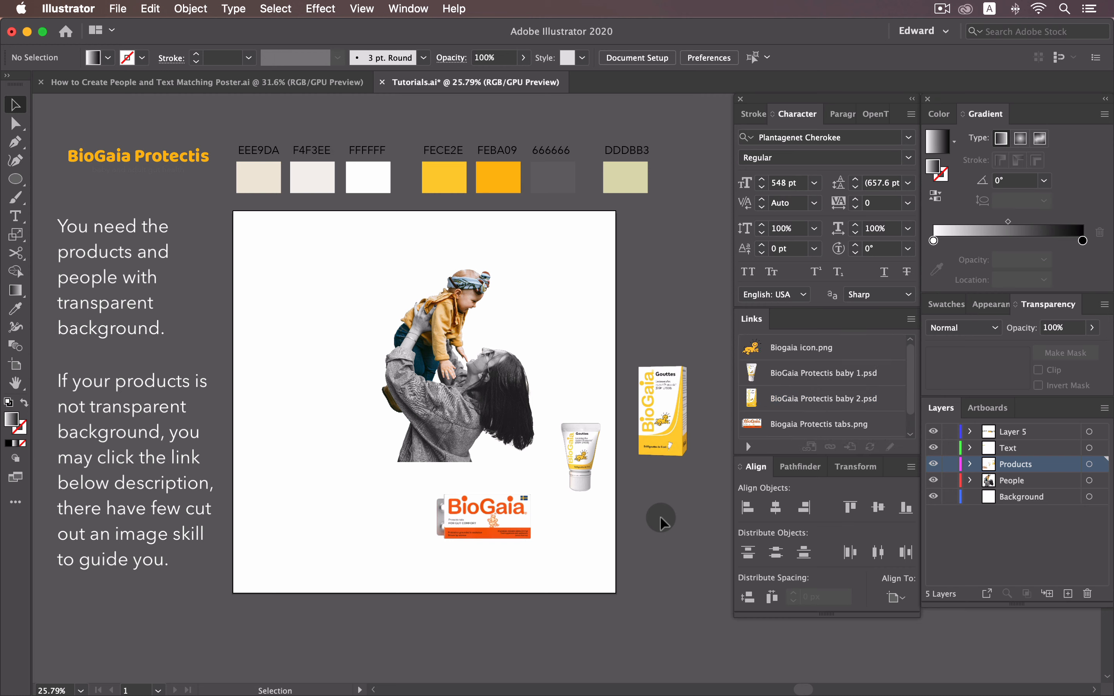
- Undo the recent moves that placed the baby photo and product images on the artboard
{"action": "key", "text": "super"}
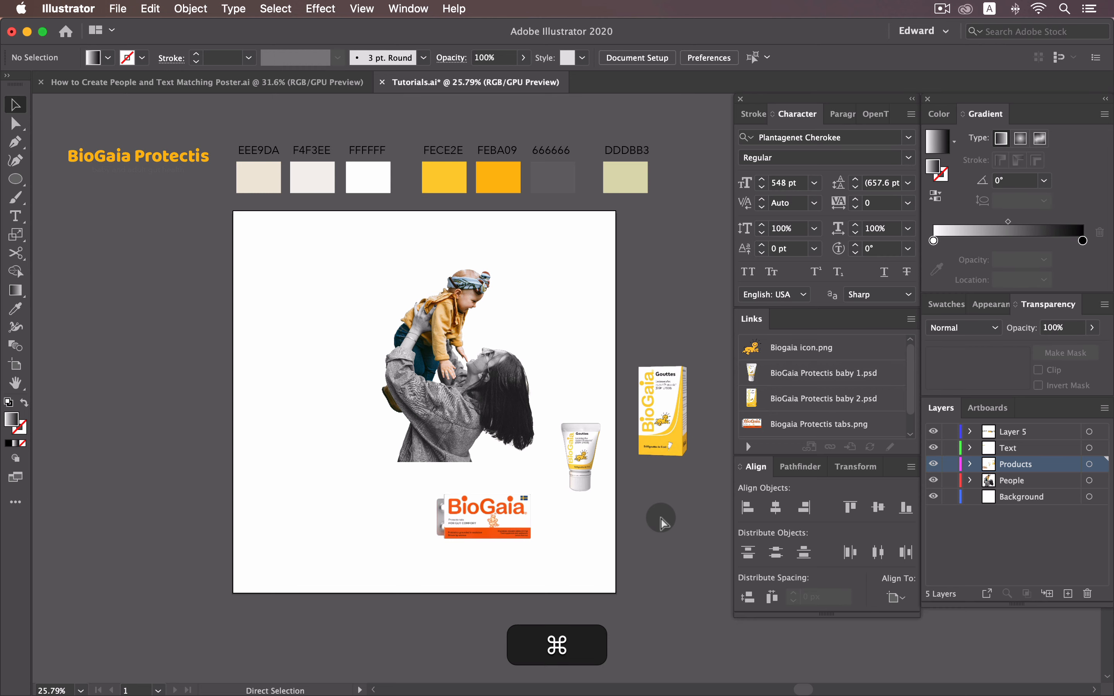
{"action": "key", "text": "super+z"}
{"action": "key", "text": "super+z"}
{"action": "key", "text": "super+z"}
{"action": "key", "text": "super+z"}
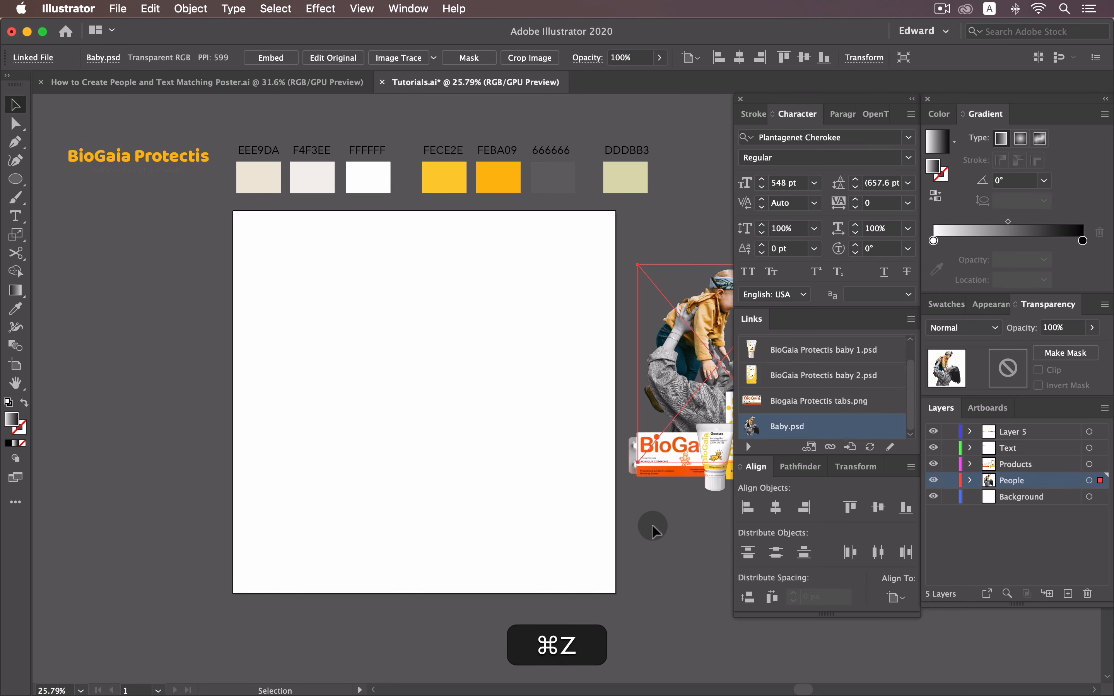
- Draw a rectangle covering the whole artboard on the Background layer
{"action": "left_click", "coordinate": [997, 497]}
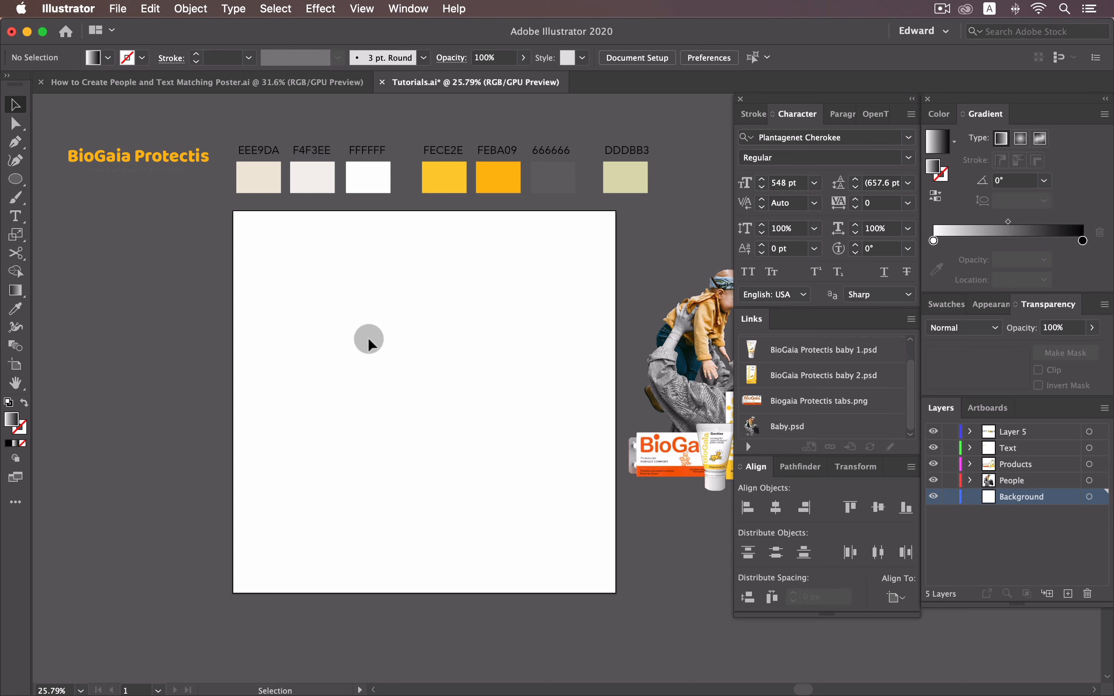
{"action": "left_click", "coordinate": [15, 179]}
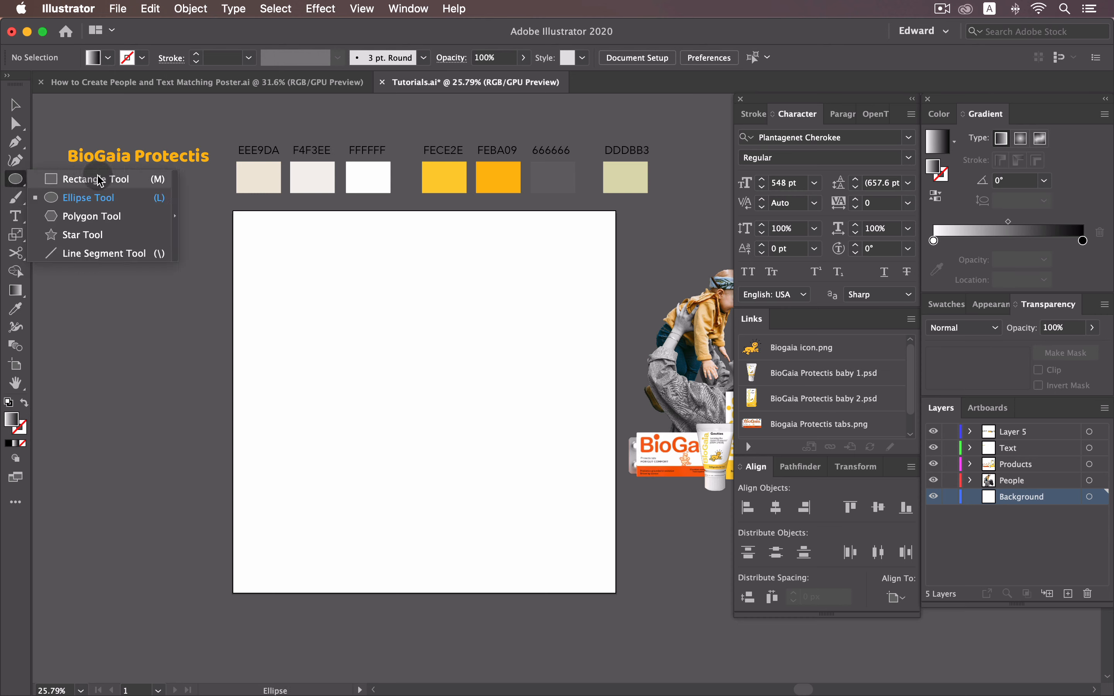
{"action": "left_click", "coordinate": [60, 180]}
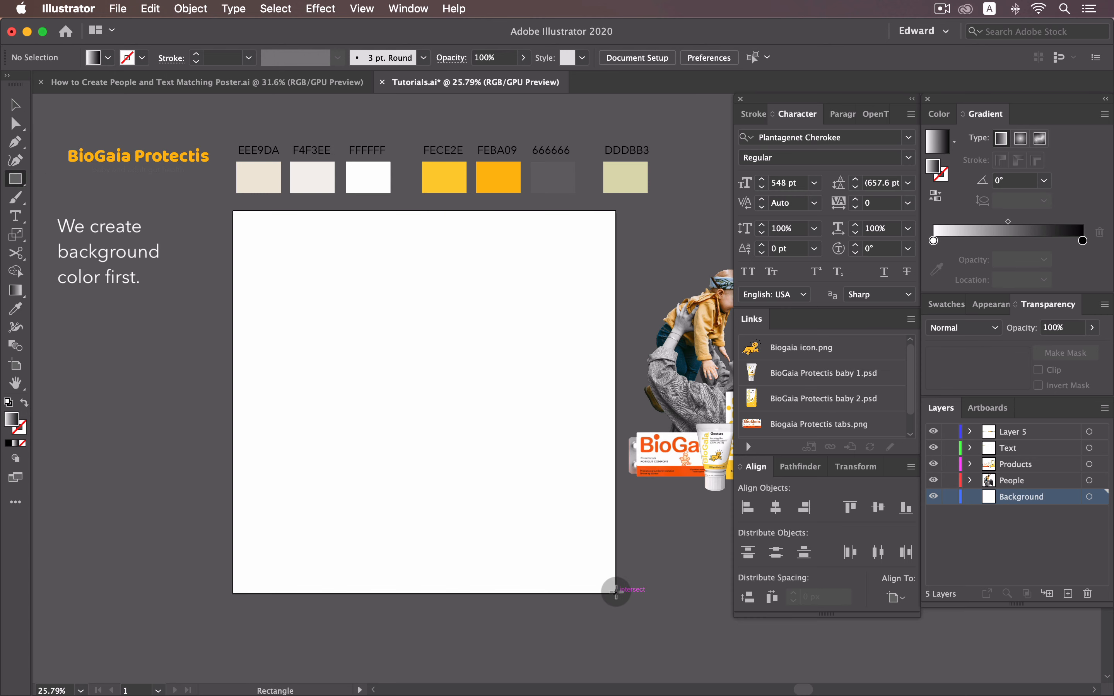
{"action": "left_click_drag", "start_coordinate": [616, 593], "coordinate": [233, 211]}
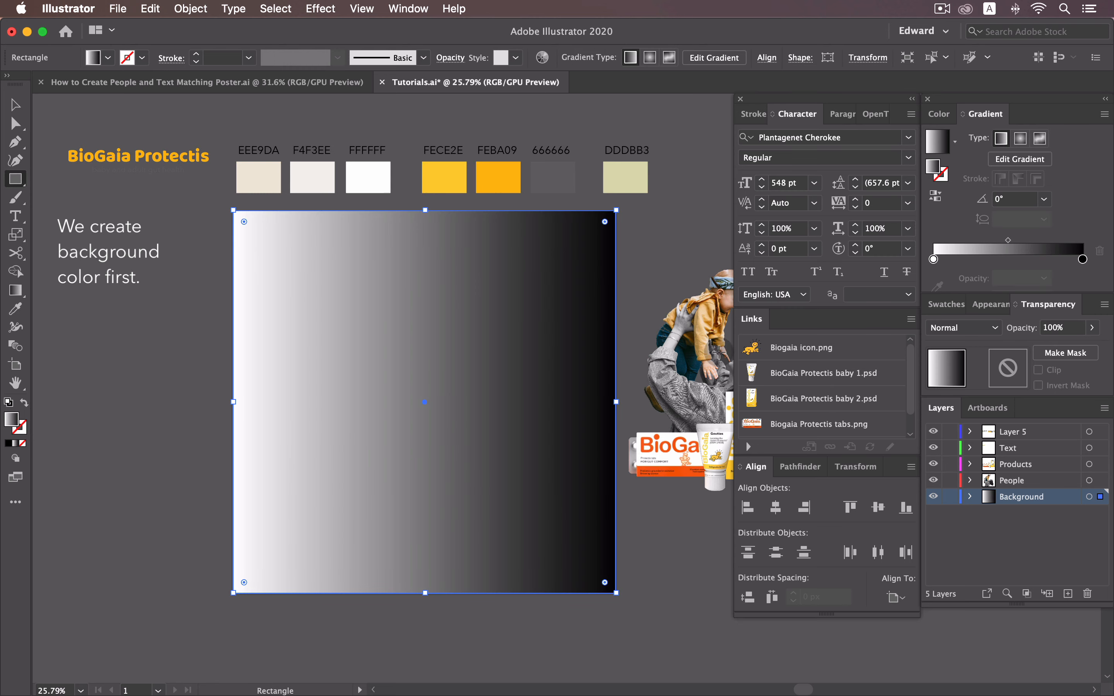
- Make the rectangle's gradient radial, with its dark end stop recoloured EEE9DA and an added F4F3EE stop at about 71%
{"action": "left_click", "coordinate": [1083, 260]}
{"action": "left_click", "coordinate": [943, 283]}
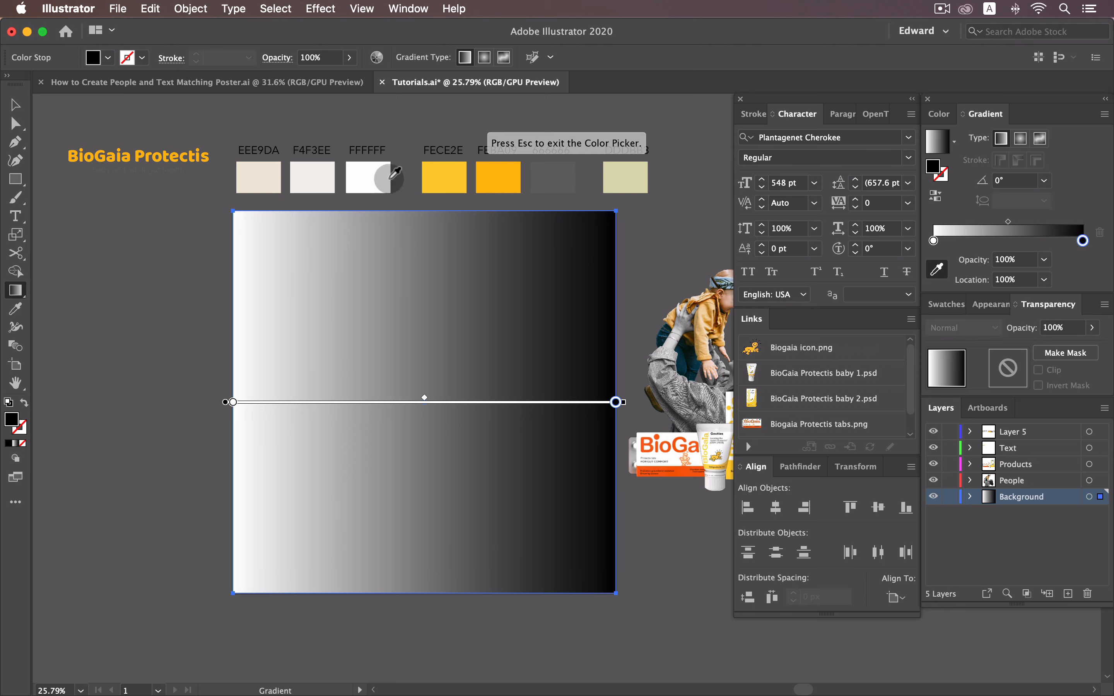
{"action": "left_click", "coordinate": [258, 177]}
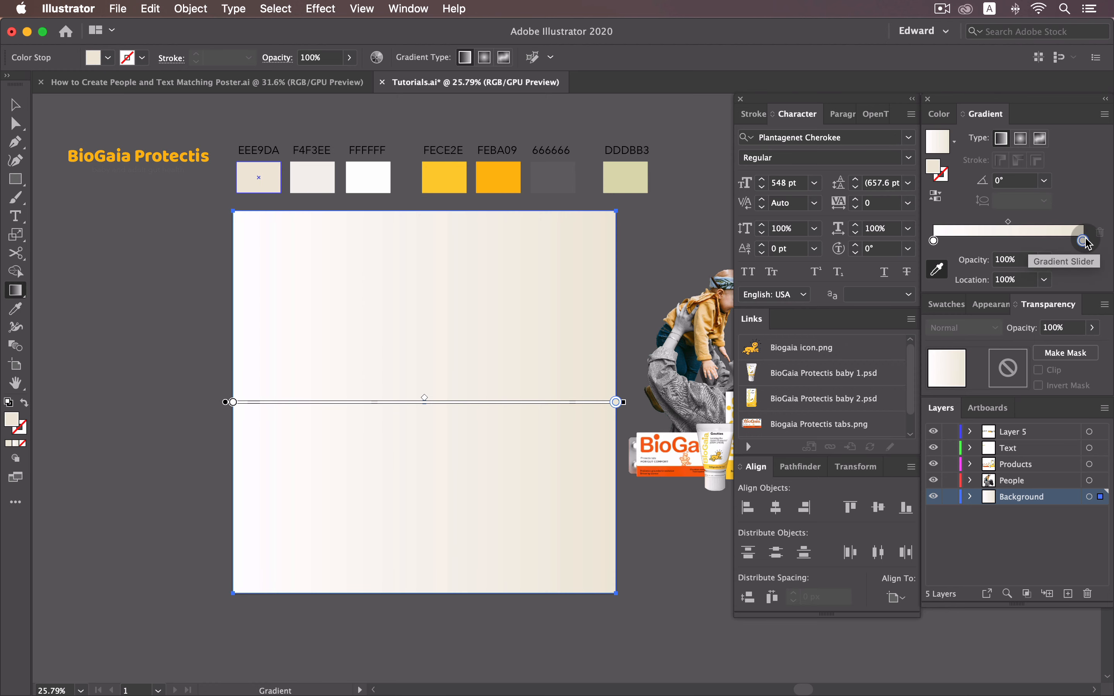
{"action": "left_click_drag", "start_coordinate": [1085, 239], "coordinate": [1056, 246], "text": "alt"}
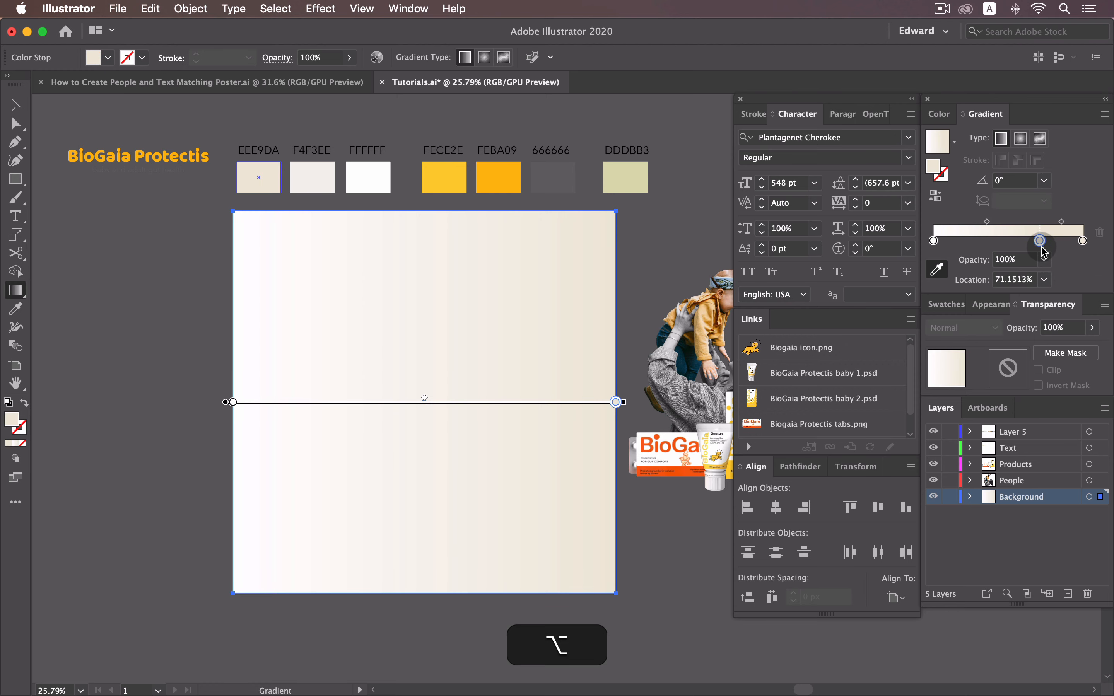
{"action": "left_click", "coordinate": [313, 177]}
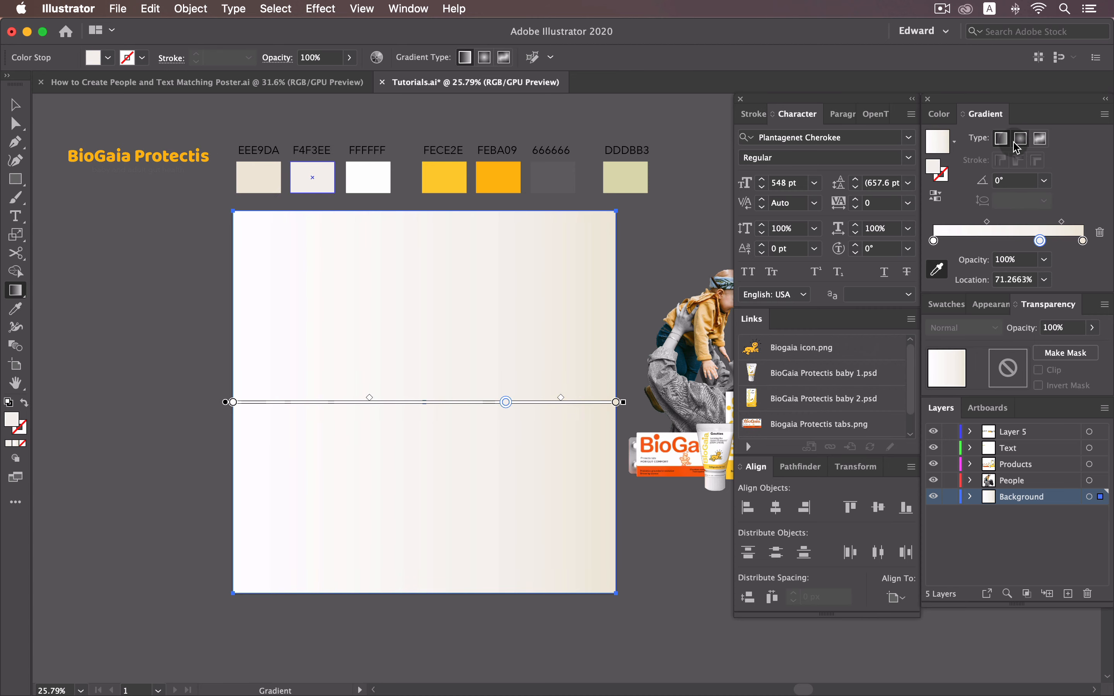
{"action": "left_click", "coordinate": [1019, 141]}
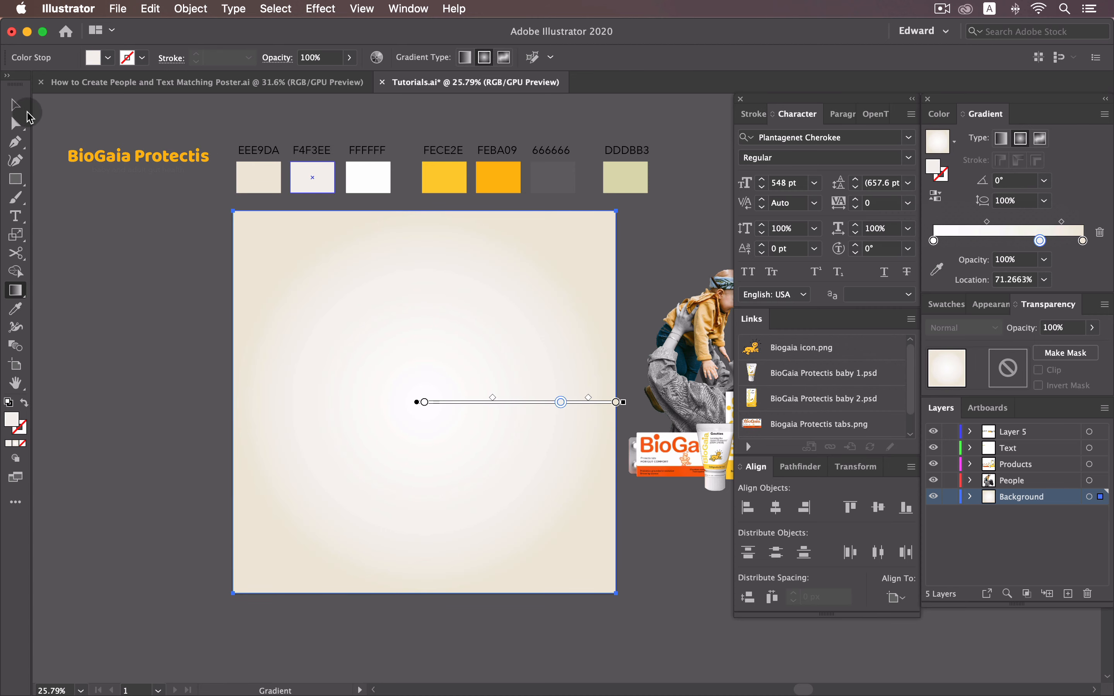
{"action": "left_click", "coordinate": [28, 113]}
{"action": "left_click", "coordinate": [192, 309]}
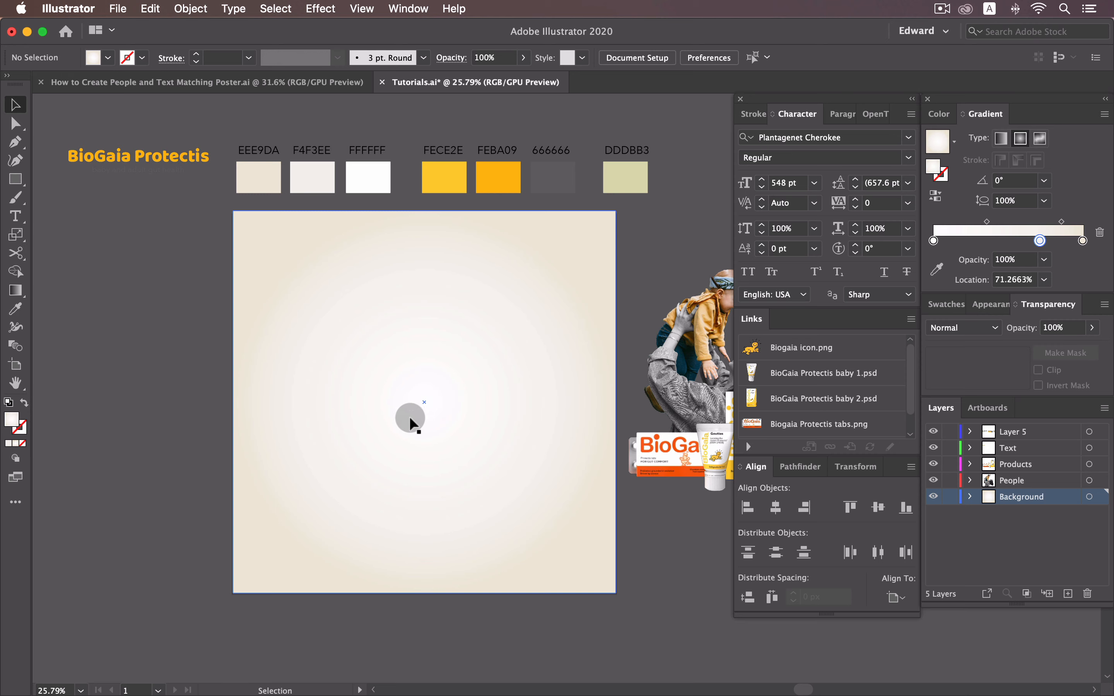
- Lock the Background layer and place the mother-and-baby photo on the artboard, centred horizontally
{"action": "left_click", "coordinate": [939, 496]}
{"action": "left_click", "coordinate": [1020, 480]}
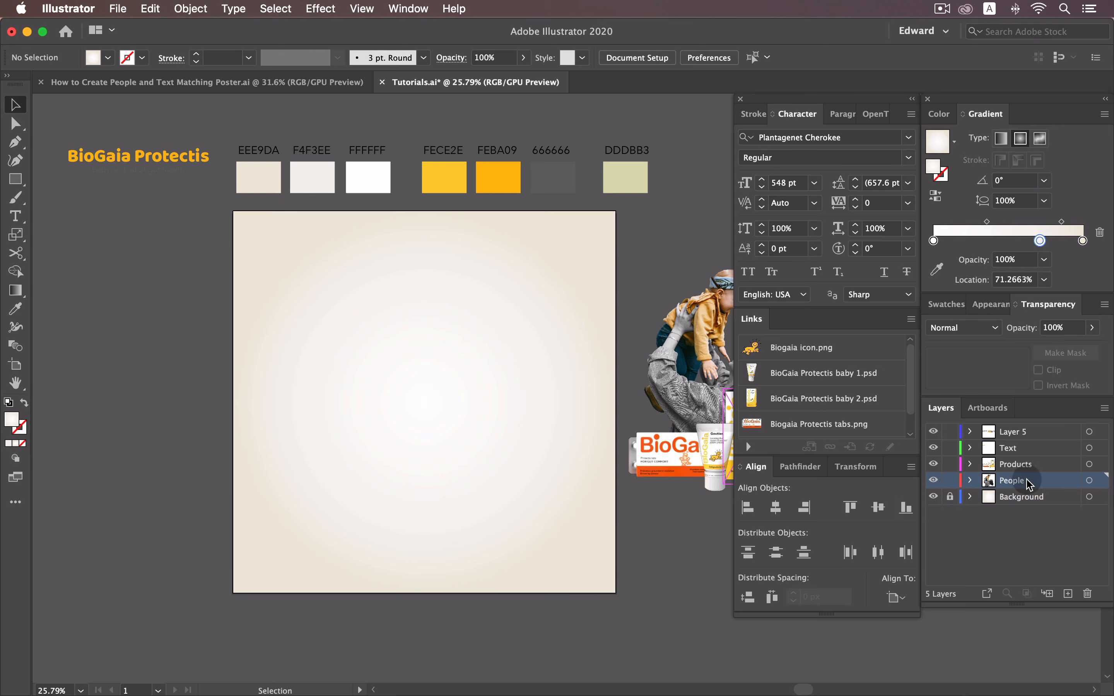
{"action": "left_click_drag", "start_coordinate": [657, 346], "coordinate": [365, 346]}
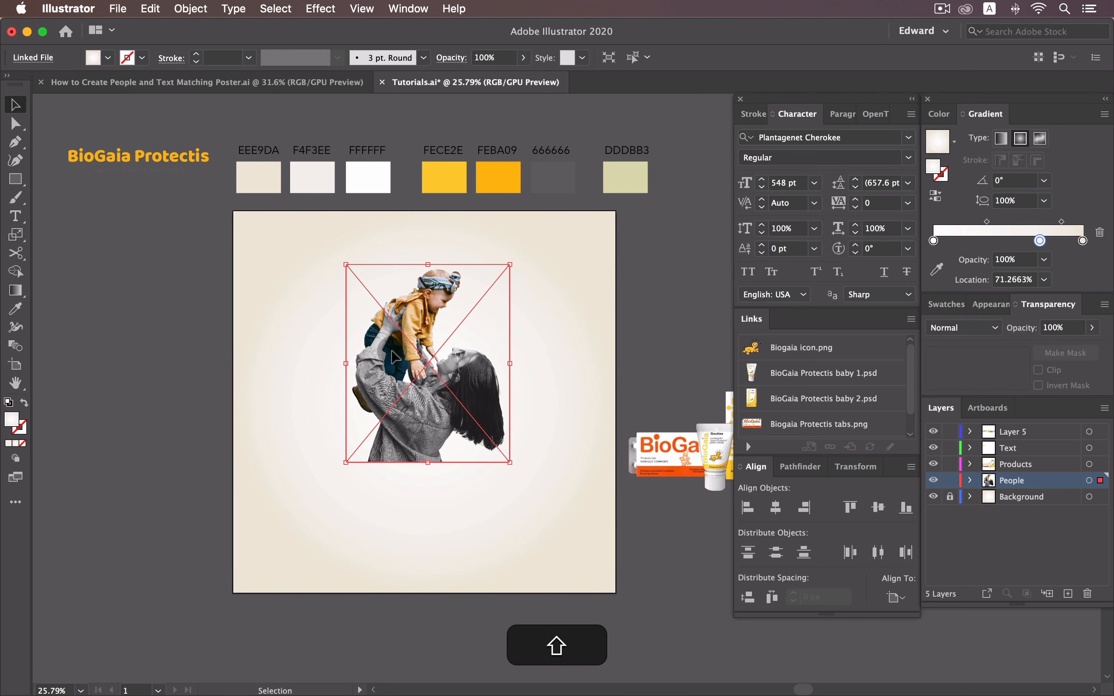
{"action": "left_click", "coordinate": [777, 510]}
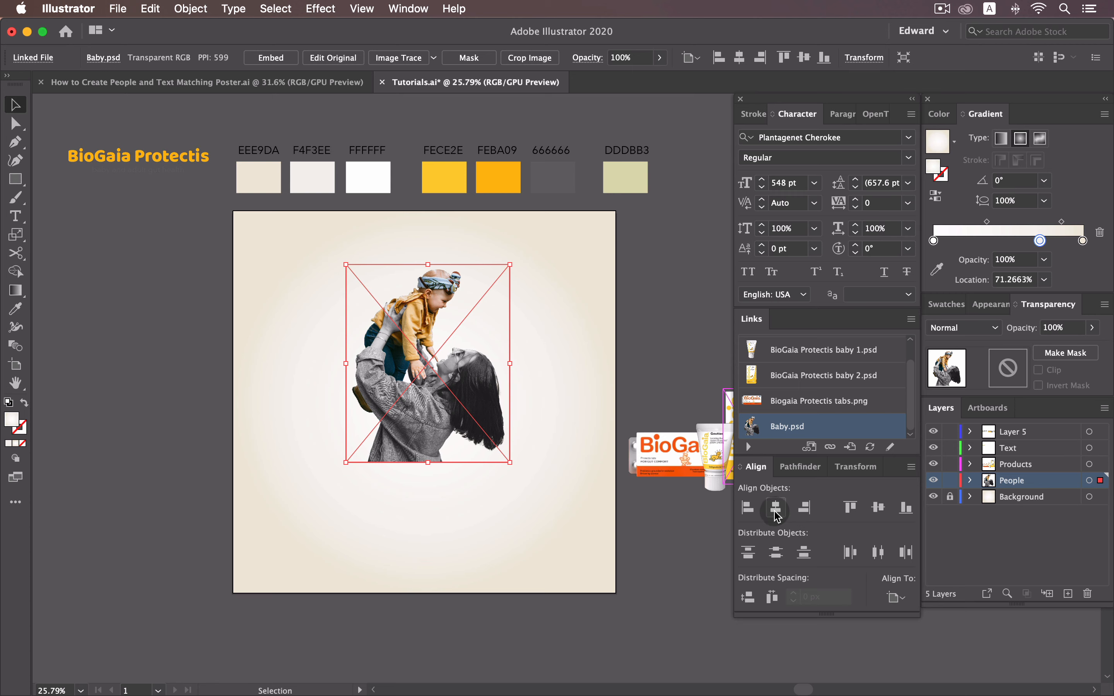
{"action": "left_click", "coordinate": [572, 362]}
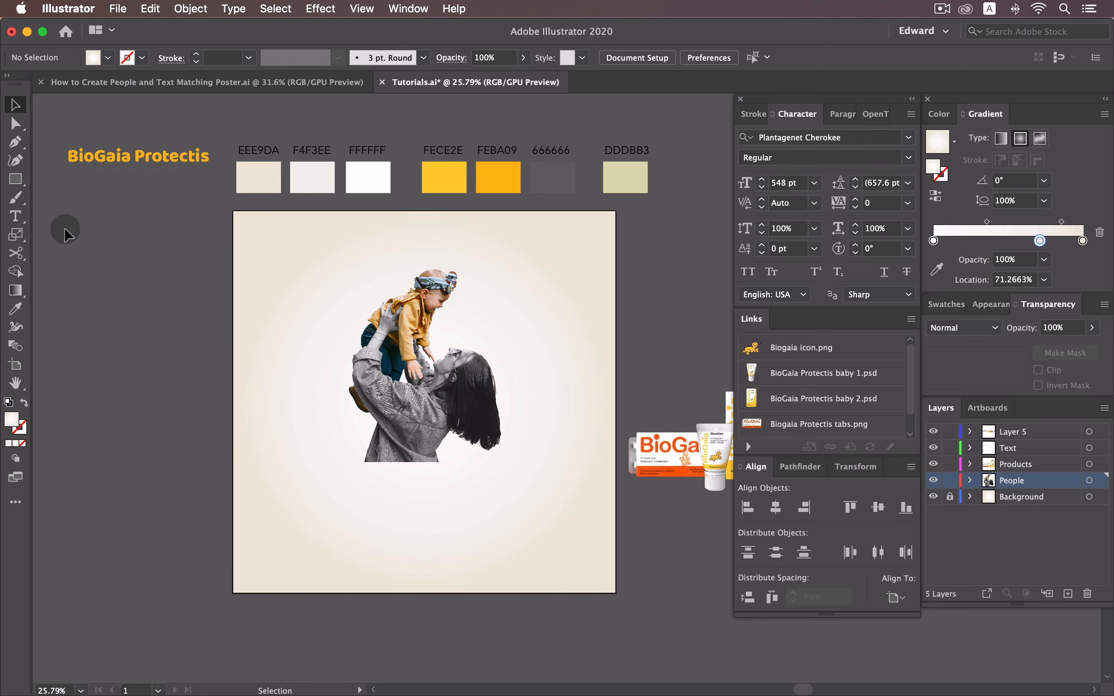
- Add a capital letter "B" in 548 pt Plantagenet Cherokee over the mother's back
{"action": "left_click", "coordinate": [29, 215]}
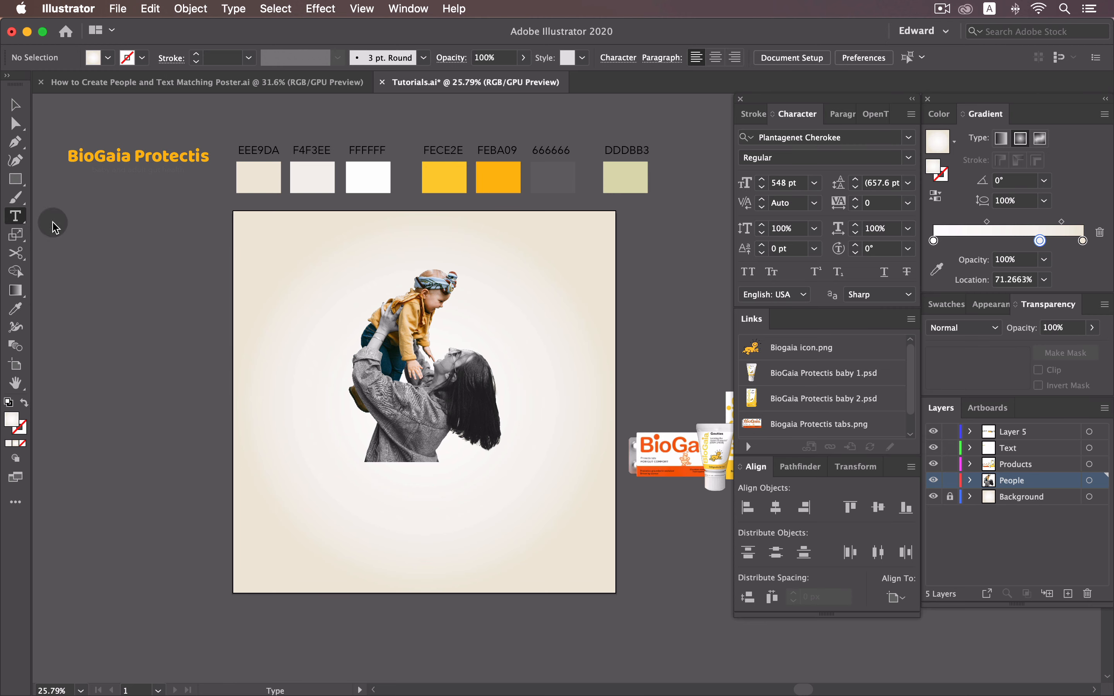
{"action": "left_click", "coordinate": [294, 478]}
{"action": "type", "text": "B"}
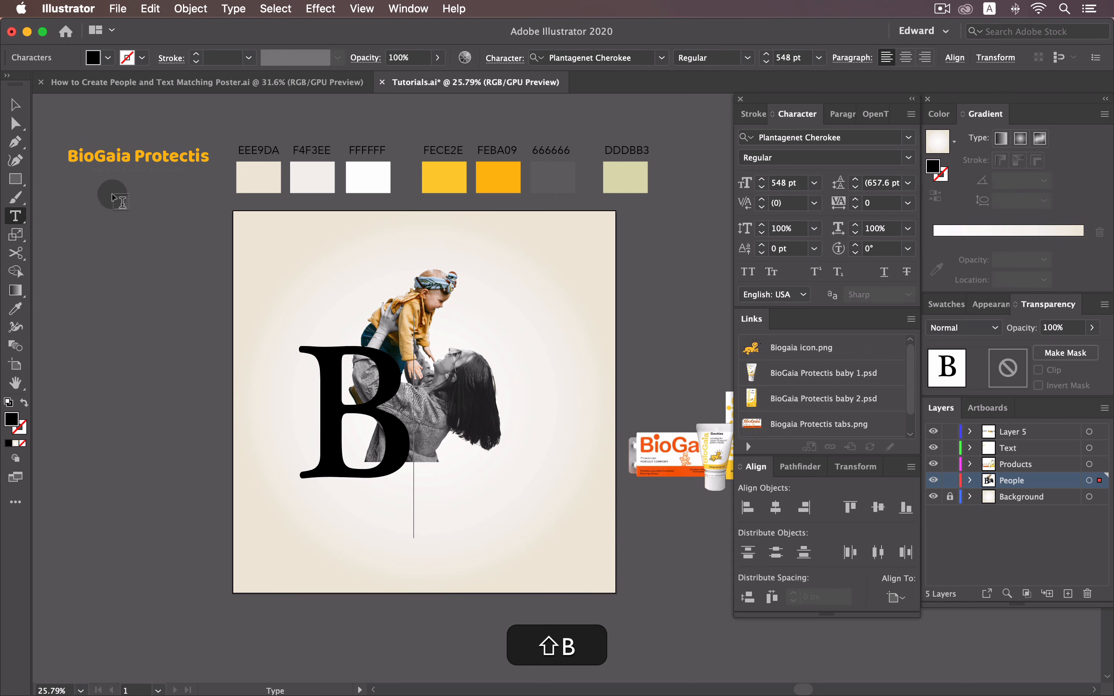
{"action": "left_click", "coordinate": [15, 105]}
- Duplicate the B horizontally beside the original and change the copy's text to "i"
{"action": "left_click_drag", "start_coordinate": [364, 447], "coordinate": [533, 445], "text": "alt+shift"}
{"action": "double_click", "coordinate": [542, 437]}
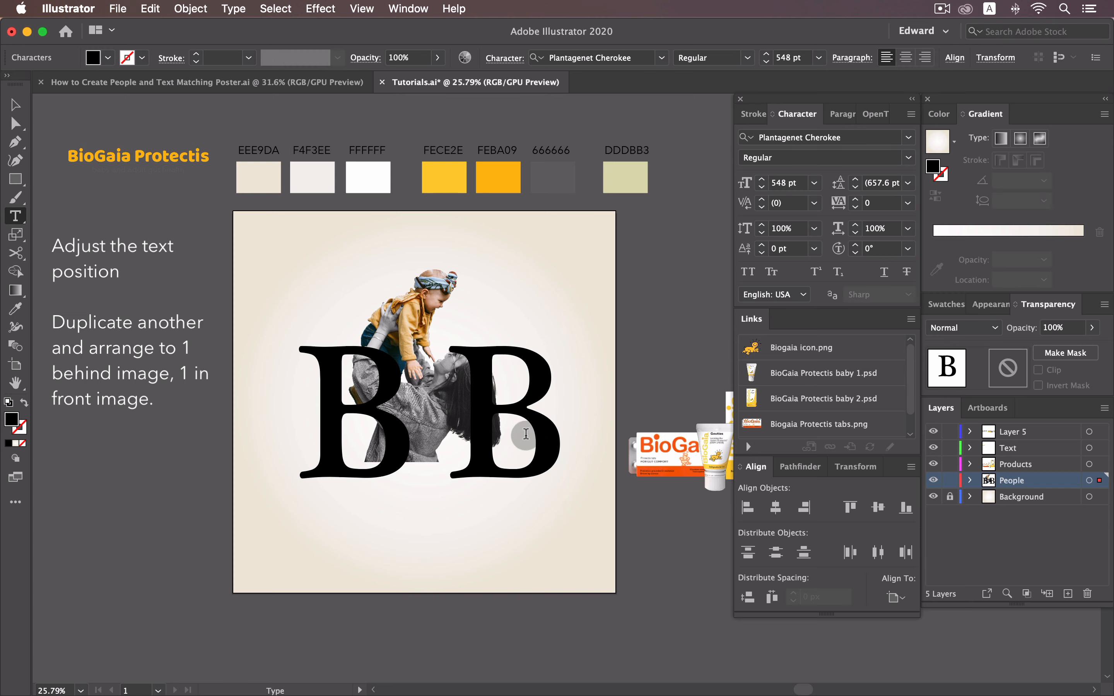
{"action": "double_click", "coordinate": [525, 433]}
{"action": "type", "text": "i"}
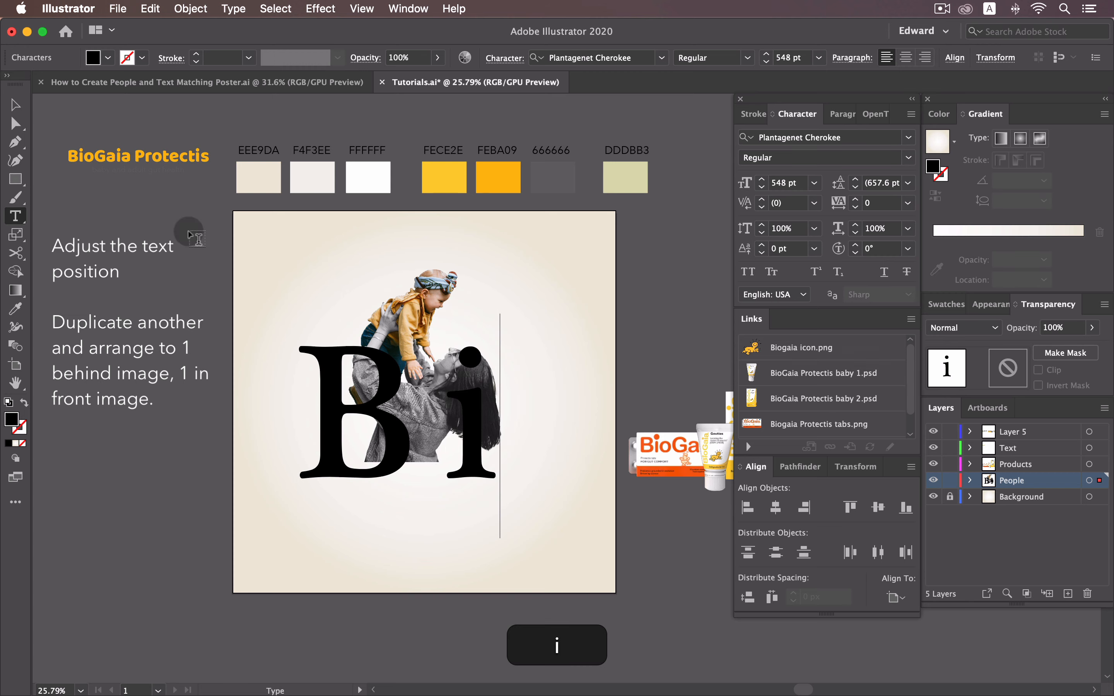
- Raise the letter i above the B's baseline, so its dot sits beside the baby's head
{"action": "left_click", "coordinate": [15, 105]}
{"action": "left_click_drag", "start_coordinate": [474, 539], "coordinate": [475, 509]}
{"action": "left_click_drag", "start_coordinate": [476, 391], "coordinate": [551, 388]}
{"action": "left_click", "coordinate": [570, 361]}
{"action": "key", "text": "space"}
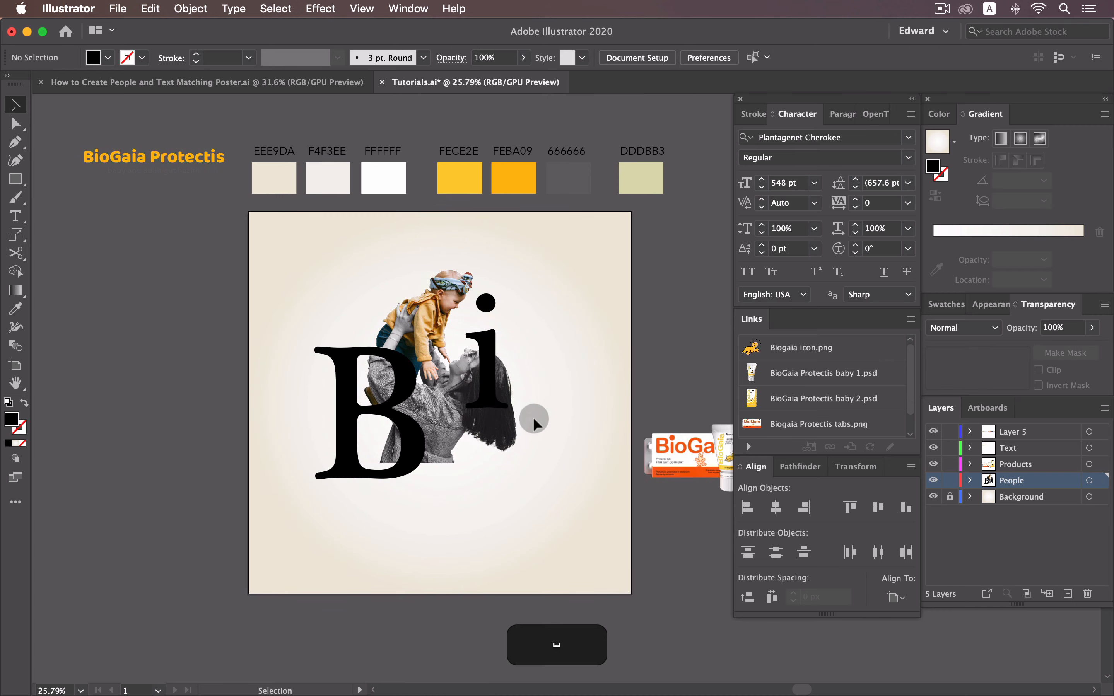
- Move the B closer to the i and nudge it up until its base meets the photo's lower edge
{"action": "left_click_drag", "start_coordinate": [401, 367], "coordinate": [433, 363]}
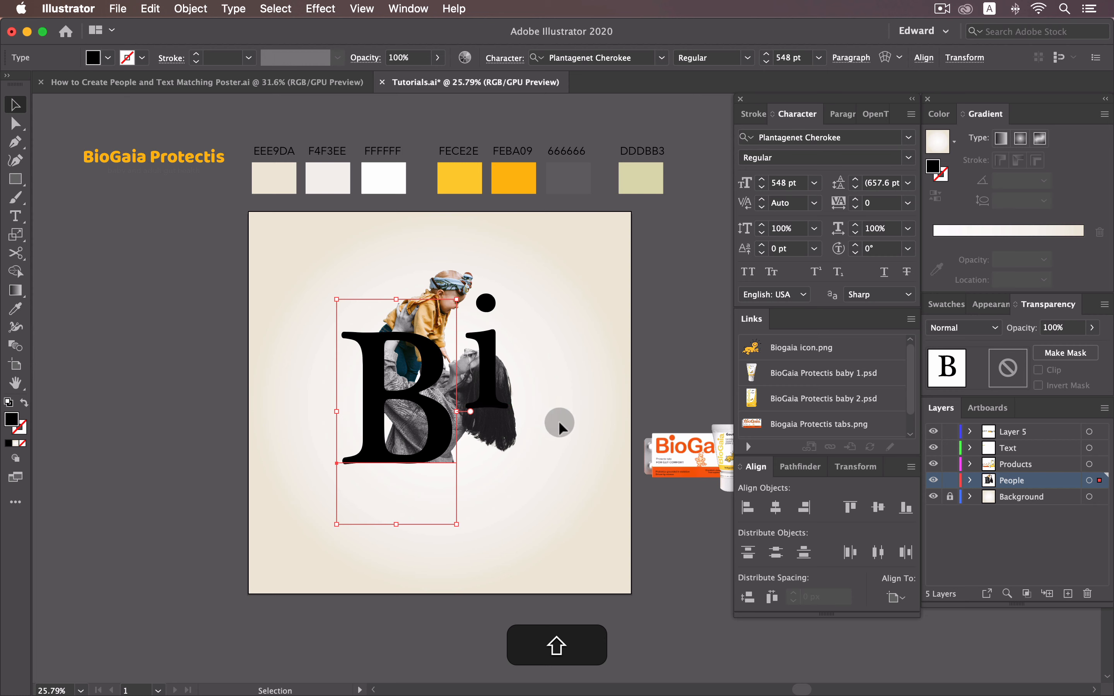
{"action": "key", "text": "Up"}
{"action": "key", "text": "Up"}
{"action": "key", "text": "Up"}
{"action": "key", "text": "Up"}
{"action": "key", "text": "Up"}
{"action": "key", "text": "Up"}
{"action": "key", "text": "Up"}
{"action": "key", "text": "Up"}
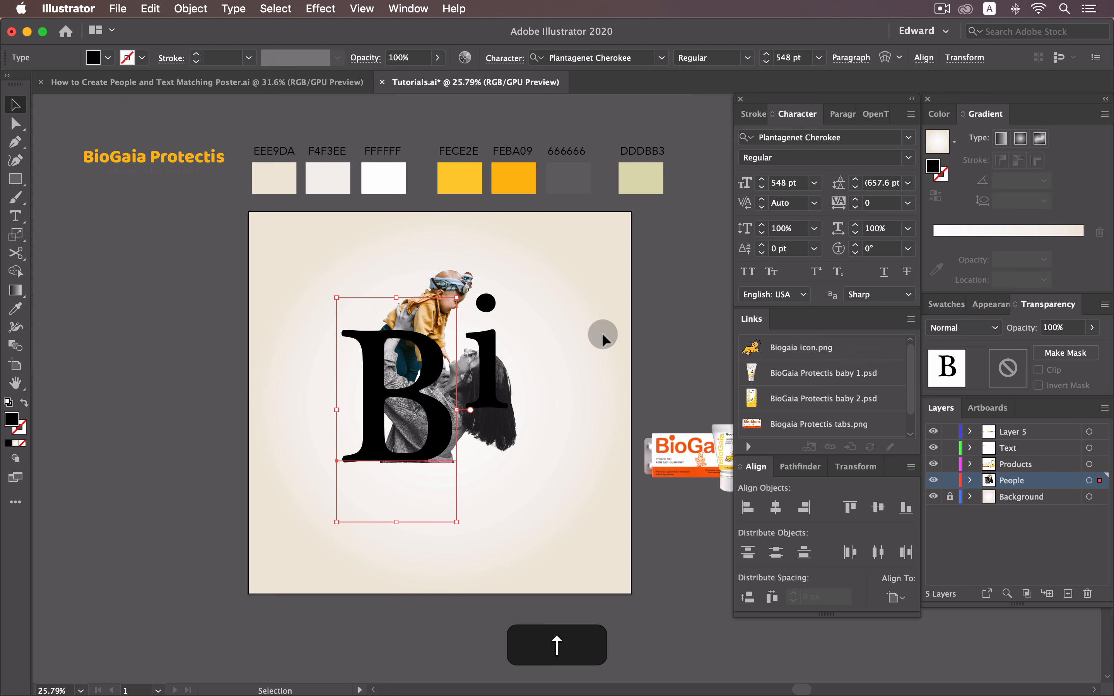
{"action": "left_click", "coordinate": [602, 333]}
- In the People layer, stack the i behind Baby.psd with the B in front, and lock the photo
{"action": "left_click_drag", "start_coordinate": [531, 312], "coordinate": [412, 404]}
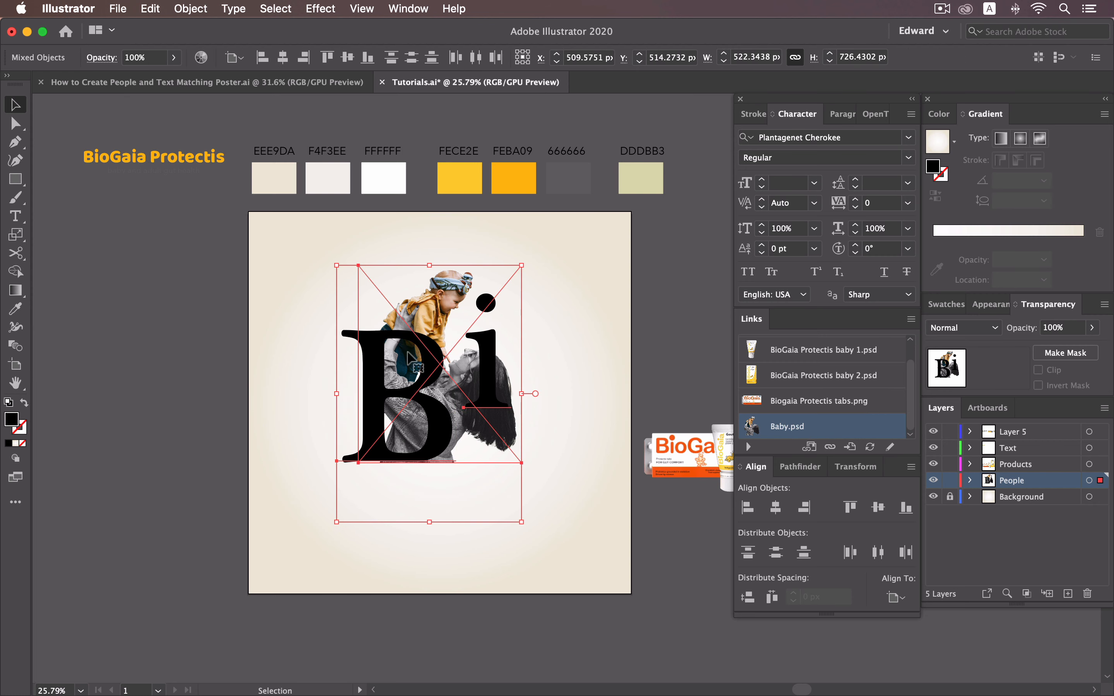
{"action": "left_click", "coordinate": [594, 367]}
{"action": "left_click", "coordinate": [970, 481]}
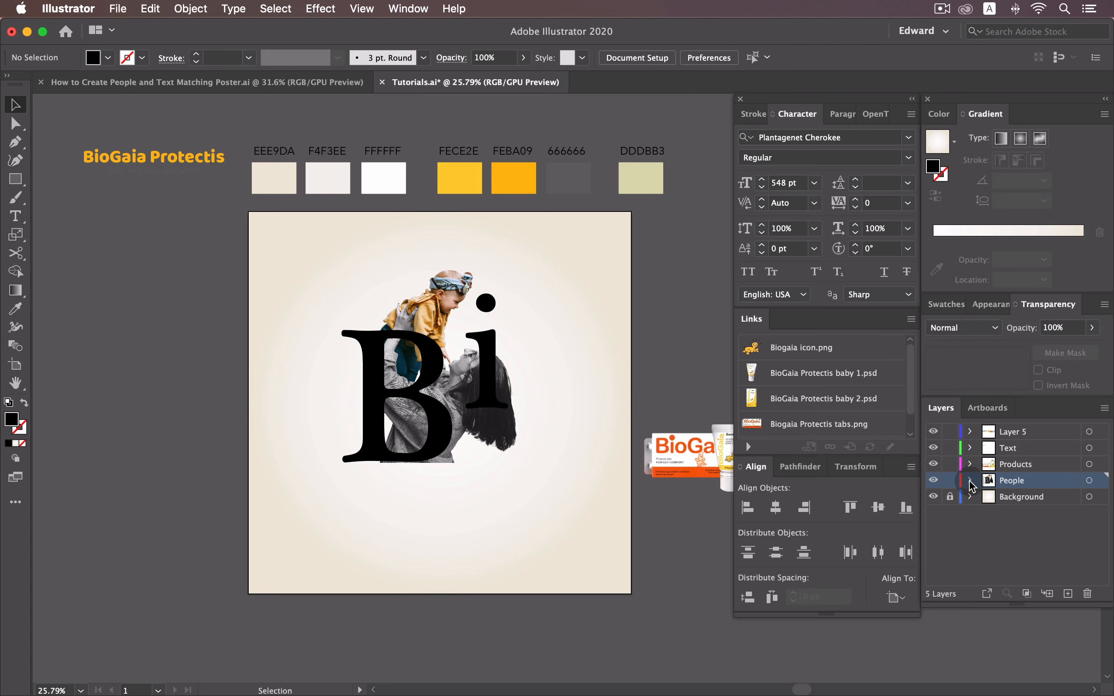
{"action": "left_click_drag", "start_coordinate": [1022, 496], "coordinate": [1029, 540]}
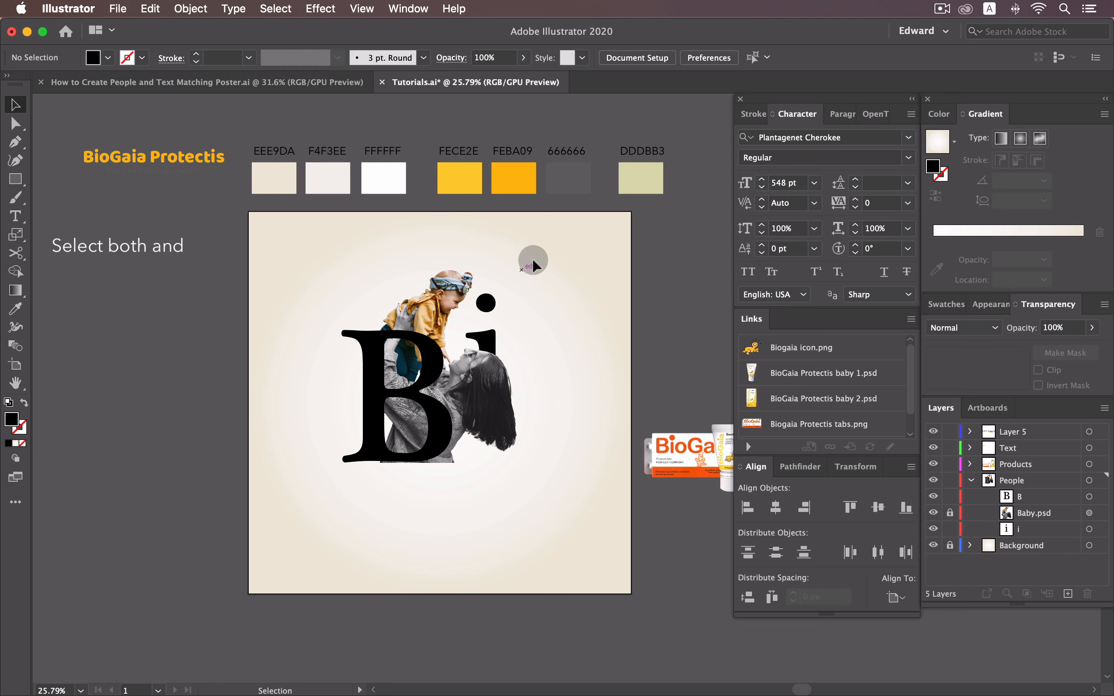
- Convert both letters, B and i, to outlines
{"action": "left_click_drag", "start_coordinate": [532, 259], "coordinate": [345, 420]}
{"action": "right_click", "coordinate": [409, 352]}
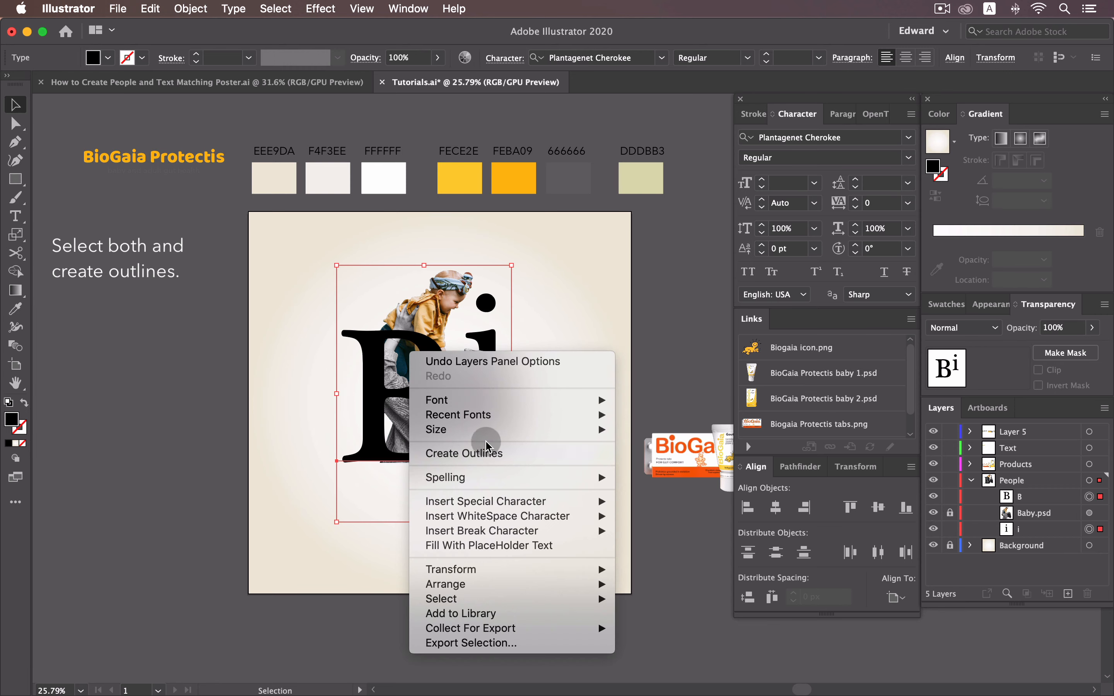
{"action": "left_click", "coordinate": [490, 453]}
{"action": "left_click", "coordinate": [516, 297]}
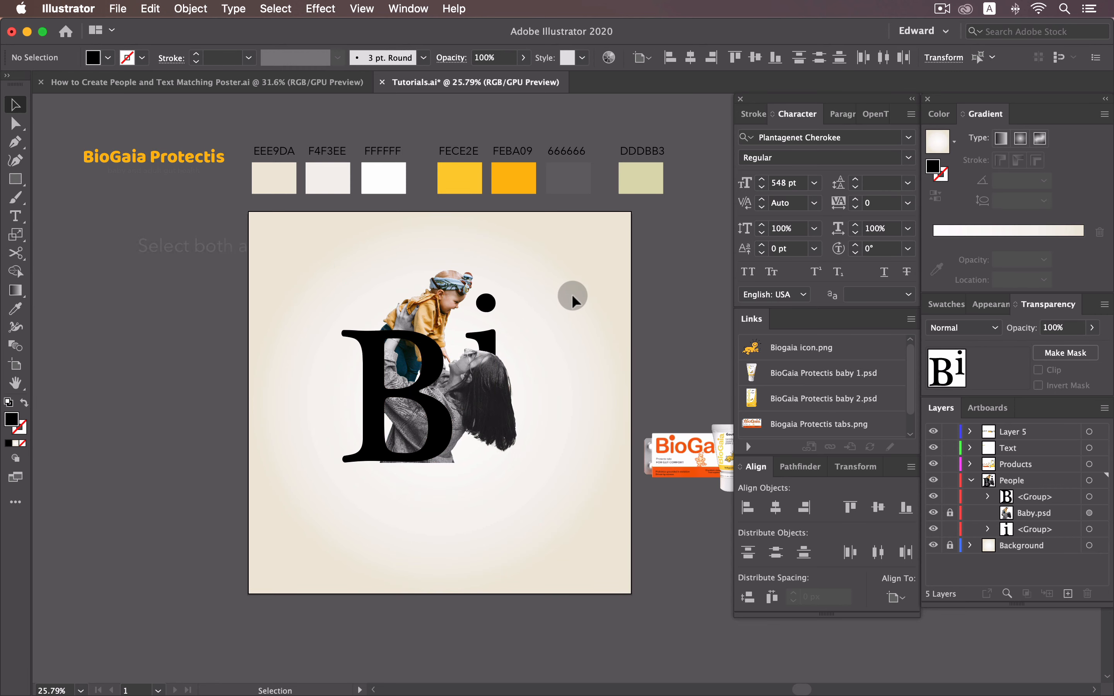
- Select only the dot of the i and shift it slightly down, closer to the stem
{"action": "left_click", "coordinate": [484, 308]}
{"action": "key", "text": "shift+Down"}
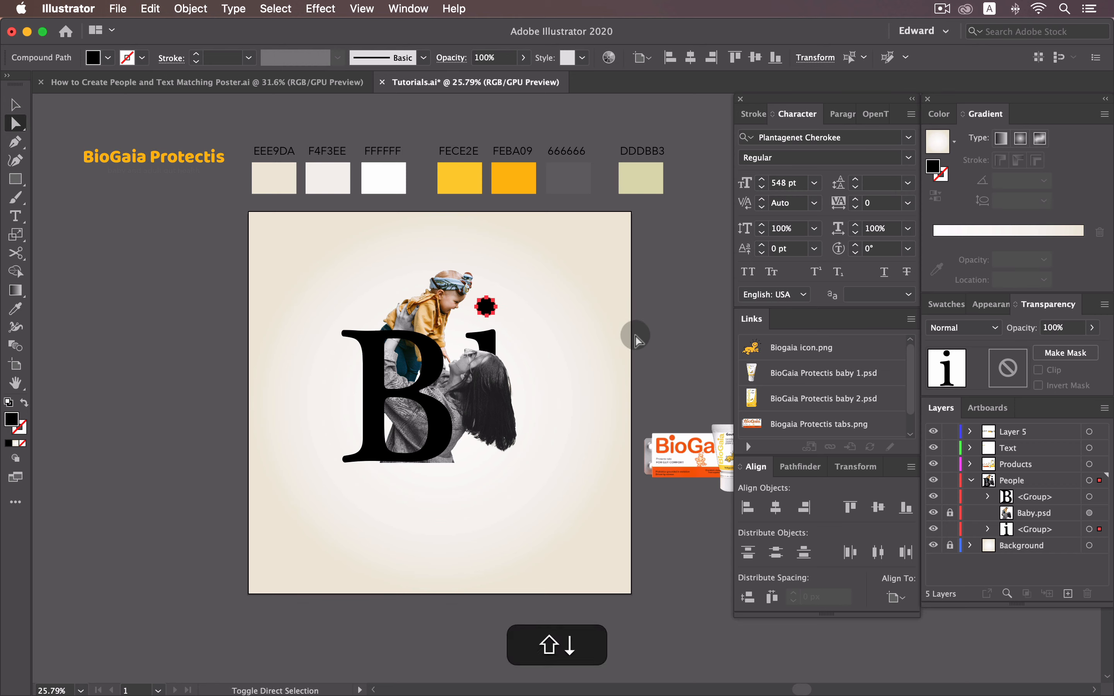
{"action": "key", "text": "Up"}
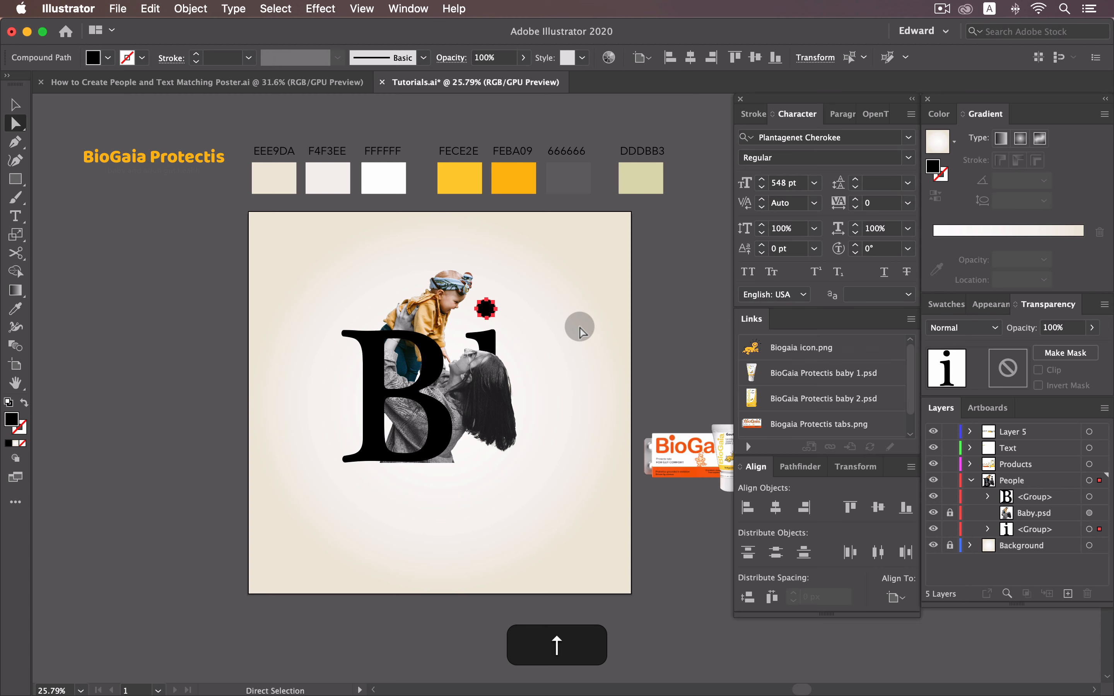
{"action": "key", "text": "Up"}
{"action": "left_click", "coordinate": [586, 330]}
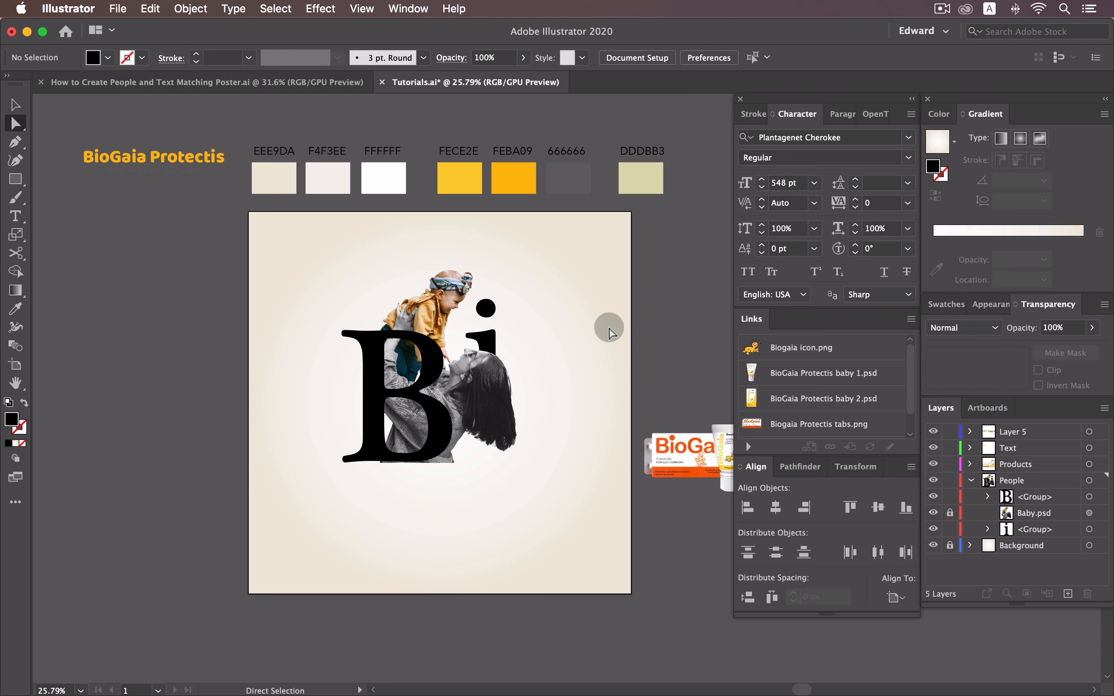
{"action": "key", "text": "v"}
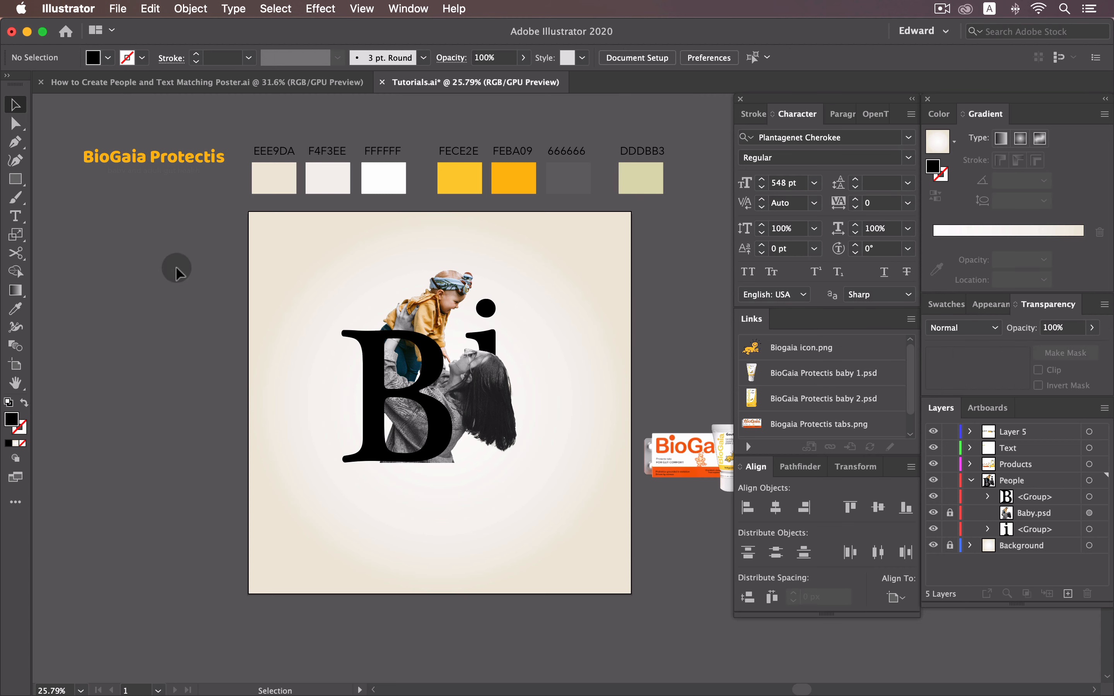
- Hide the B group in the People layer to expose the baby's forearm and hand
{"action": "left_click", "coordinate": [332, 319]}
{"action": "left_click", "coordinate": [306, 335]}
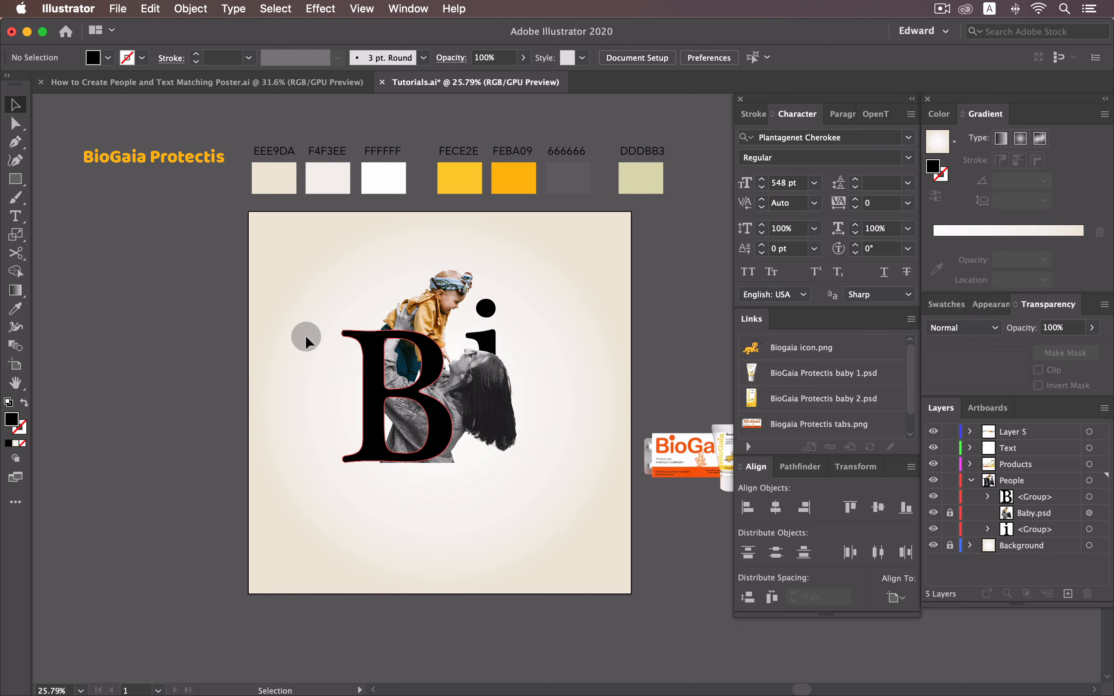
{"action": "left_click_drag", "start_coordinate": [18, 382], "coordinate": [69, 380]}
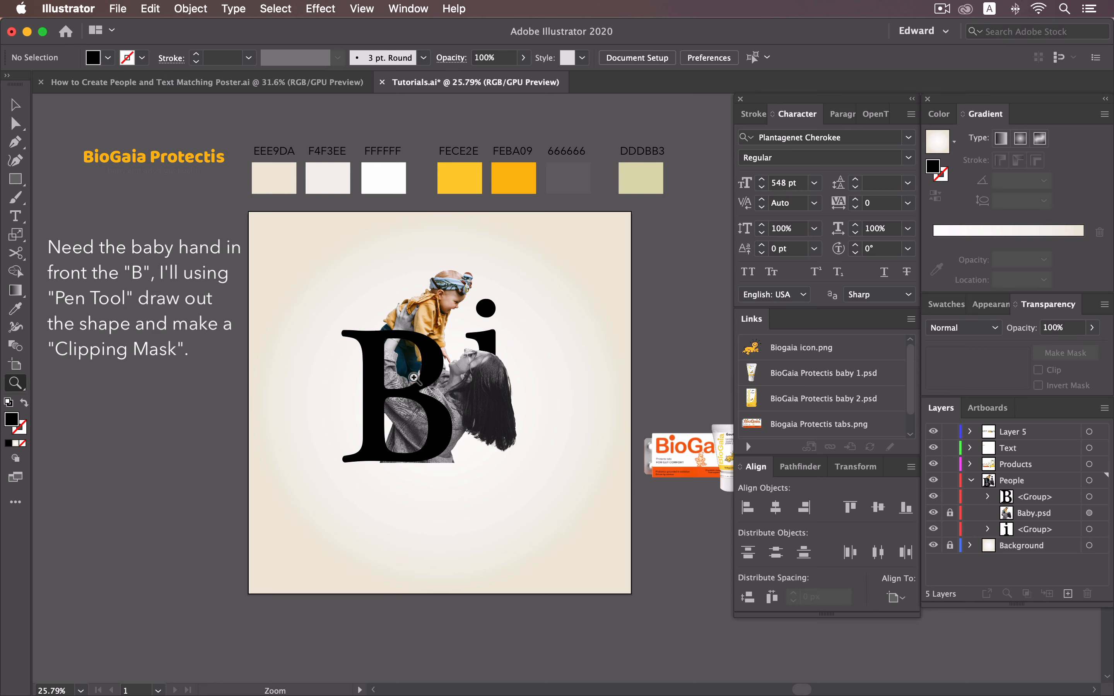
{"action": "left_click", "coordinate": [606, 437]}
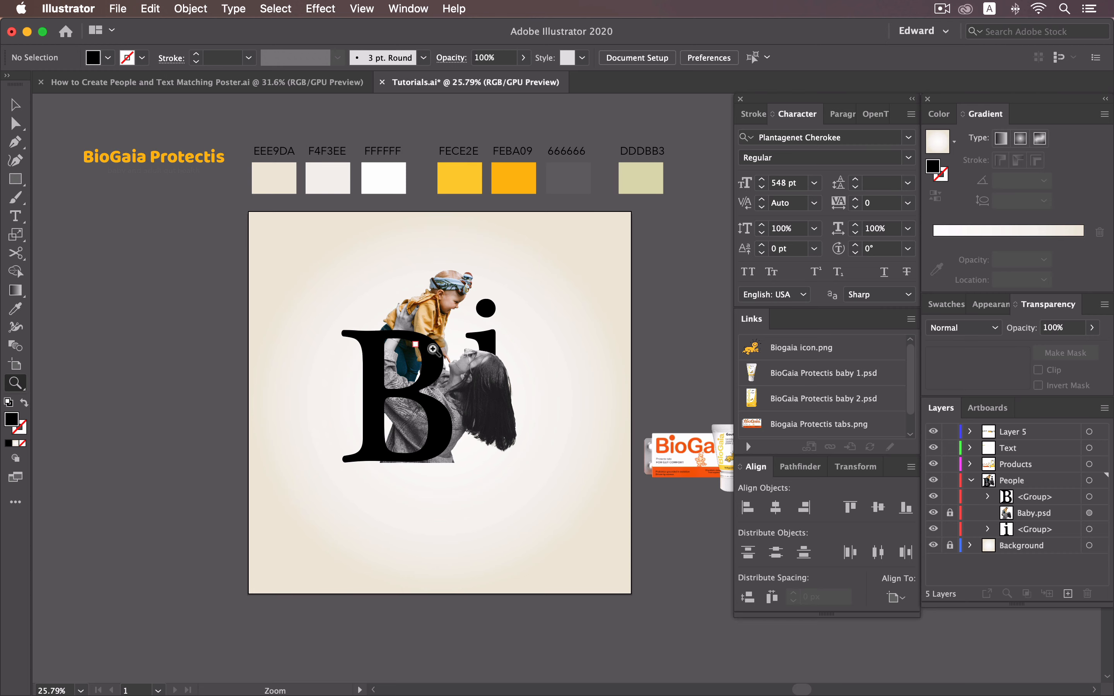
{"action": "left_click_drag", "start_coordinate": [432, 348], "coordinate": [818, 483]}
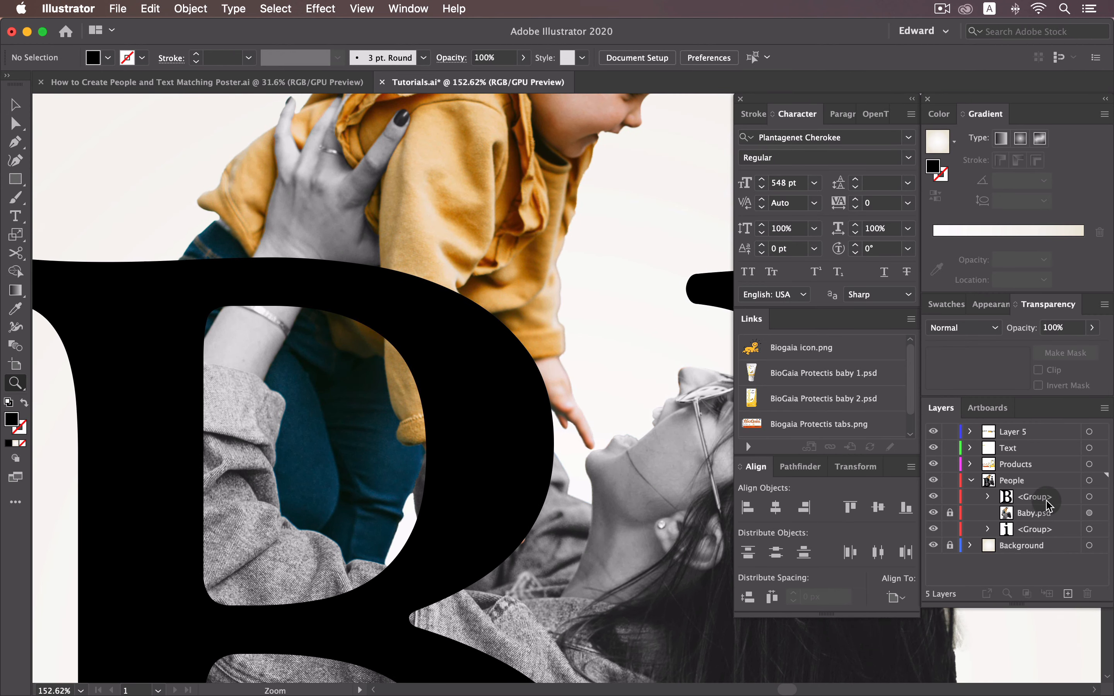
{"action": "left_click", "coordinate": [934, 496]}
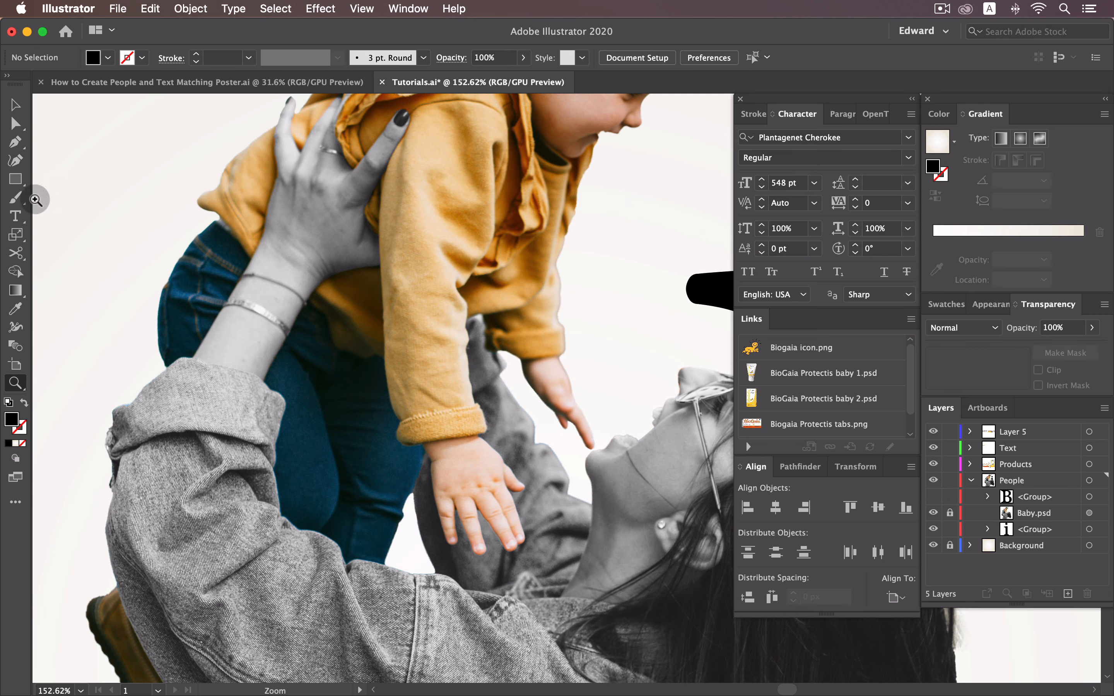
- Start a Pen path with no fill down the outer edge of the baby's yellow sleeve and around the cuff
{"action": "left_click", "coordinate": [16, 142]}
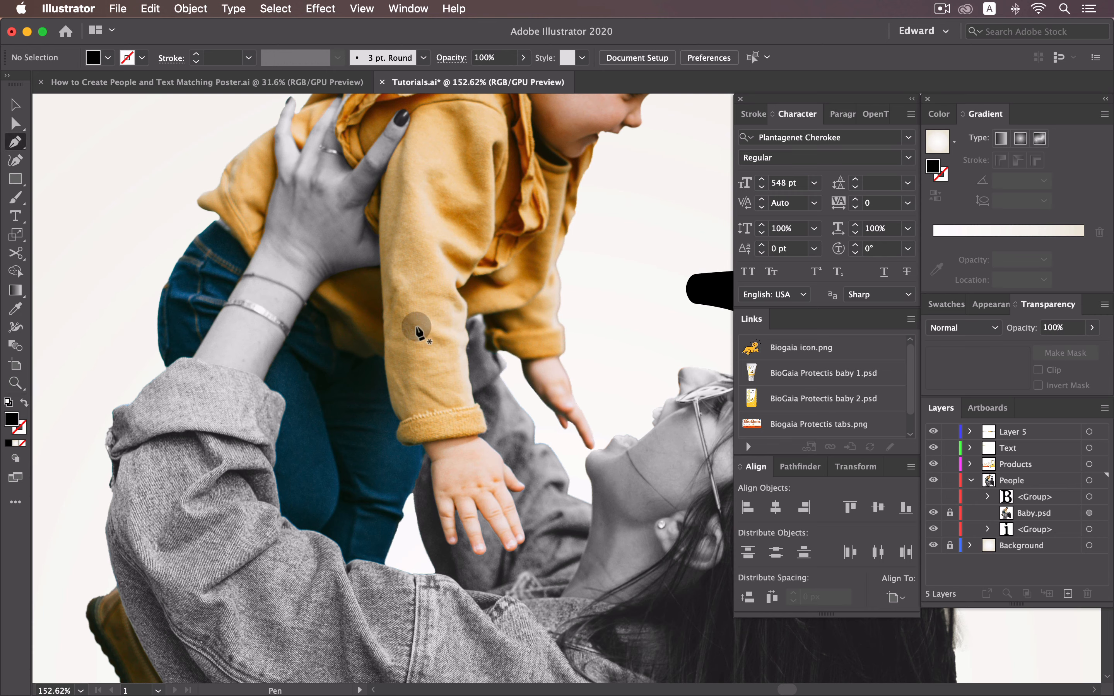
{"action": "left_click", "coordinate": [379, 204]}
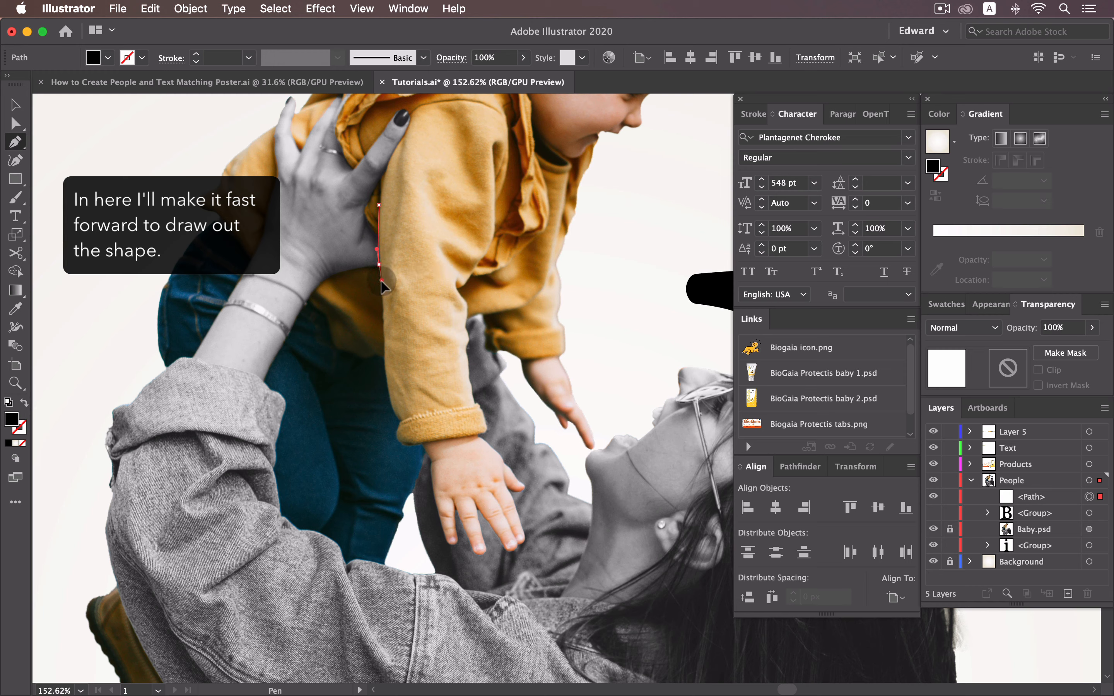
{"action": "left_click_drag", "start_coordinate": [381, 280], "coordinate": [389, 394]}
{"action": "key", "text": "z"}
{"action": "left_click_drag", "start_coordinate": [397, 396], "coordinate": [409, 467]}
{"action": "key", "text": "p"}
{"action": "key", "text": "slash"}
{"action": "left_click", "coordinate": [403, 458], "text": "alt"}
{"action": "left_click_drag", "start_coordinate": [396, 482], "coordinate": [411, 516]}
{"action": "left_click_drag", "start_coordinate": [441, 517], "coordinate": [449, 518]}
- Continue the path down the outer side of the baby's hand and around the first two fingers
{"action": "left_click_drag", "start_coordinate": [513, 413], "coordinate": [519, 430]}
{"action": "left_click_drag", "start_coordinate": [556, 523], "coordinate": [565, 519]}
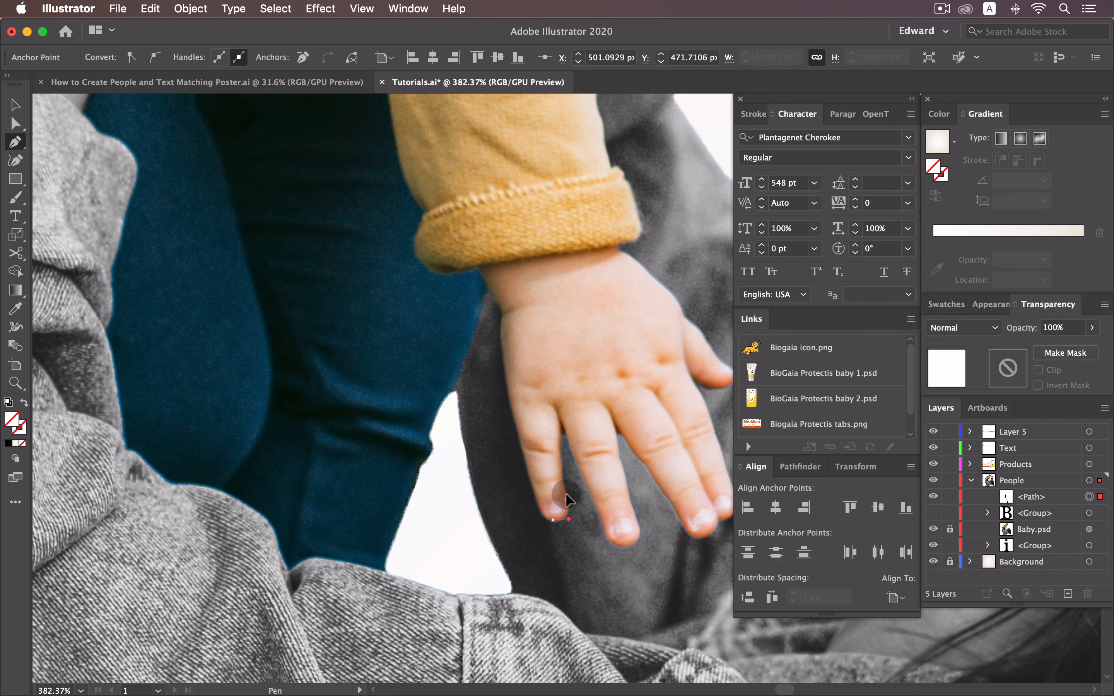
{"action": "left_click_drag", "start_coordinate": [563, 435], "coordinate": [569, 443]}
{"action": "left_click_drag", "start_coordinate": [602, 532], "coordinate": [637, 513]}
{"action": "left_click_drag", "start_coordinate": [627, 482], "coordinate": [647, 473]}
{"action": "left_click", "coordinate": [627, 441]}
{"action": "left_click", "coordinate": [671, 505]}
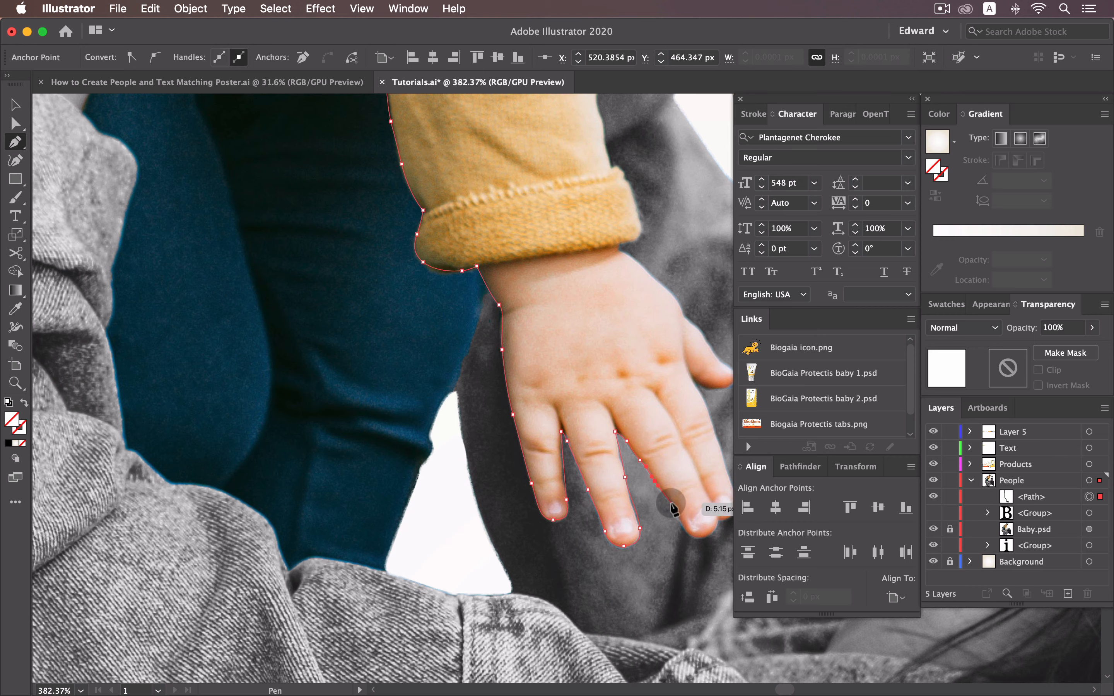
- Trace the remaining two fingers and the thumb, carrying the path up toward the wrist
{"action": "key", "text": "z"}
{"action": "left_click", "coordinate": [693, 472]}
{"action": "key", "text": "p"}
{"action": "left_click_drag", "start_coordinate": [540, 516], "coordinate": [560, 512]}
{"action": "left_click", "coordinate": [546, 373]}
{"action": "left_click_drag", "start_coordinate": [598, 379], "coordinate": [606, 372]}
{"action": "left_click_drag", "start_coordinate": [605, 357], "coordinate": [562, 308]}
{"action": "left_click_drag", "start_coordinate": [526, 270], "coordinate": [518, 265]}
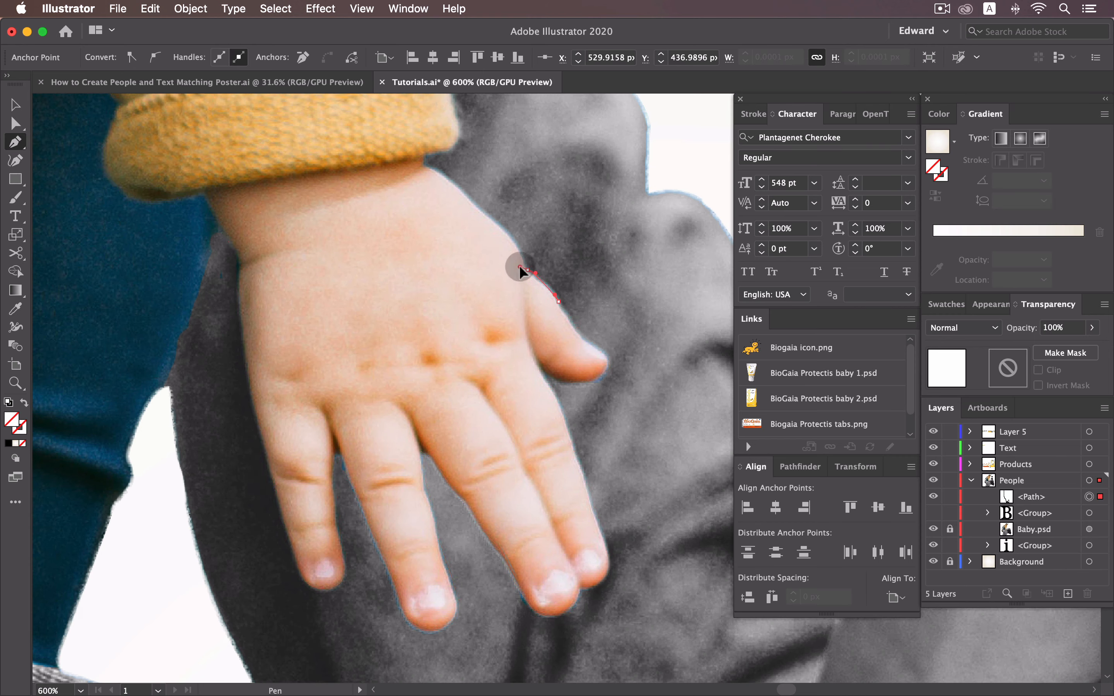
- Extend the path past the wrist and cuff and up the sleeve's inner edge to the fold below the ruffle
{"action": "left_click", "coordinate": [458, 320]}
{"action": "left_click_drag", "start_coordinate": [503, 352], "coordinate": [493, 289]}
{"action": "left_click", "coordinate": [457, 309]}
{"action": "left_click_drag", "start_coordinate": [523, 388], "coordinate": [520, 381]}
{"action": "left_click_drag", "start_coordinate": [516, 438], "coordinate": [515, 428]}
{"action": "left_click_drag", "start_coordinate": [504, 369], "coordinate": [513, 336]}
{"action": "left_click_drag", "start_coordinate": [501, 302], "coordinate": [500, 291]}
{"action": "left_click", "coordinate": [514, 411]}
{"action": "key", "text": "super+z"}
{"action": "mouse_move", "coordinate": [527, 391]}
{"action": "left_mouse_down"}
{"action": "mouse_move", "coordinate": [526, 371]}
{"action": "mouse_move", "coordinate": [530, 401]}
{"action": "left_mouse_up"}
{"action": "left_click_drag", "start_coordinate": [559, 360], "coordinate": [566, 349]}
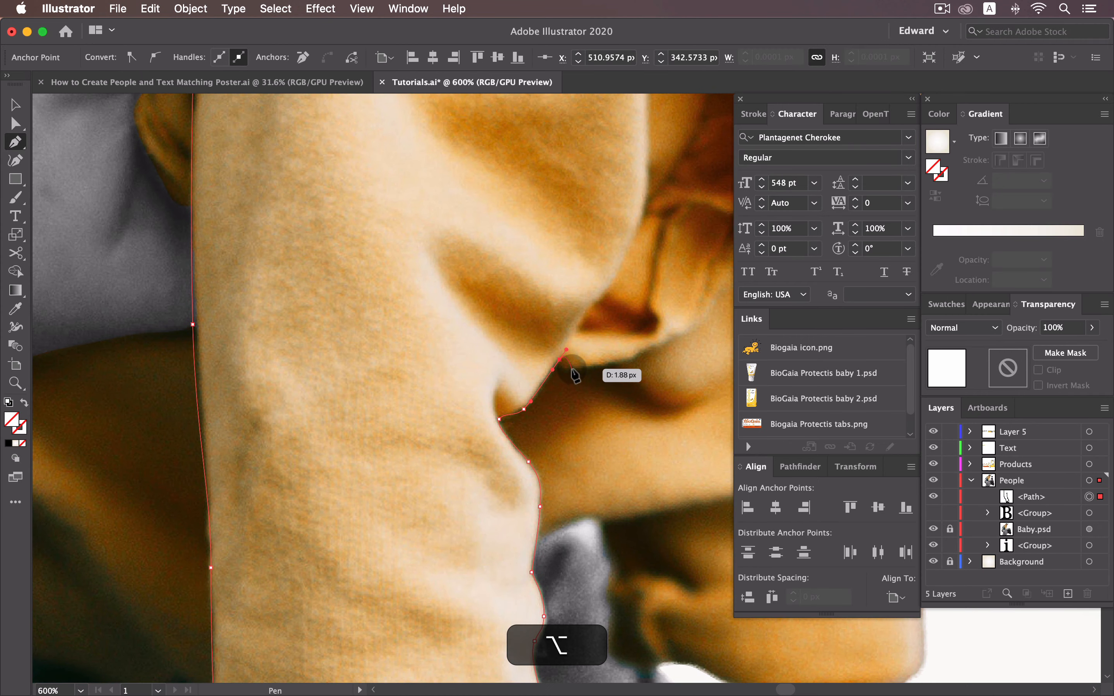
- Show the B again and close the arm path with a loose outline enclosing the rest of the letter
{"action": "key", "text": "super+minus"}
{"action": "key", "text": "super+minus"}
{"action": "key", "text": "super+minus"}
{"action": "key", "text": "super+minus"}
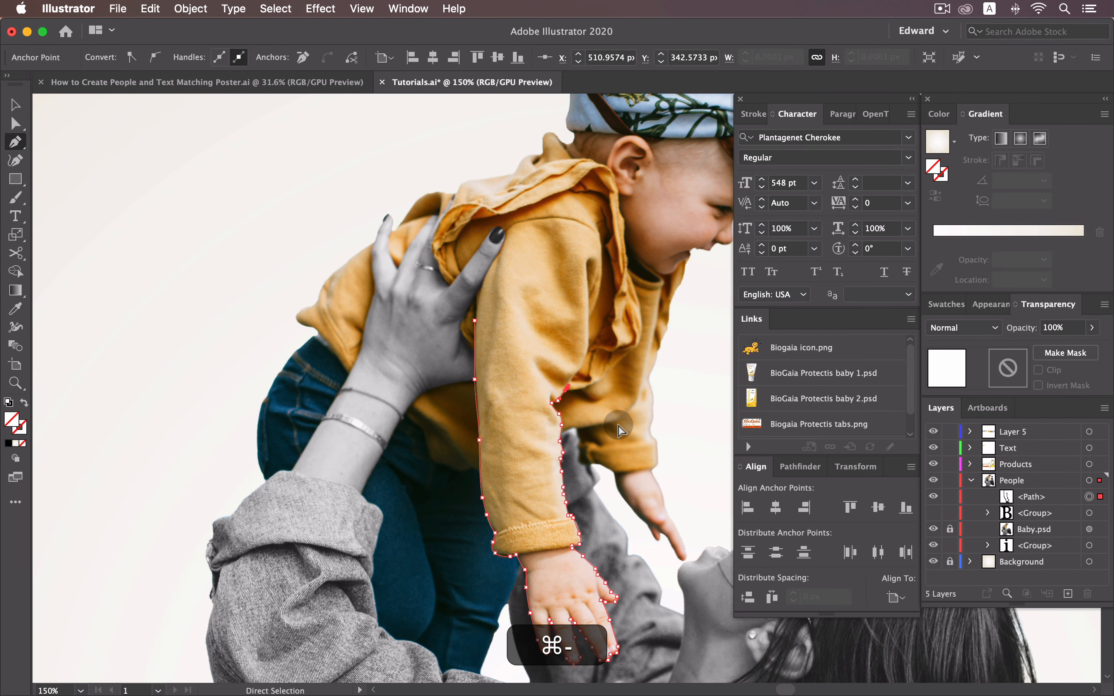
{"action": "key", "text": "super+0"}
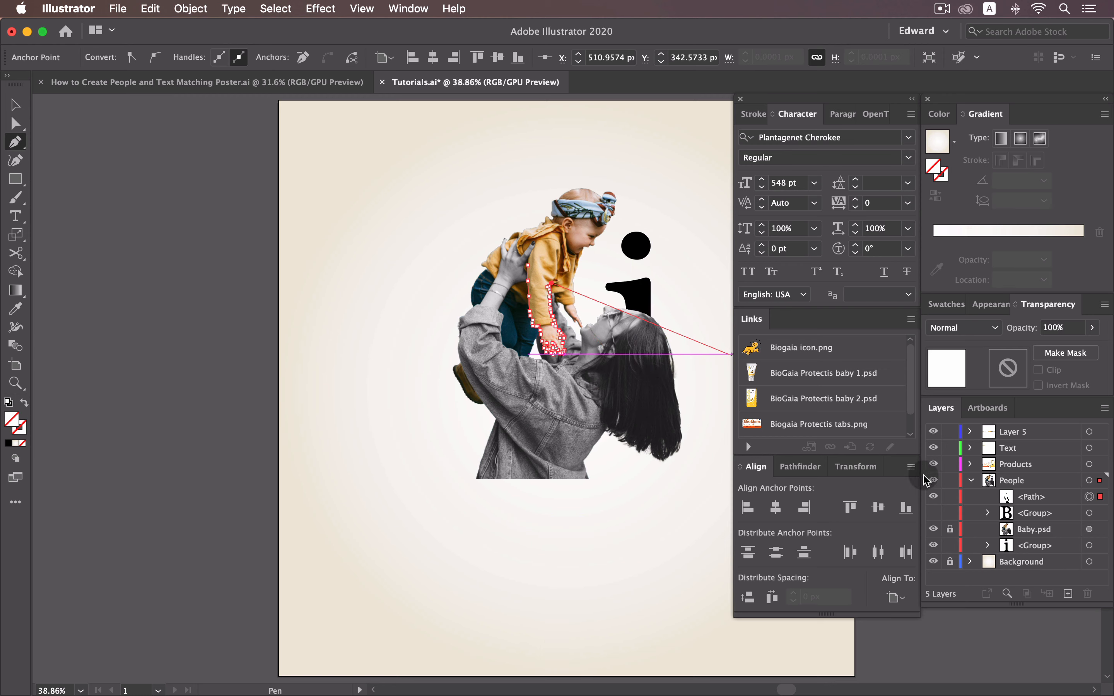
{"action": "left_click", "coordinate": [932, 512]}
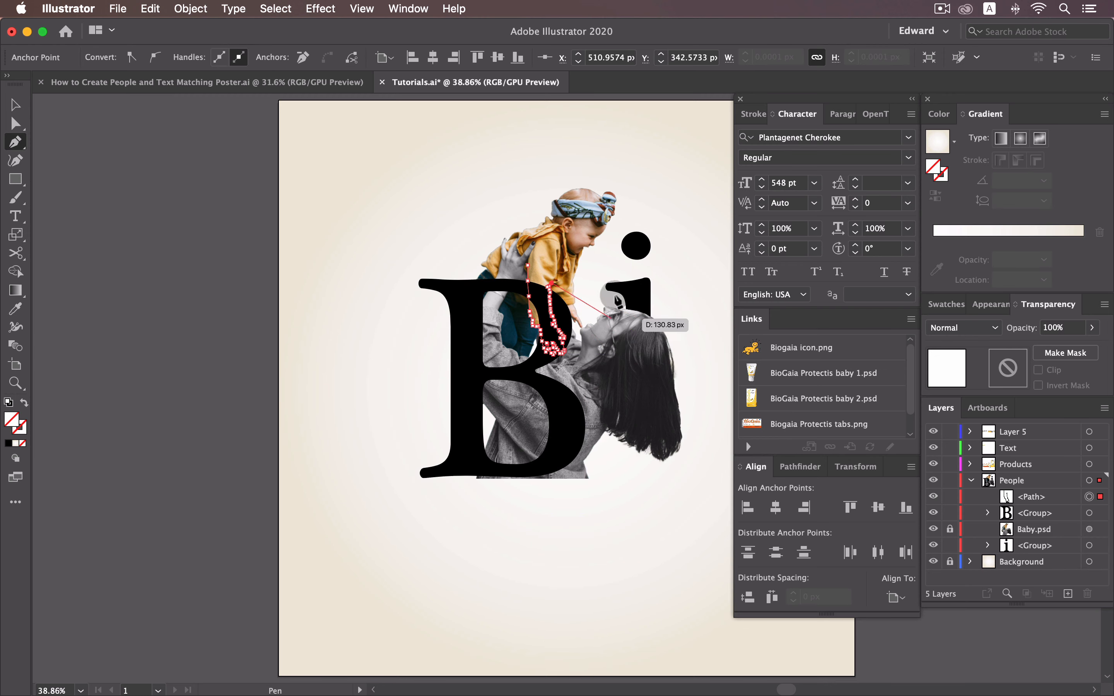
{"action": "left_click_drag", "start_coordinate": [585, 313], "coordinate": [594, 339]}
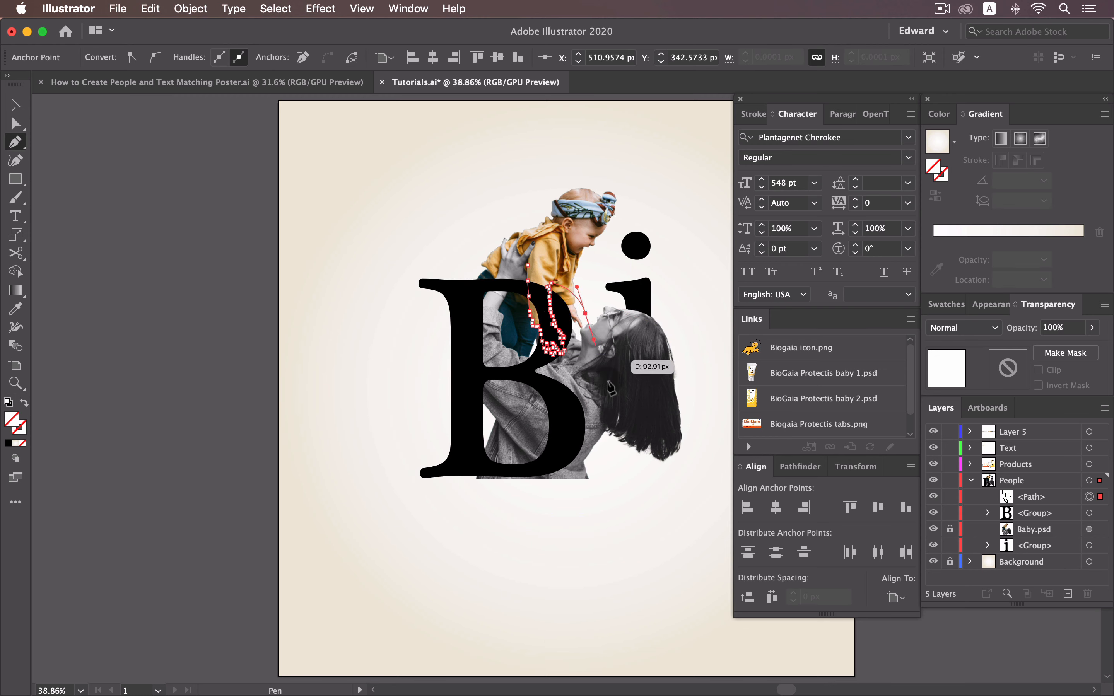
{"action": "left_click_drag", "start_coordinate": [601, 478], "coordinate": [595, 502]}
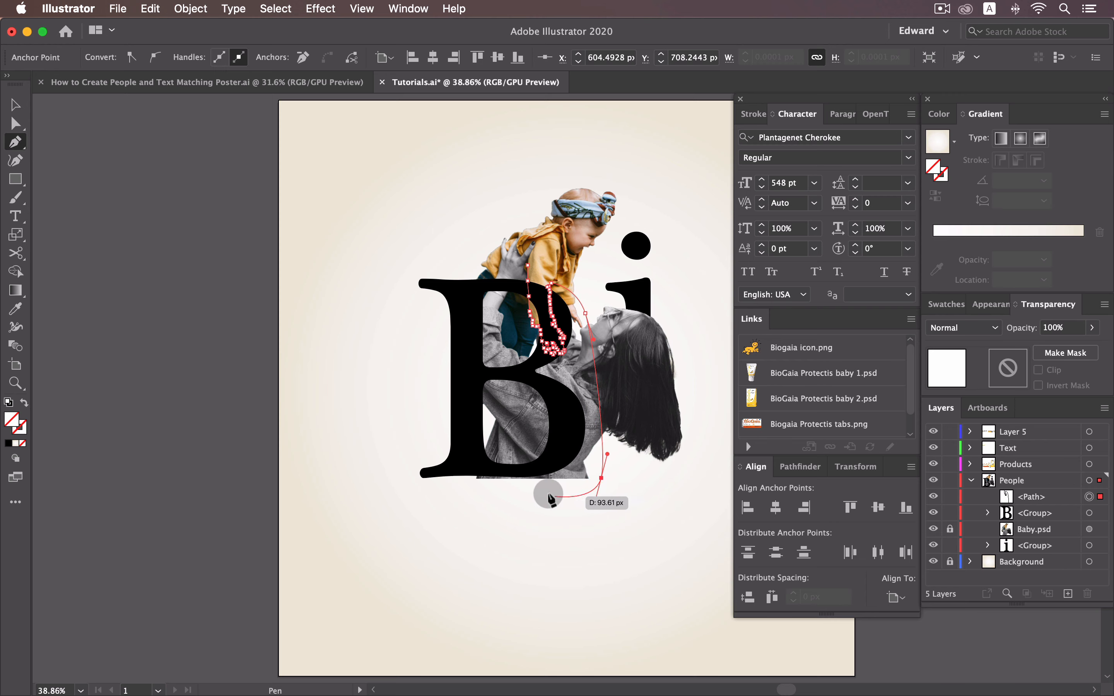
{"action": "left_click", "coordinate": [401, 491]}
{"action": "left_click", "coordinate": [406, 266]}
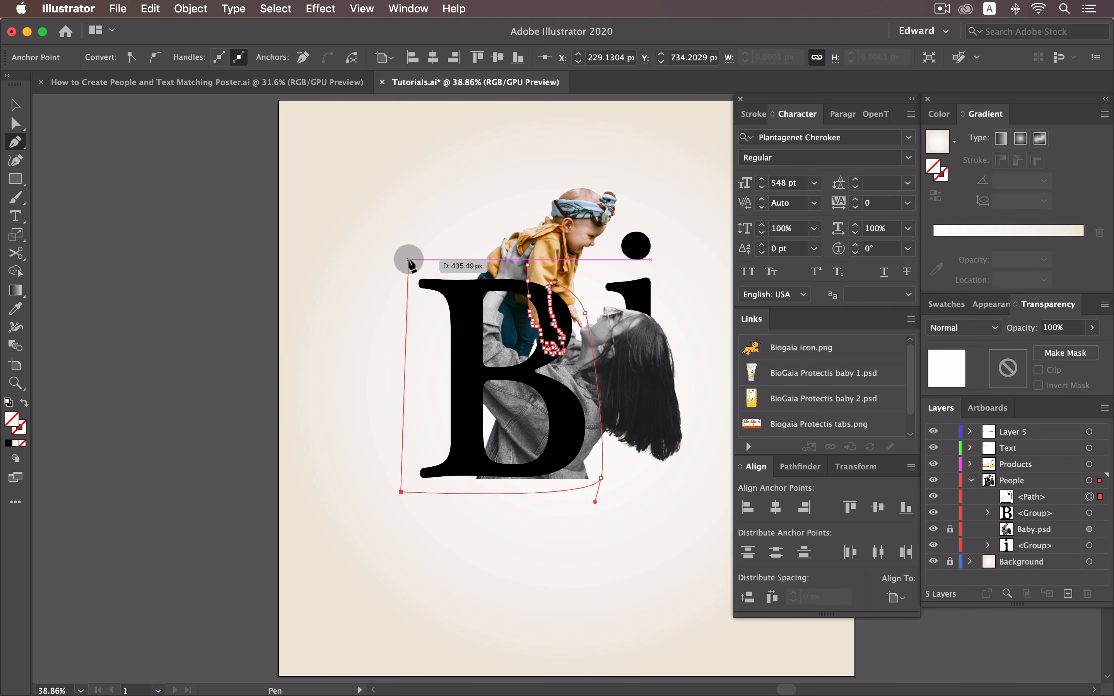
{"action": "left_click", "coordinate": [528, 265]}
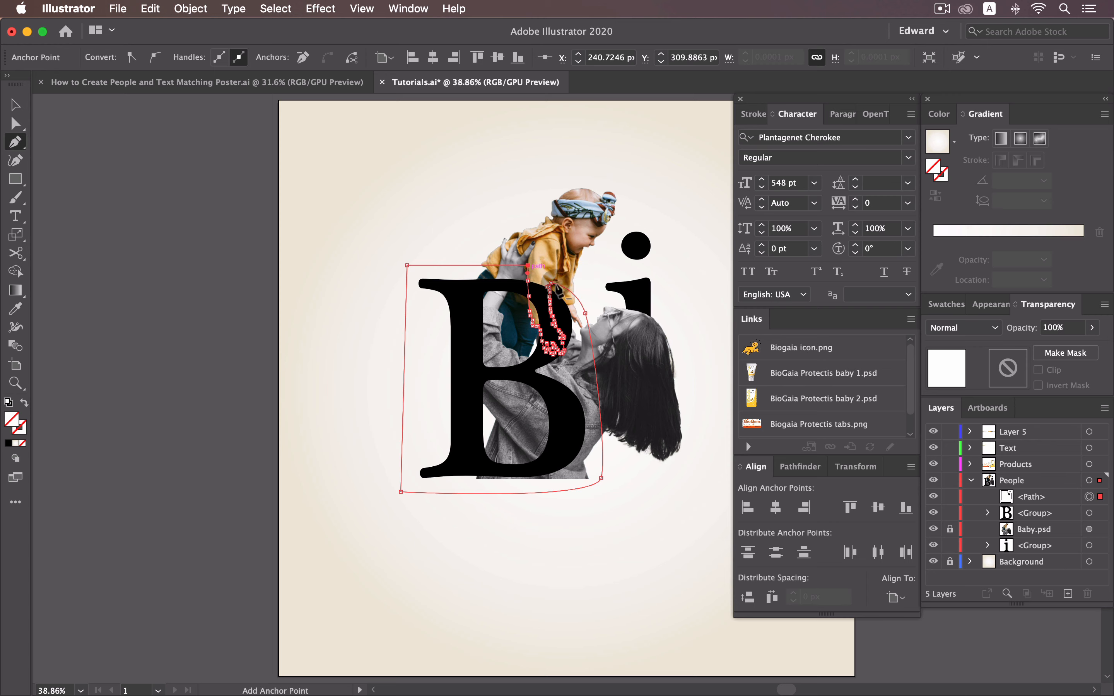
- Make a clipping mask from the closed path and the B so the baby's arm sits in front of the letter
{"action": "left_click", "coordinate": [18, 109]}
{"action": "left_click", "coordinate": [256, 184]}
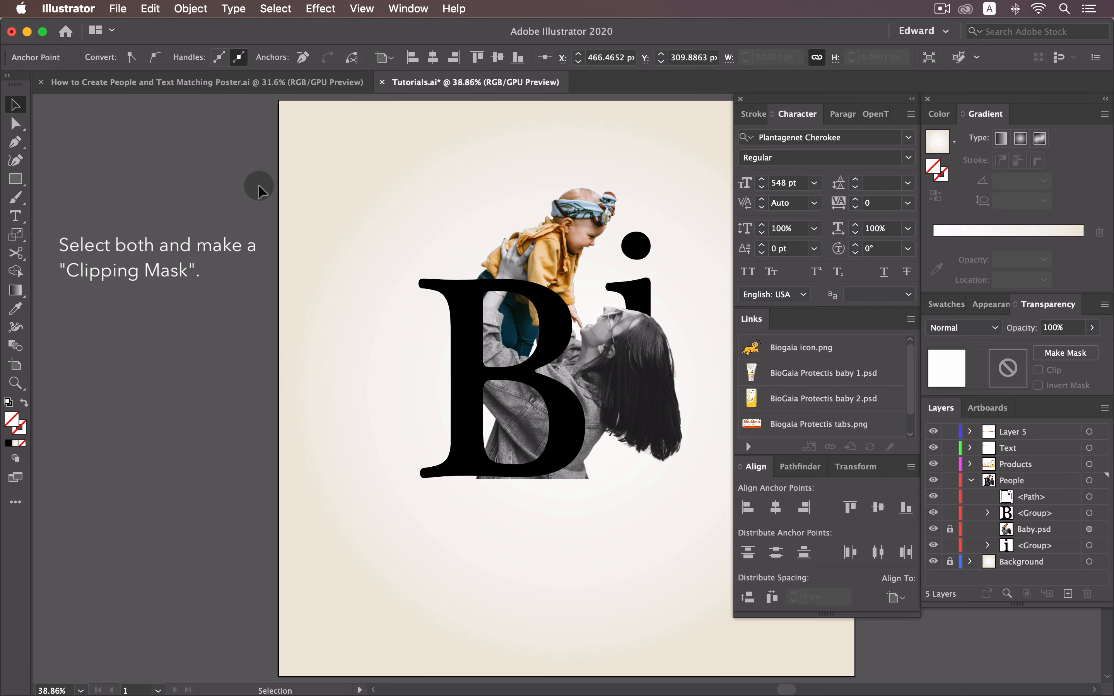
{"action": "left_click_drag", "start_coordinate": [571, 394], "coordinate": [422, 545]}
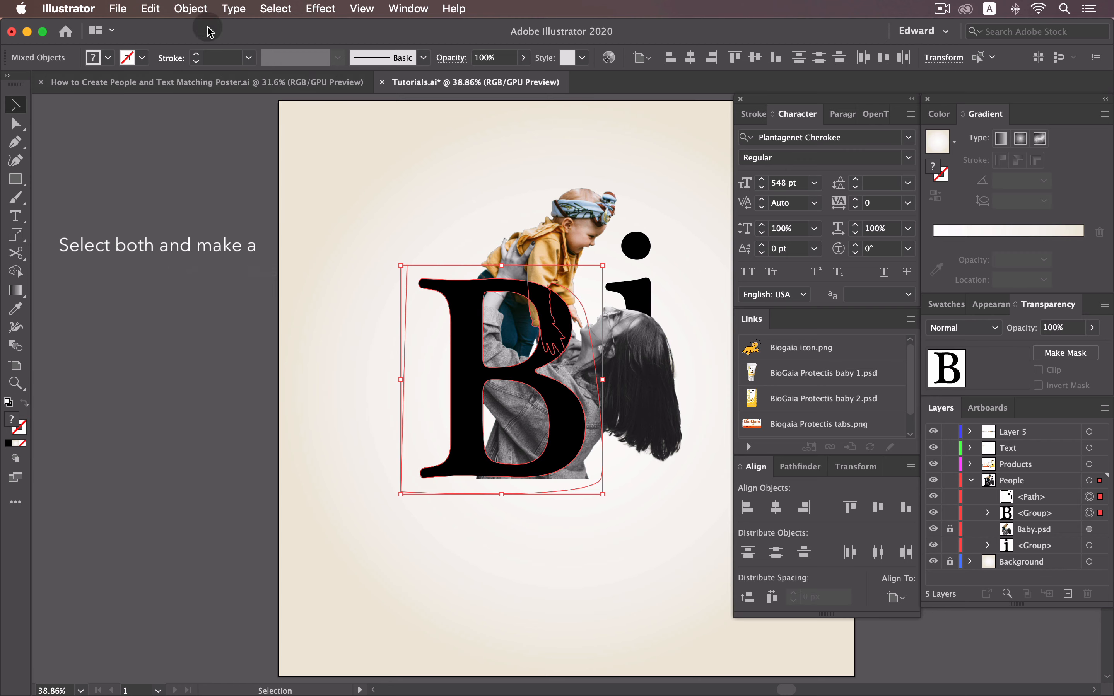
{"action": "left_click", "coordinate": [190, 8]}
{"action": "mouse_move", "coordinate": [261, 494]}
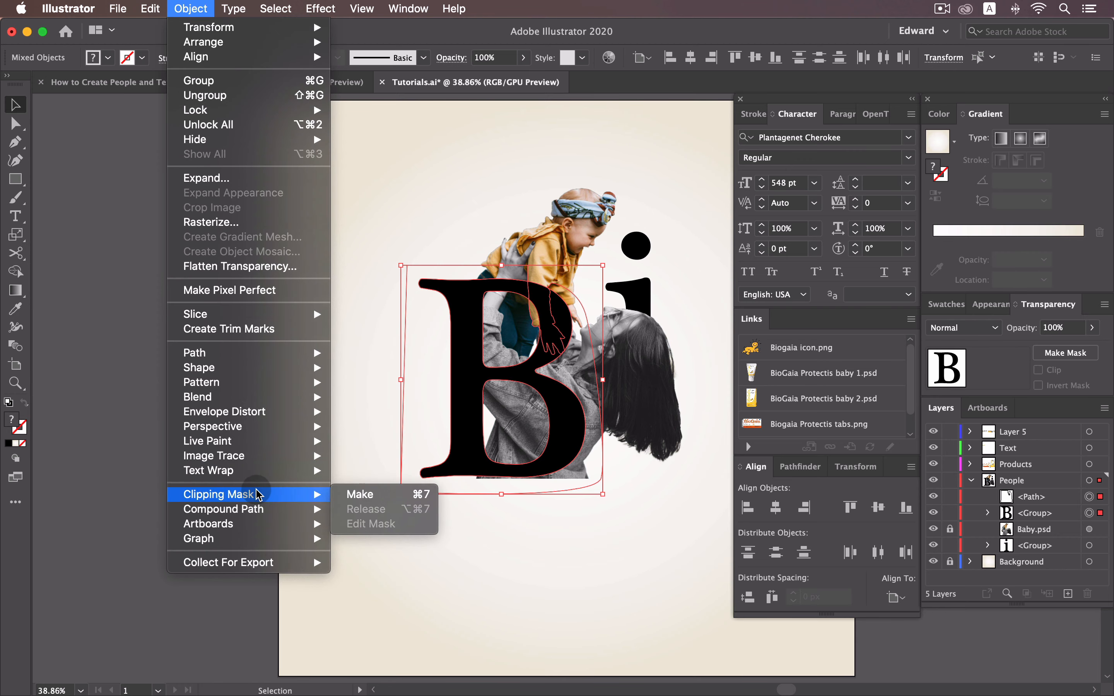
{"action": "left_click", "coordinate": [401, 500]}
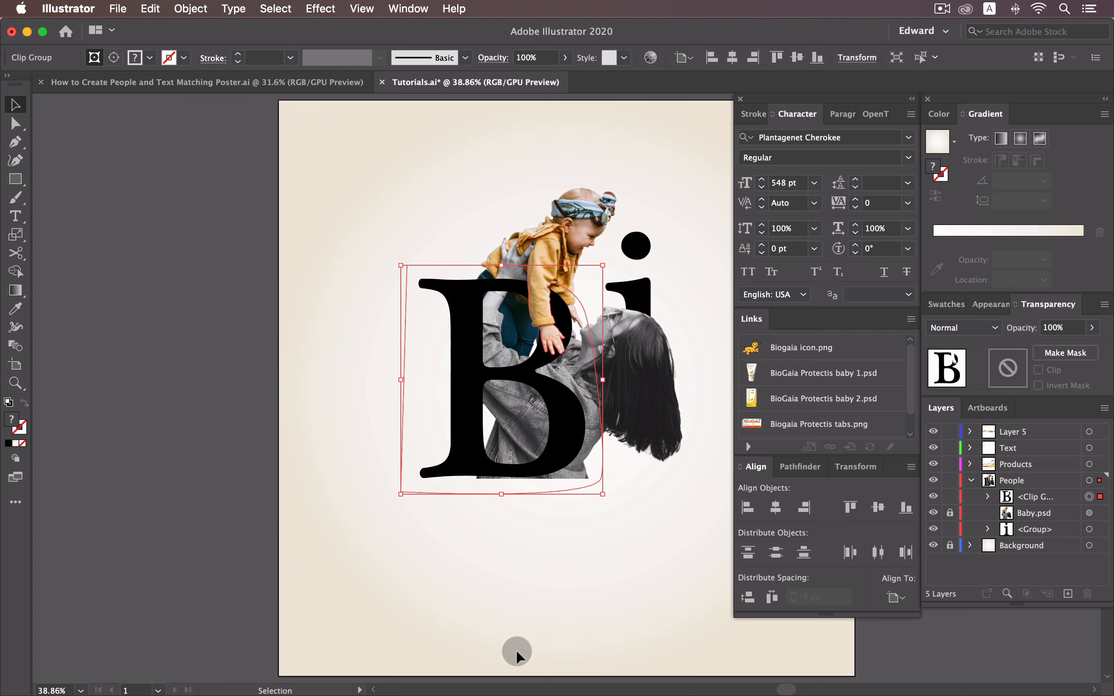
{"action": "left_click", "coordinate": [553, 602]}
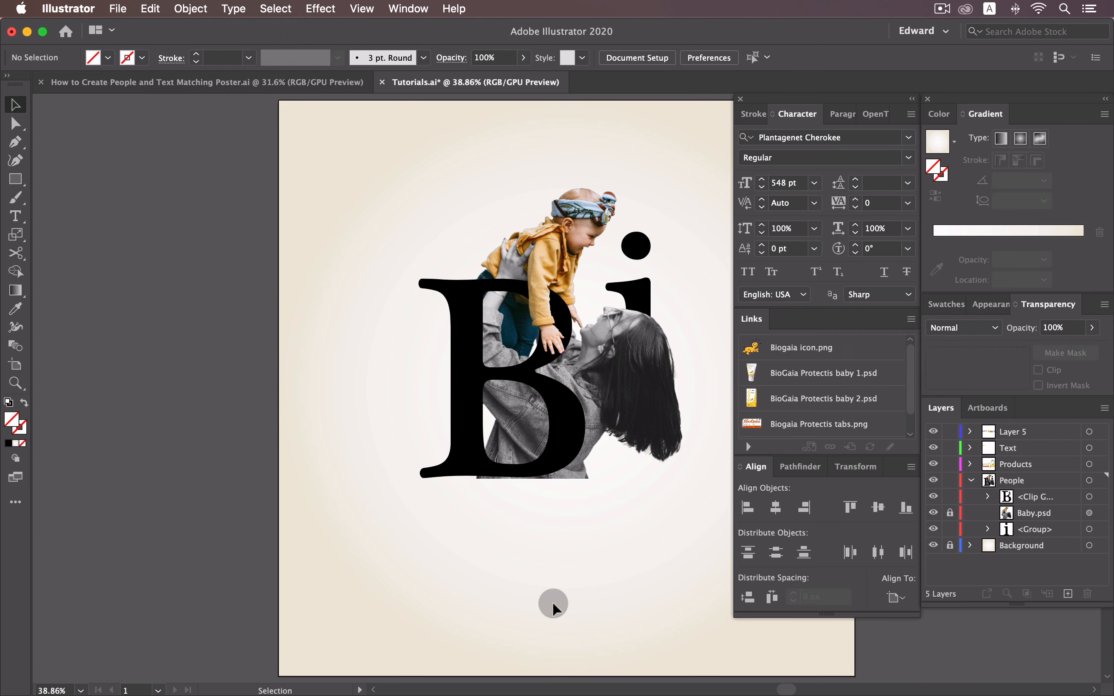
- Apply a black Multiply drop shadow to the masked B with 75% opacity, 4.7757 px X offset, 9.5515 px Y offset and 9.5515 px blur
{"action": "left_click", "coordinate": [419, 331]}
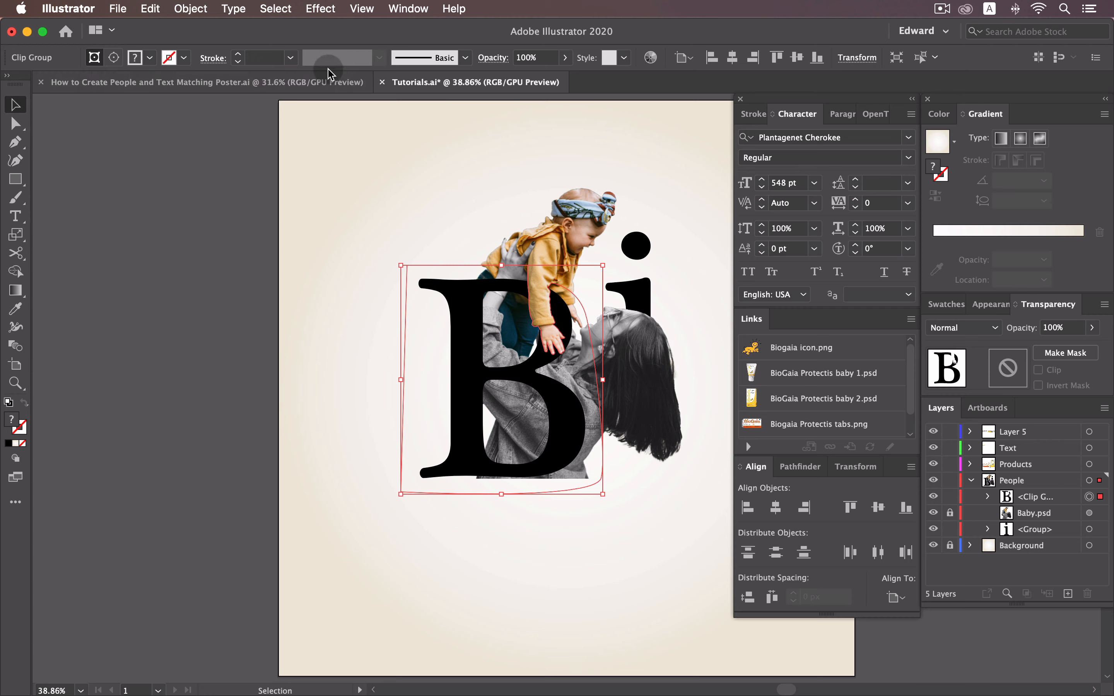
{"action": "left_click", "coordinate": [320, 8]}
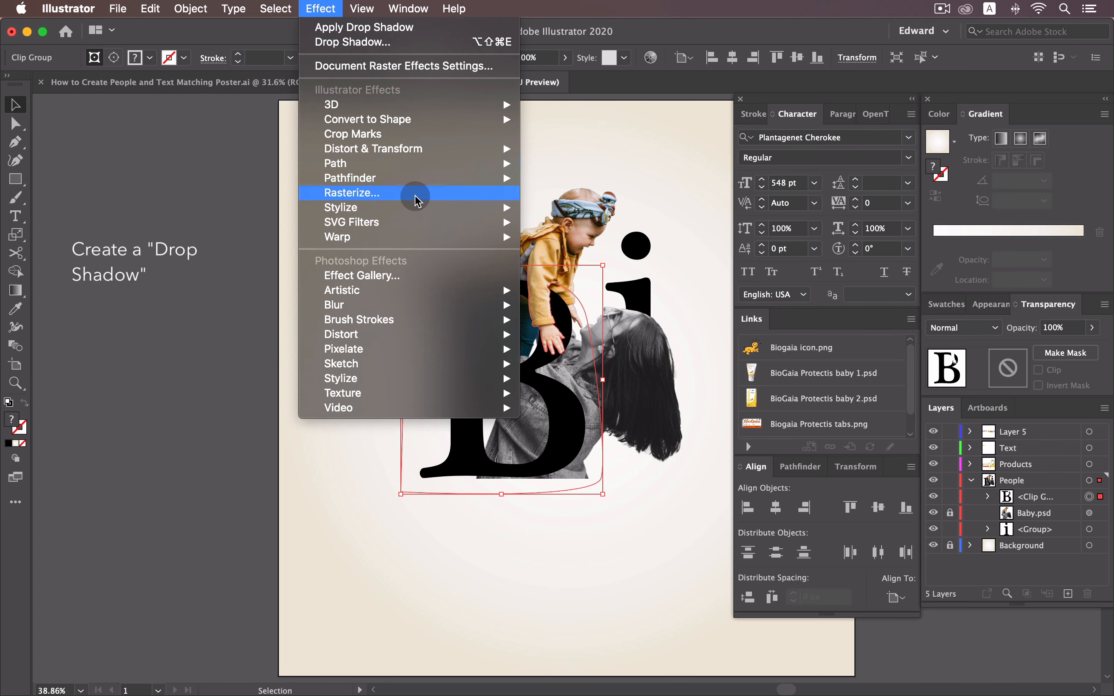
{"action": "mouse_move", "coordinate": [423, 208]}
{"action": "left_click", "coordinate": [556, 207]}
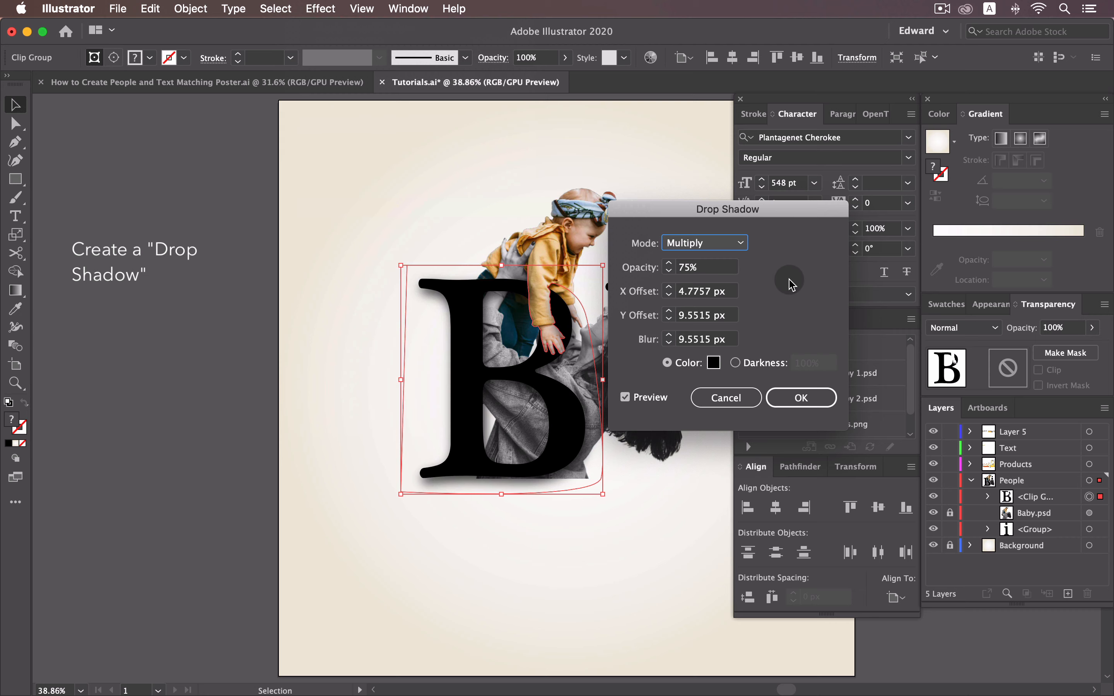
{"action": "left_click", "coordinate": [817, 398]}
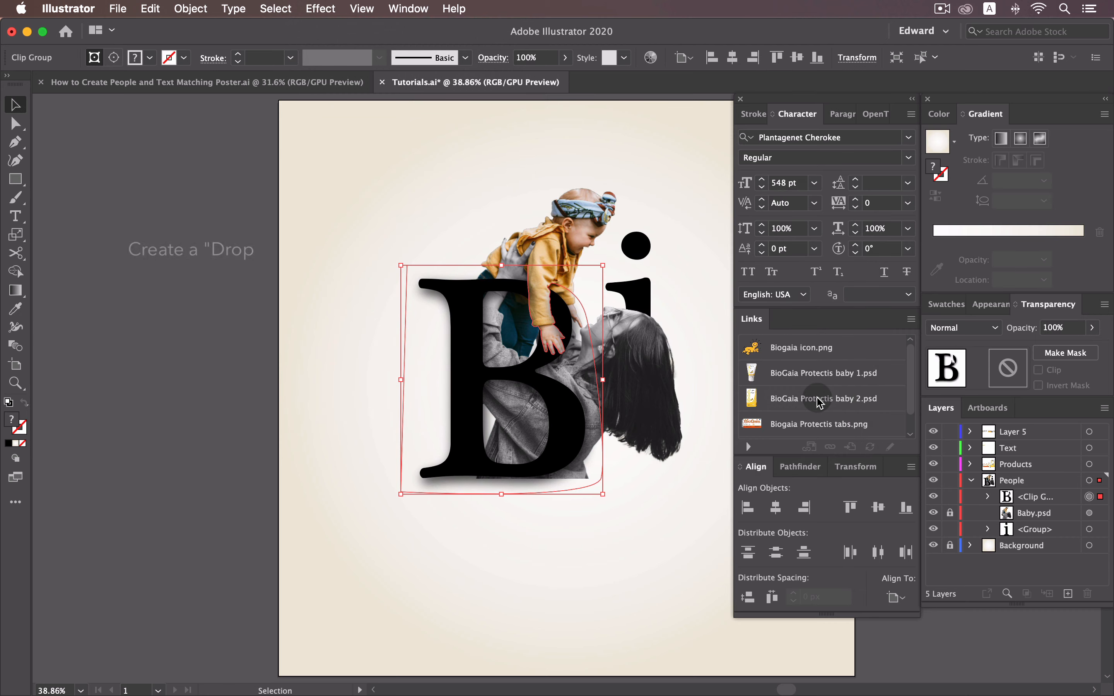
- Duplicate the masked B clip group in the People layer
{"action": "left_click", "coordinate": [624, 595]}
{"action": "left_click", "coordinate": [457, 474]}
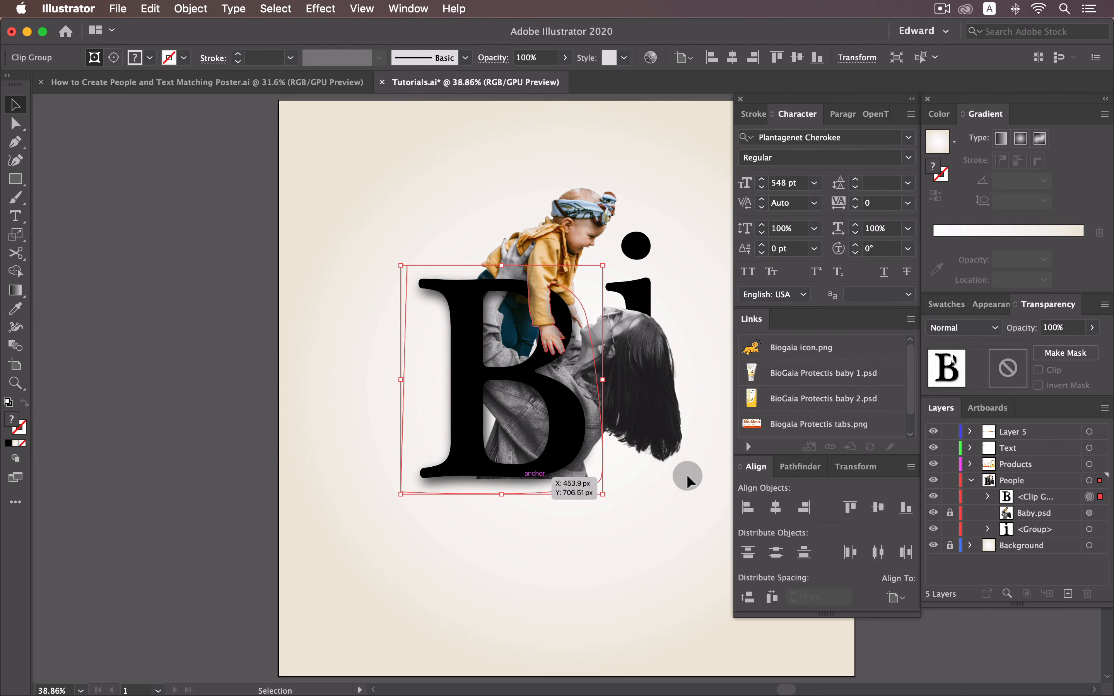
{"action": "left_click_drag", "start_coordinate": [1018, 499], "coordinate": [1067, 593]}
- Select the B inside the lower duplicate clip group and fill it with the current radial gradient
{"action": "left_click", "coordinate": [988, 513]}
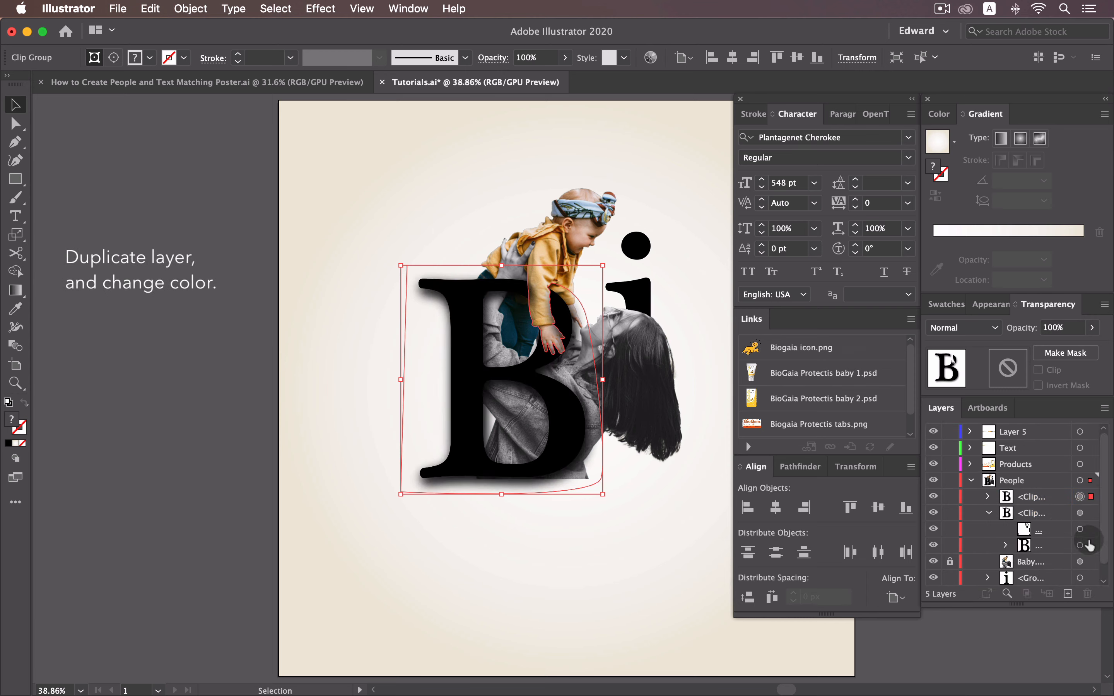
{"action": "left_click", "coordinate": [1080, 545]}
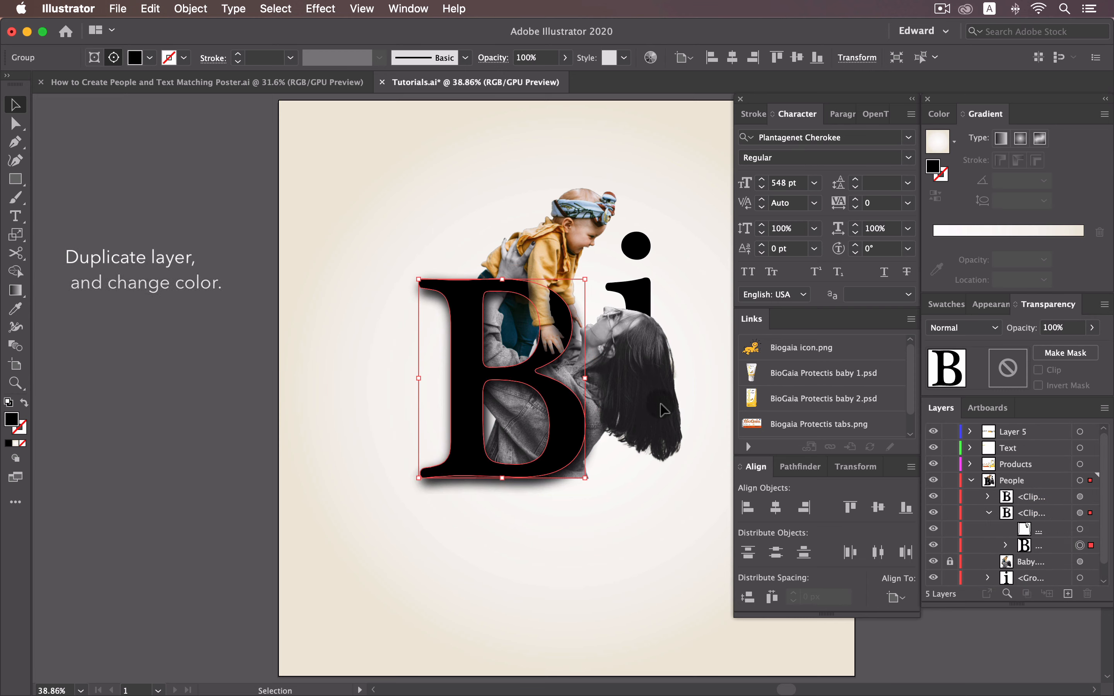
{"action": "key", "text": "super+minus"}
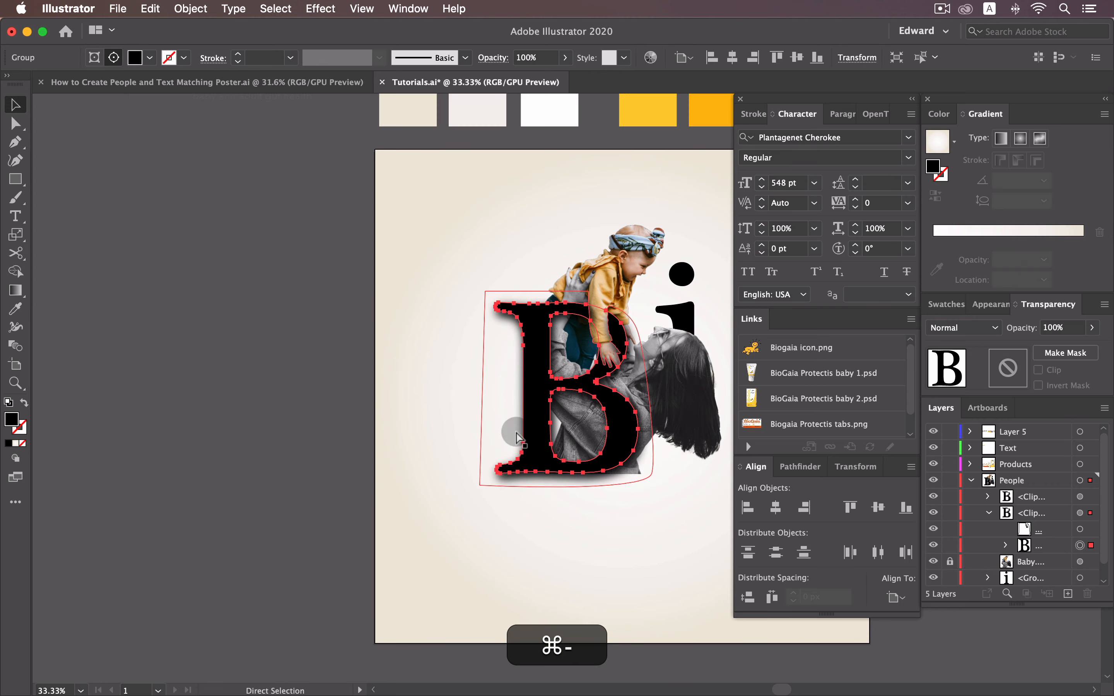
{"action": "key", "text": "space"}
{"action": "left_click_drag", "start_coordinate": [495, 231], "coordinate": [420, 245]}
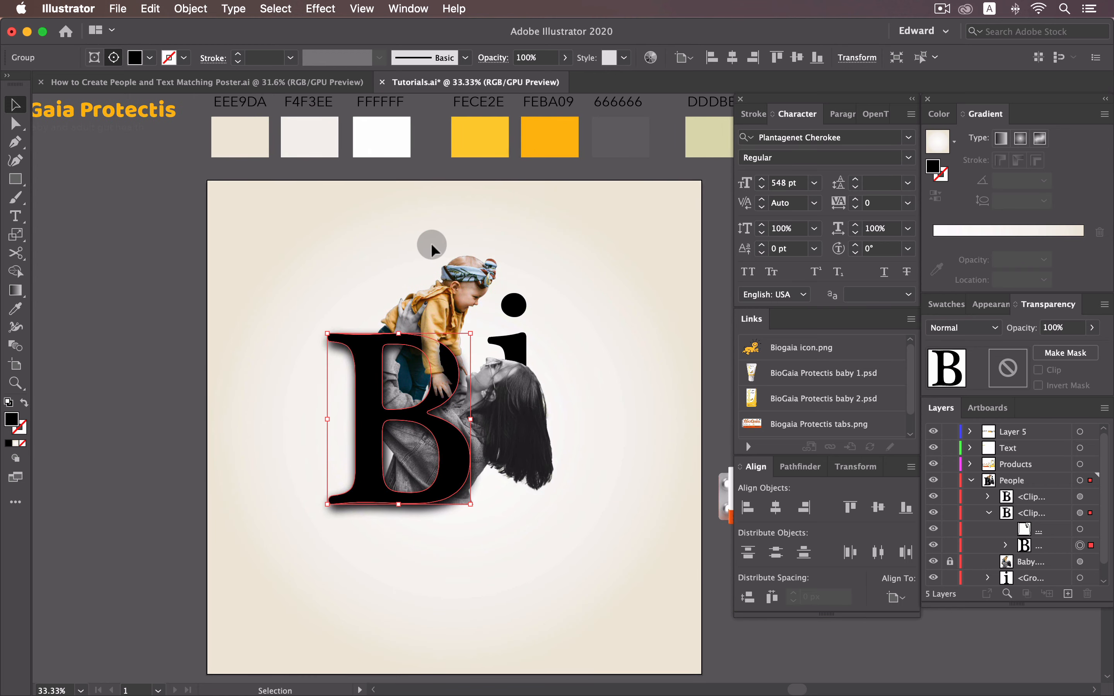
{"action": "key", "text": "super+minus"}
{"action": "key", "text": "space"}
{"action": "left_click_drag", "start_coordinate": [612, 289], "coordinate": [520, 307]}
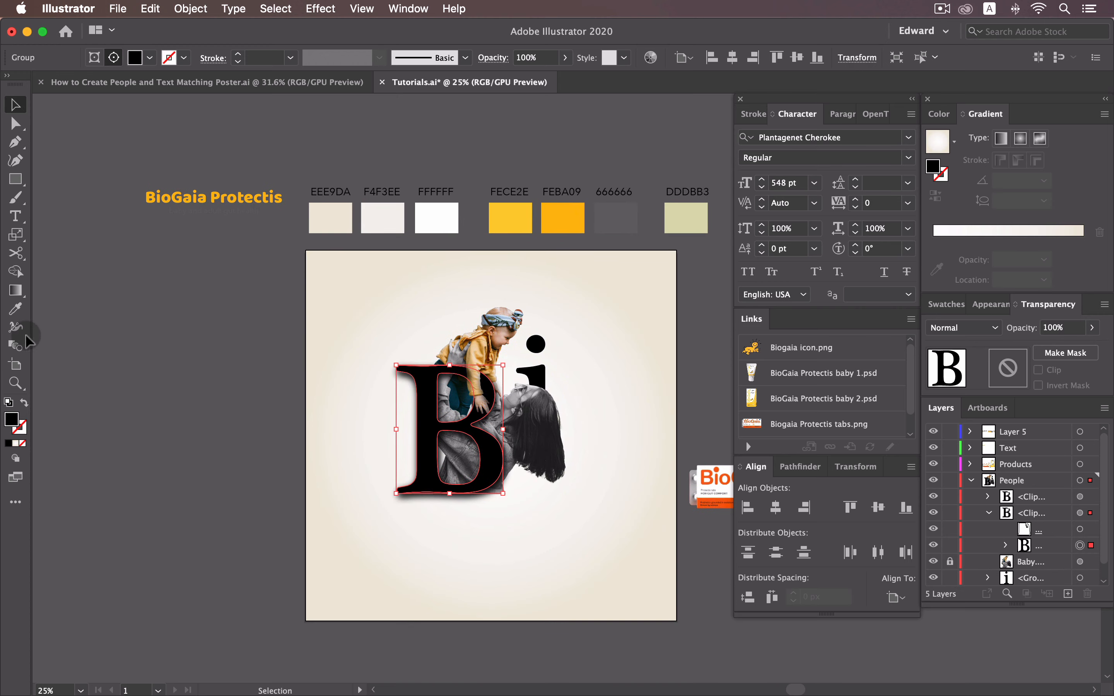
{"action": "left_click", "coordinate": [996, 233]}
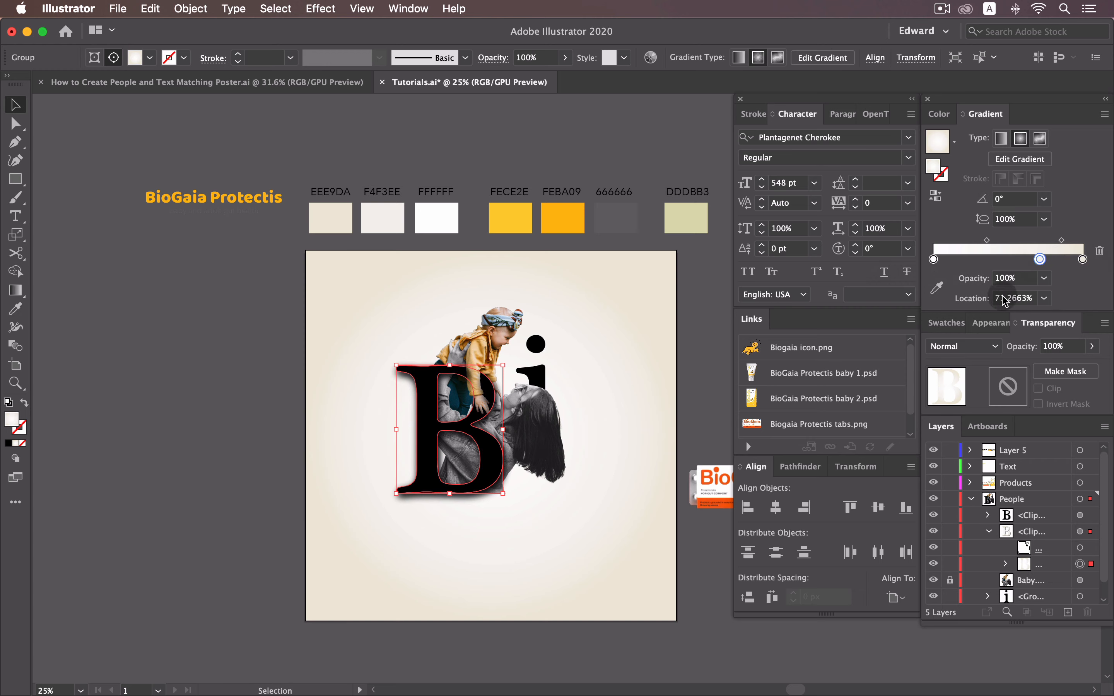
- Recolour the duplicate B's gradient from FECE2E to FEBA09, removing the white stop and placing the FECE2E stop at 0%
{"action": "left_click", "coordinate": [939, 289]}
{"action": "left_click", "coordinate": [552, 219]}
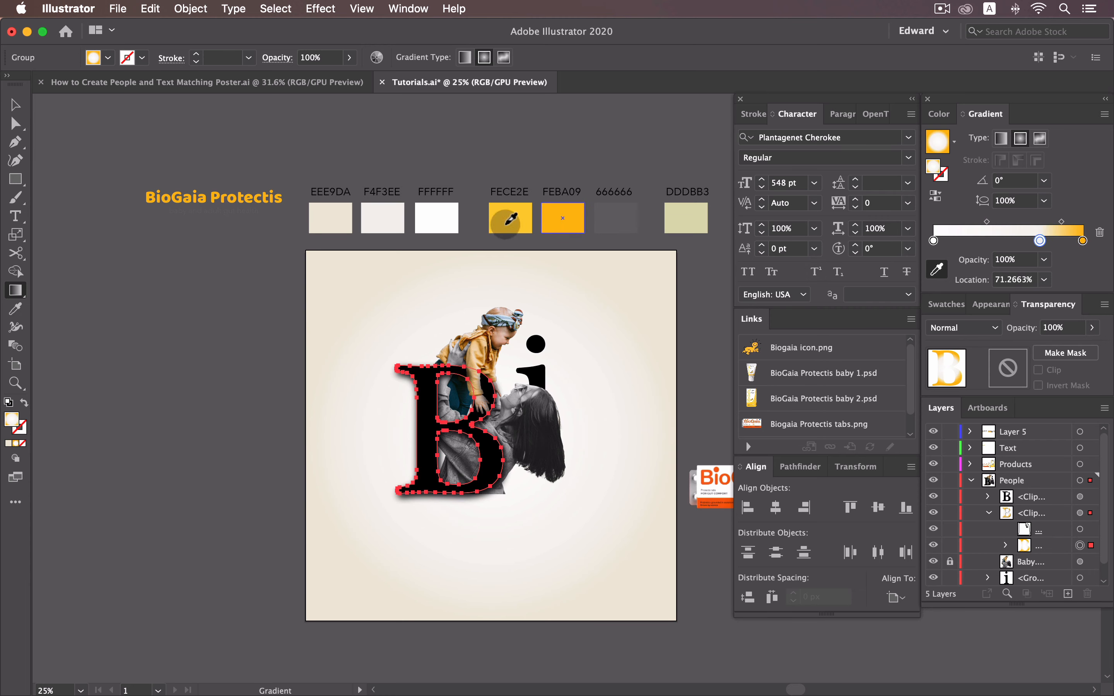
{"action": "left_click", "coordinate": [506, 224]}
{"action": "left_click_drag", "start_coordinate": [933, 241], "coordinate": [972, 282]}
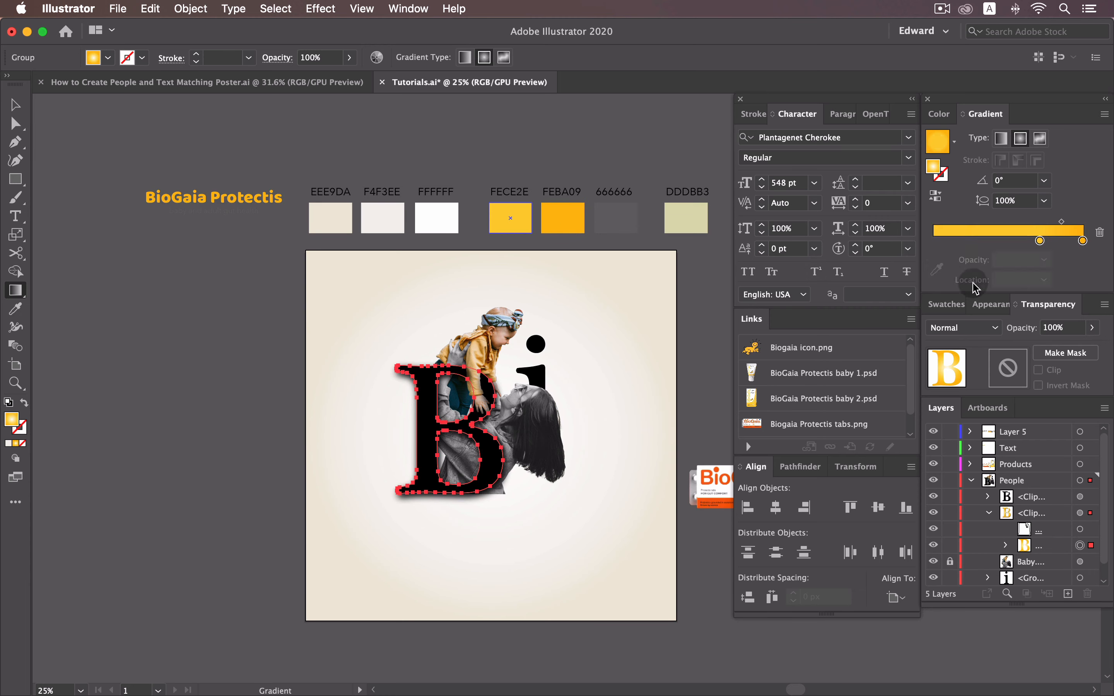
{"action": "left_click", "coordinate": [1039, 241]}
{"action": "left_click_drag", "start_coordinate": [1040, 241], "coordinate": [933, 241]}
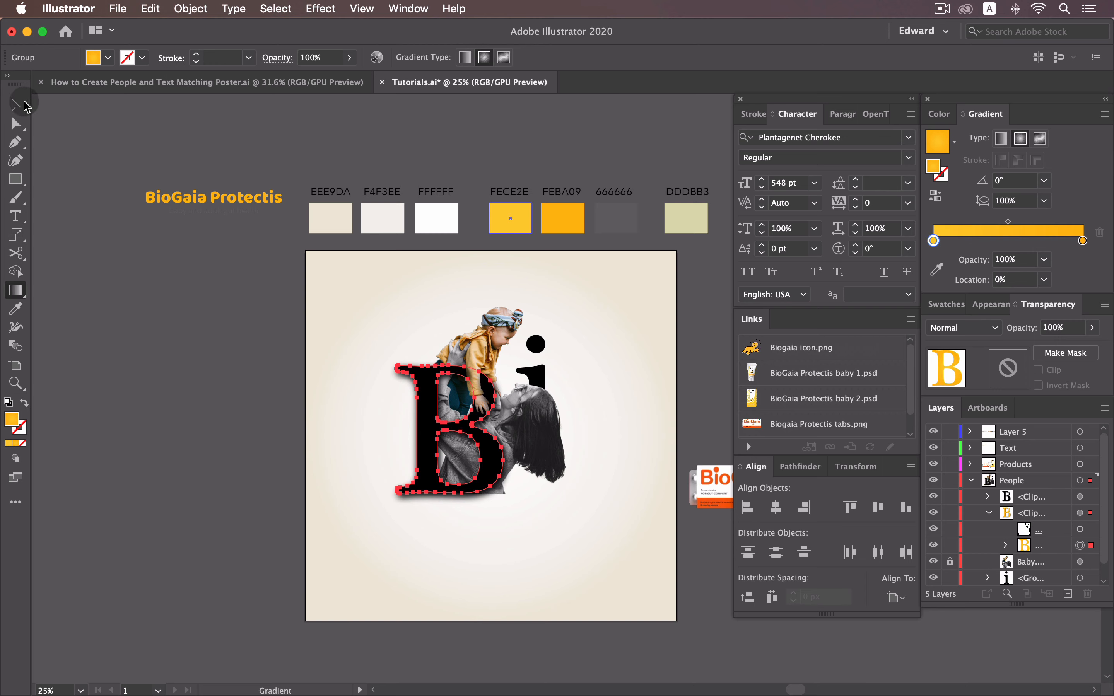
{"action": "key", "text": "v"}
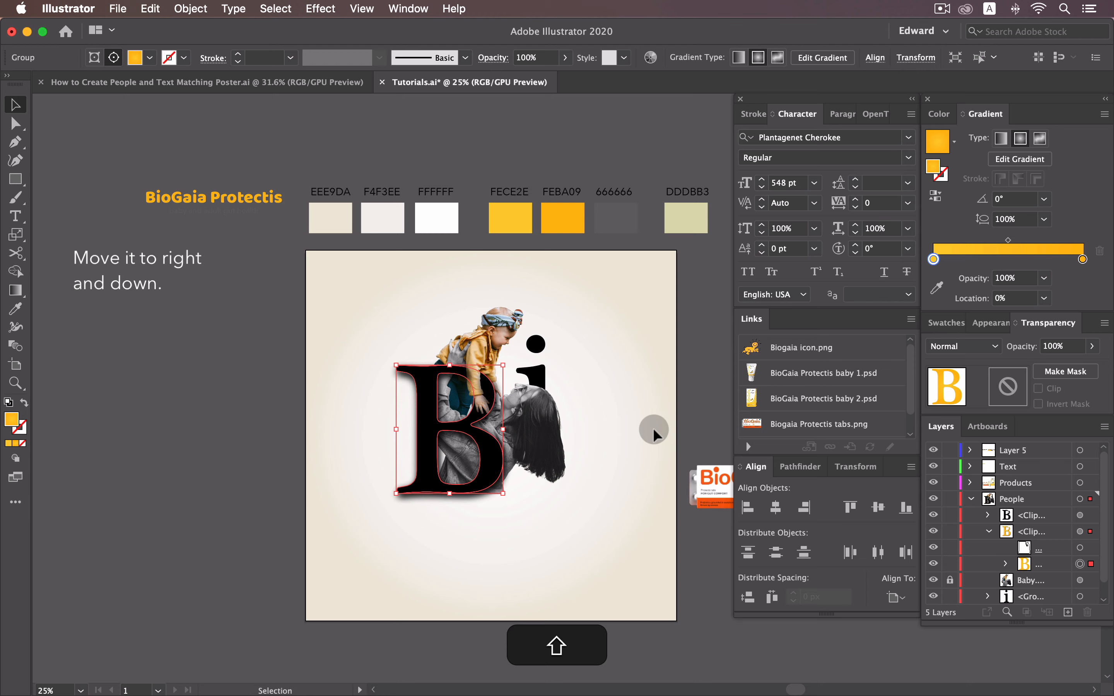
- Nudge the yellow duplicate B slightly right and down so it forms a coloured edge behind the black B
{"action": "key", "text": "shift+Right"}
{"action": "key", "text": "shift+Right"}
{"action": "key", "text": "shift+Down"}
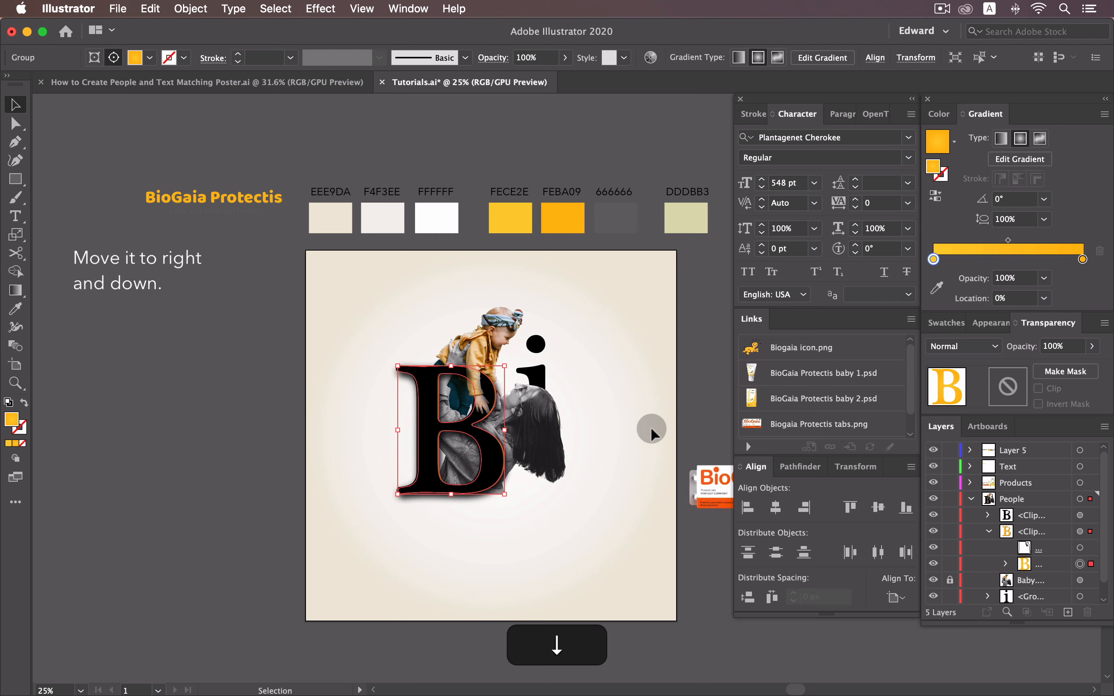
{"action": "left_click", "coordinate": [629, 436]}
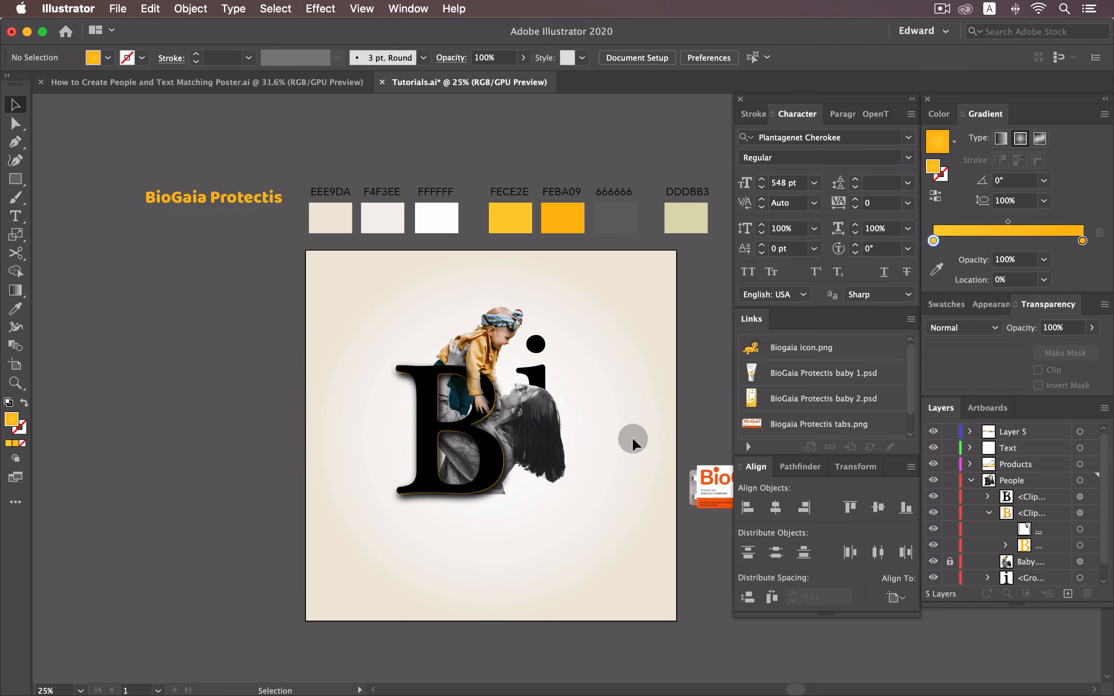
{"action": "left_click", "coordinate": [1079, 546]}
{"action": "key", "text": "Right"}
{"action": "left_click", "coordinate": [617, 409]}
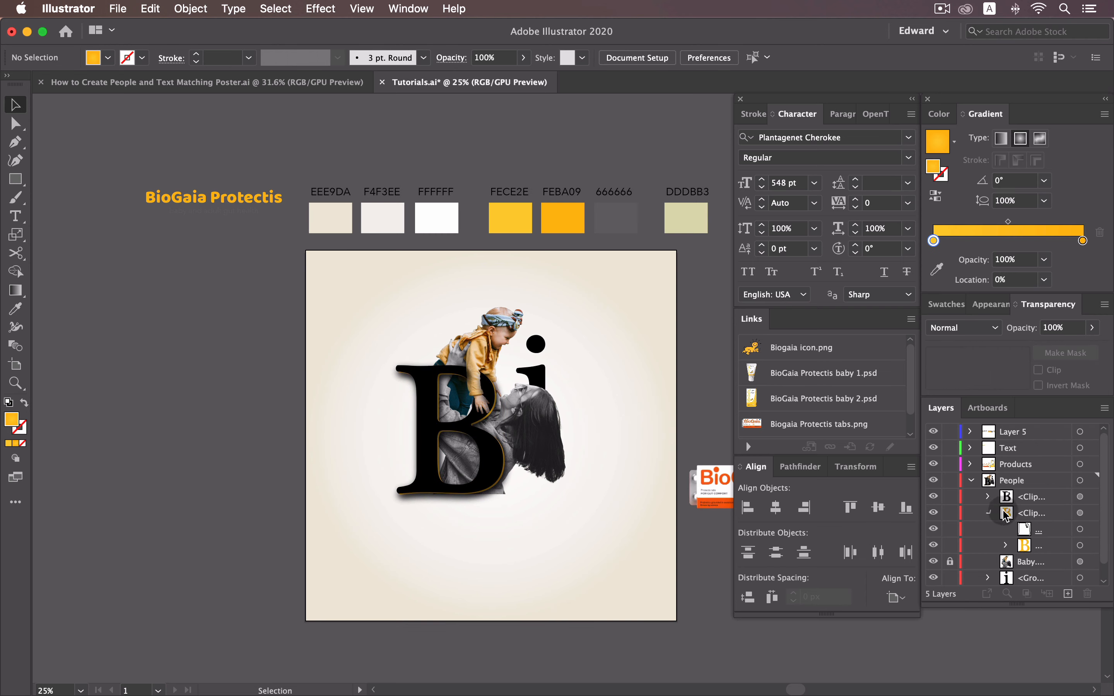
- Duplicate the "i" group within the People layer
{"action": "left_click", "coordinate": [988, 513]}
{"action": "left_click", "coordinate": [1089, 546]}
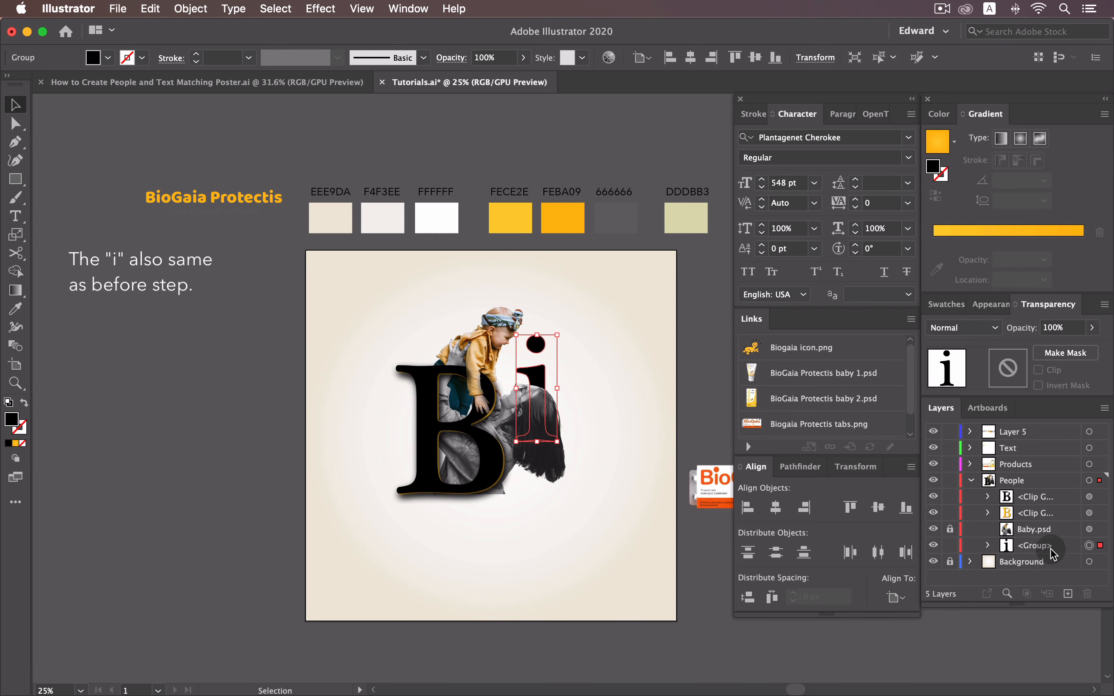
{"action": "left_click_drag", "start_coordinate": [1066, 591], "coordinate": [1067, 593]}
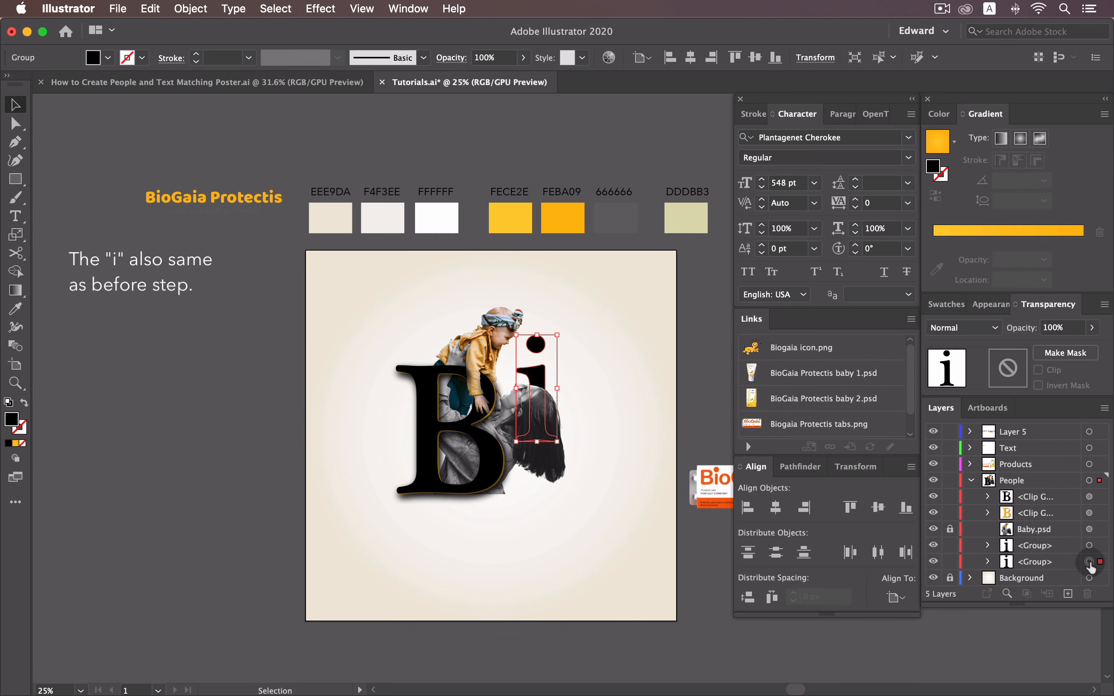
- Fill the lower "i" copy with the yellow-orange radial gradient and nudge it slightly right and down
{"action": "left_click", "coordinate": [1023, 266]}
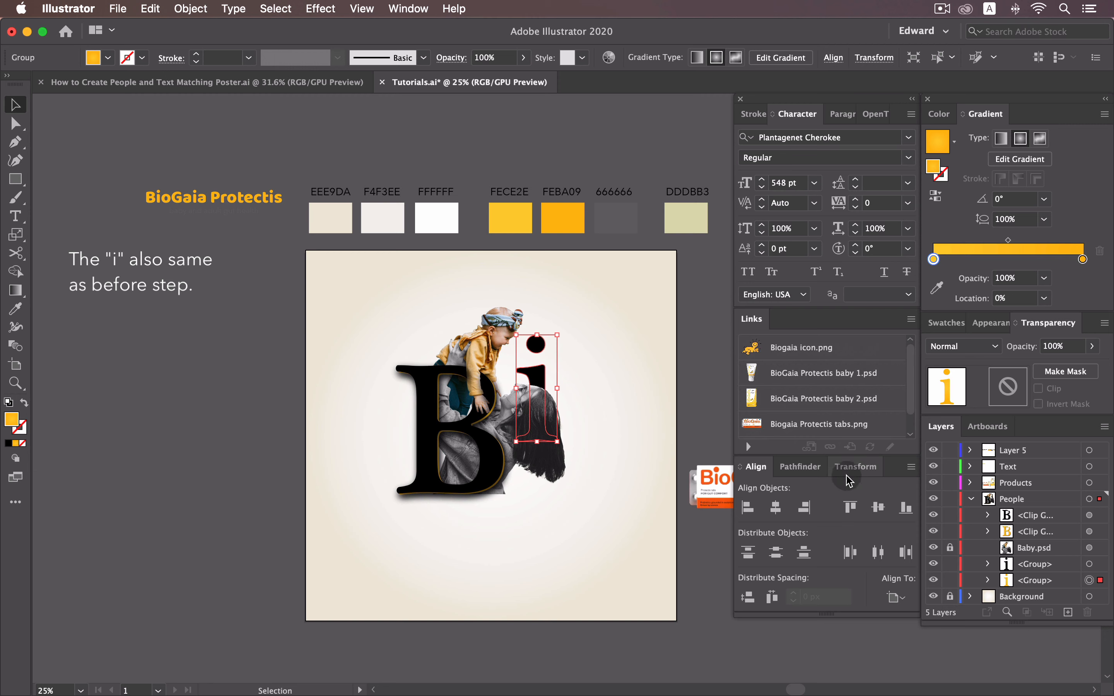
{"action": "key", "text": "Right"}
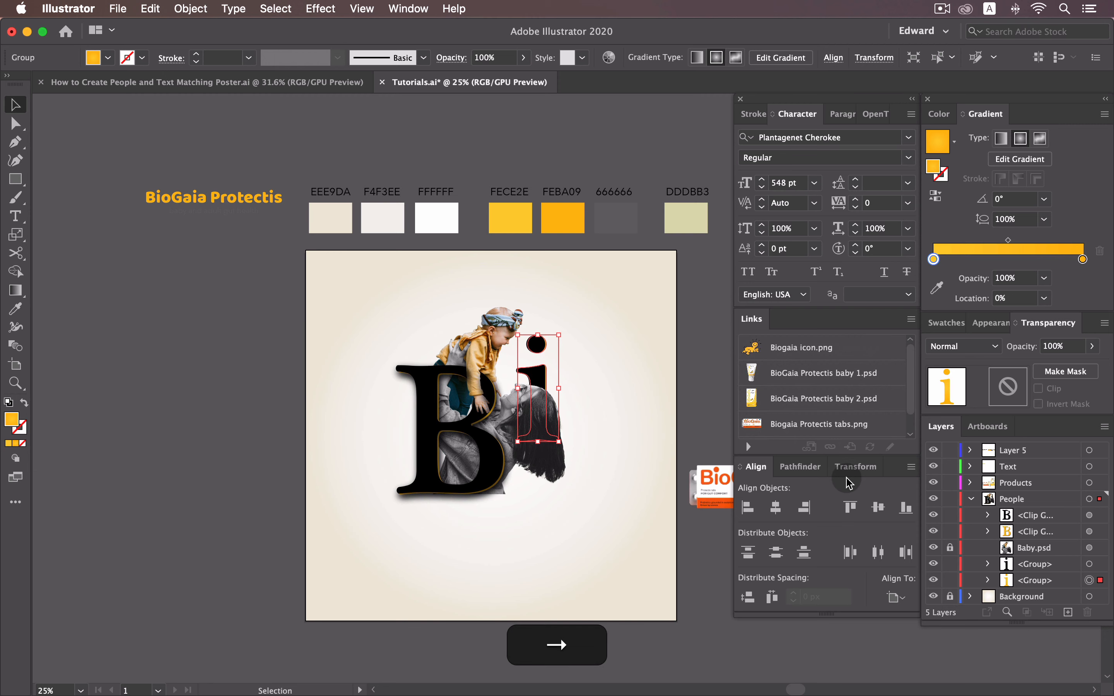
{"action": "key", "text": "Down"}
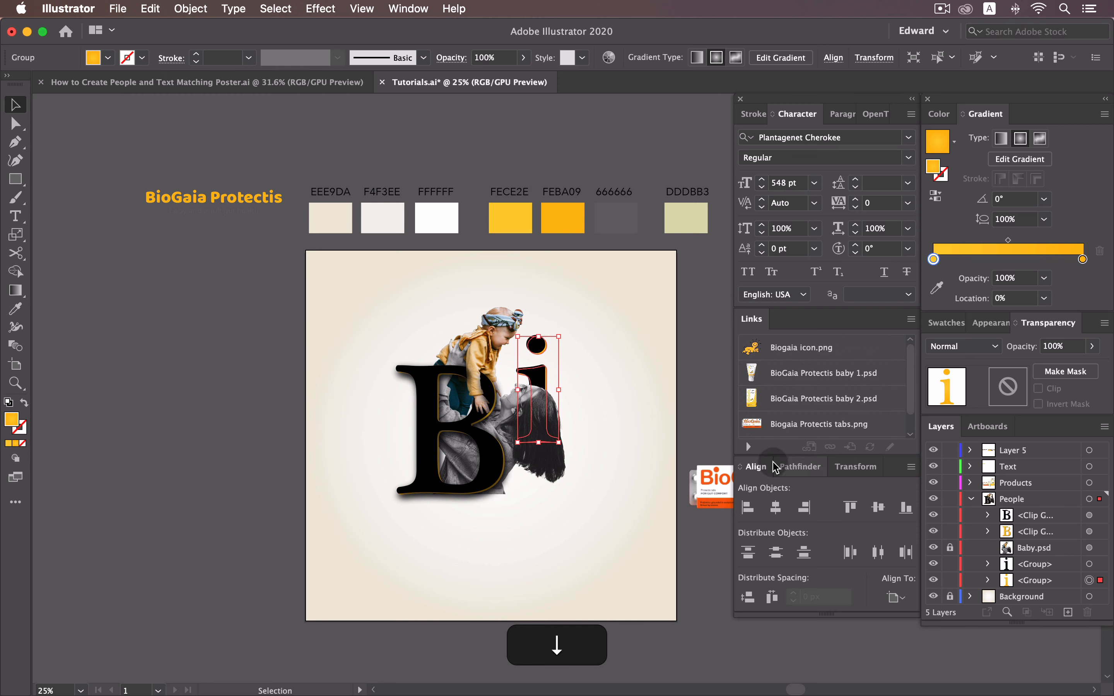
- Apply a black Multiply drop shadow to the yellow "i" with 75% opacity, 4 px X offset, 5 px Y offset and reduced blur
{"action": "left_click", "coordinate": [320, 9]}
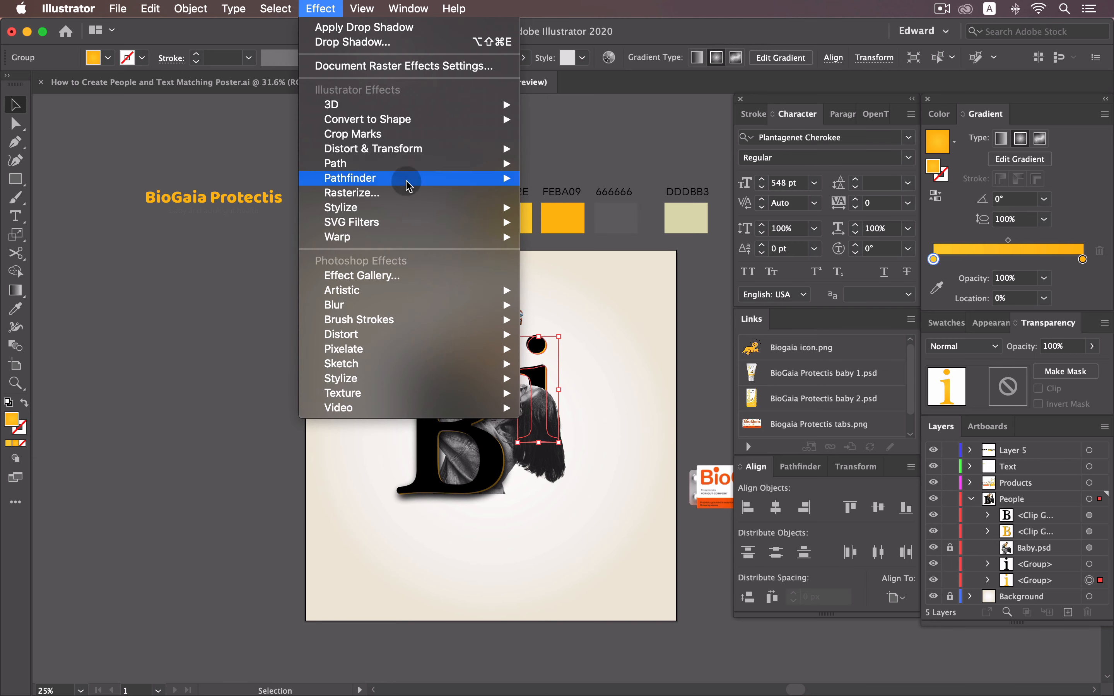
{"action": "mouse_move", "coordinate": [422, 208]}
{"action": "left_click", "coordinate": [552, 213]}
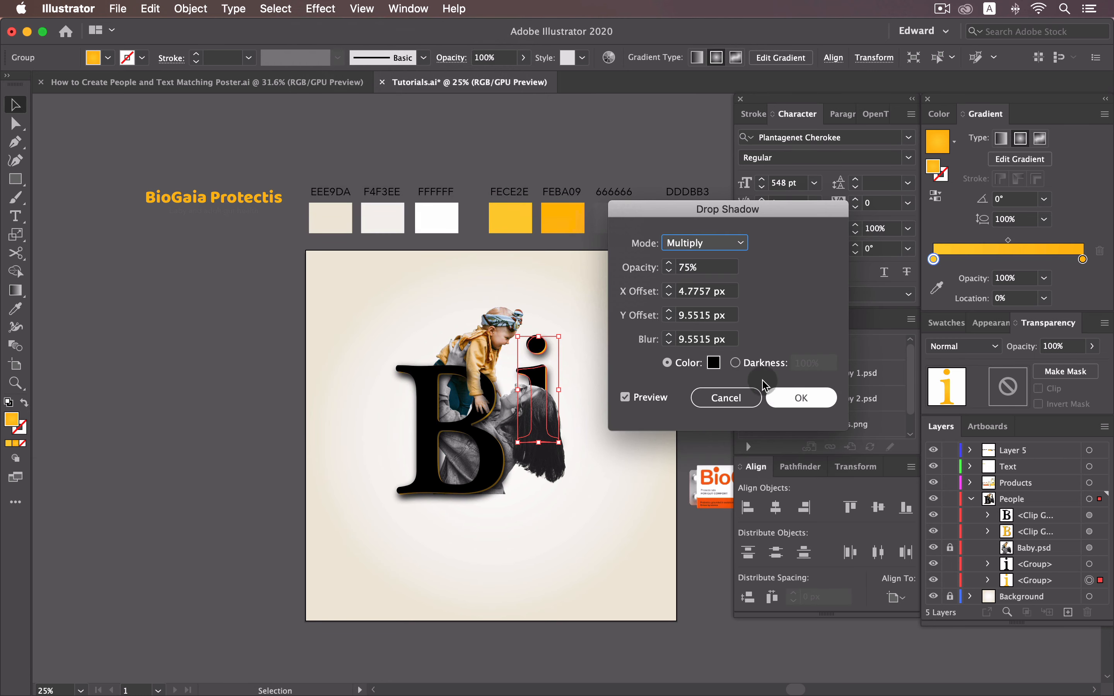
{"action": "left_click", "coordinate": [668, 319]}
{"action": "left_click", "coordinate": [668, 319]}
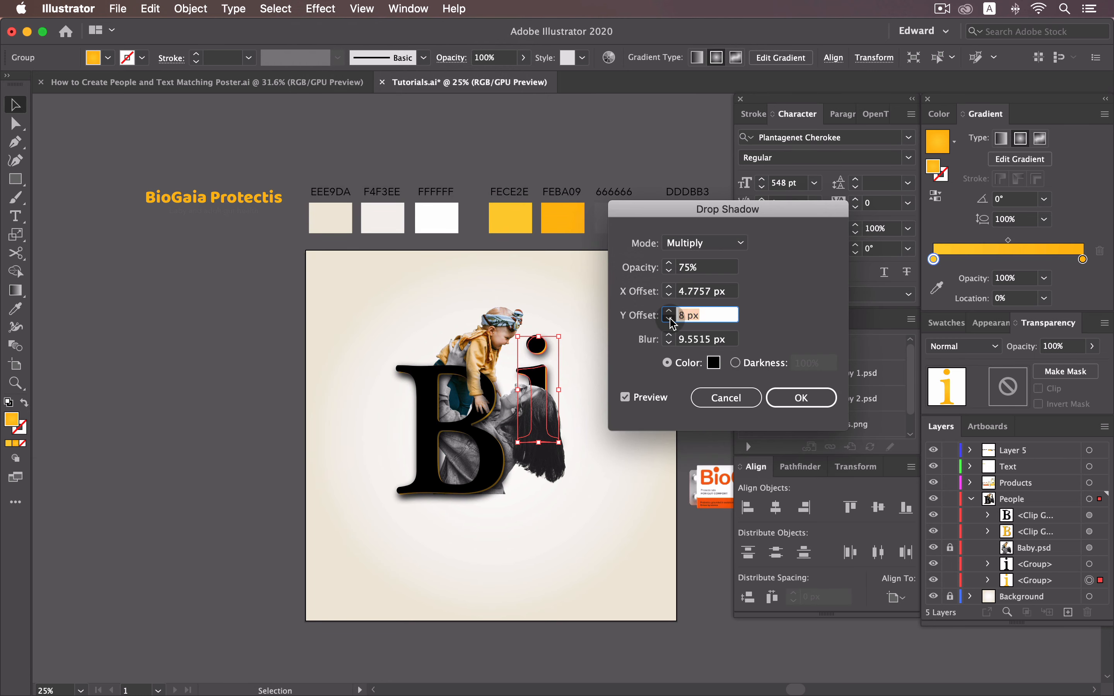
{"action": "left_click", "coordinate": [670, 297]}
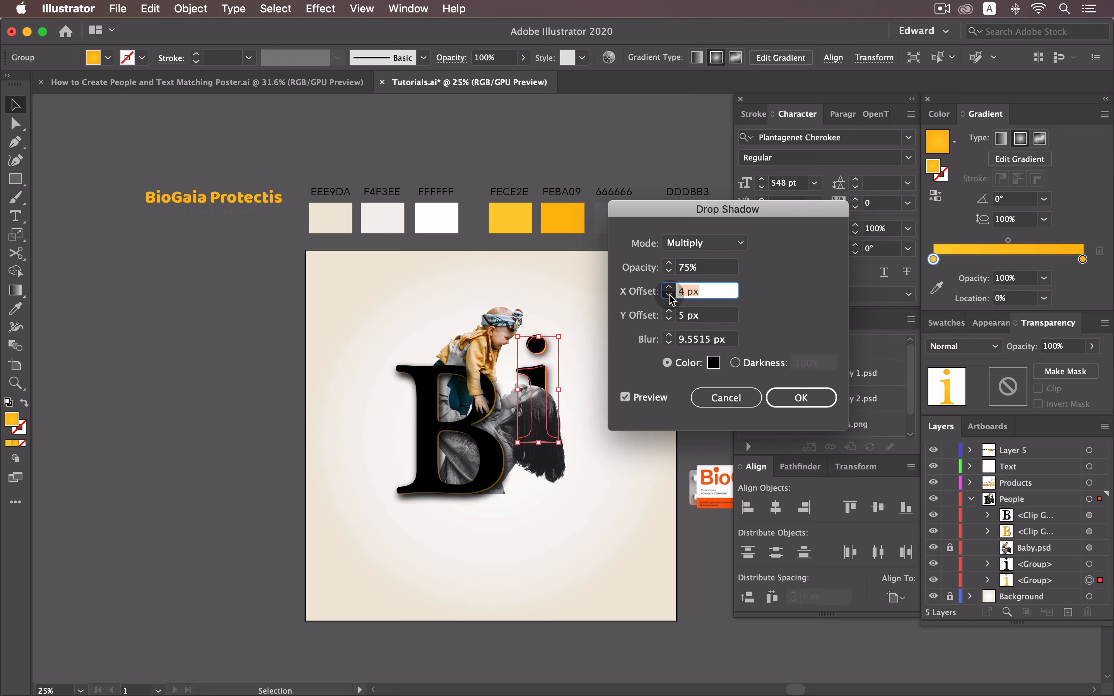
{"action": "left_click", "coordinate": [670, 343]}
{"action": "left_click", "coordinate": [801, 397]}
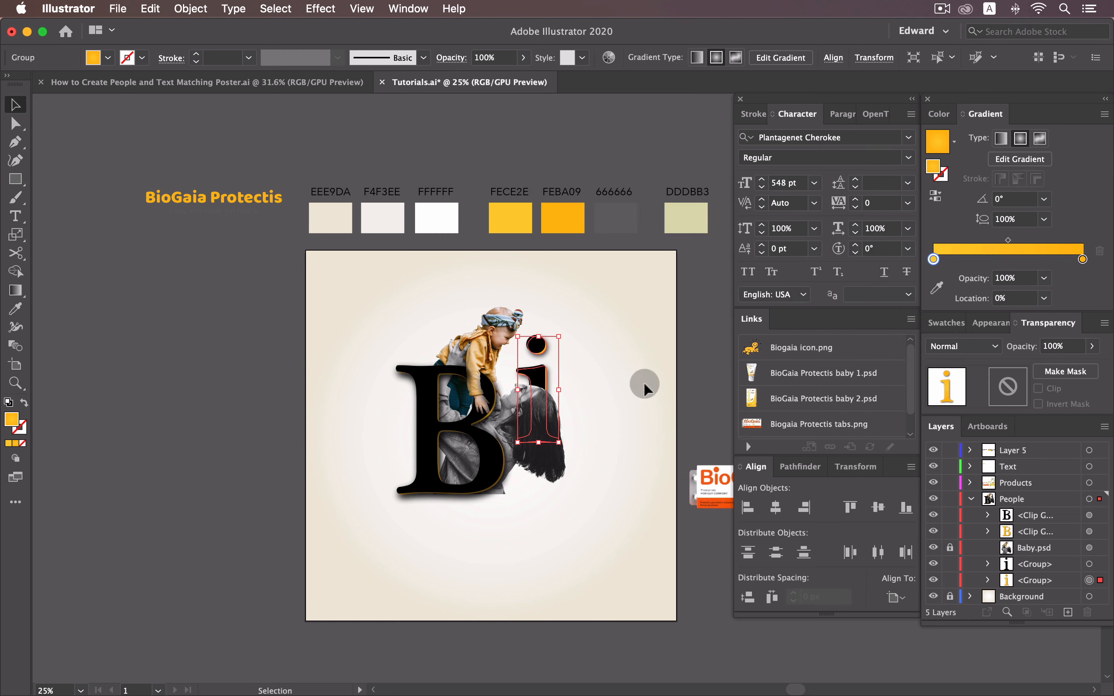
{"action": "left_click", "coordinate": [650, 368]}
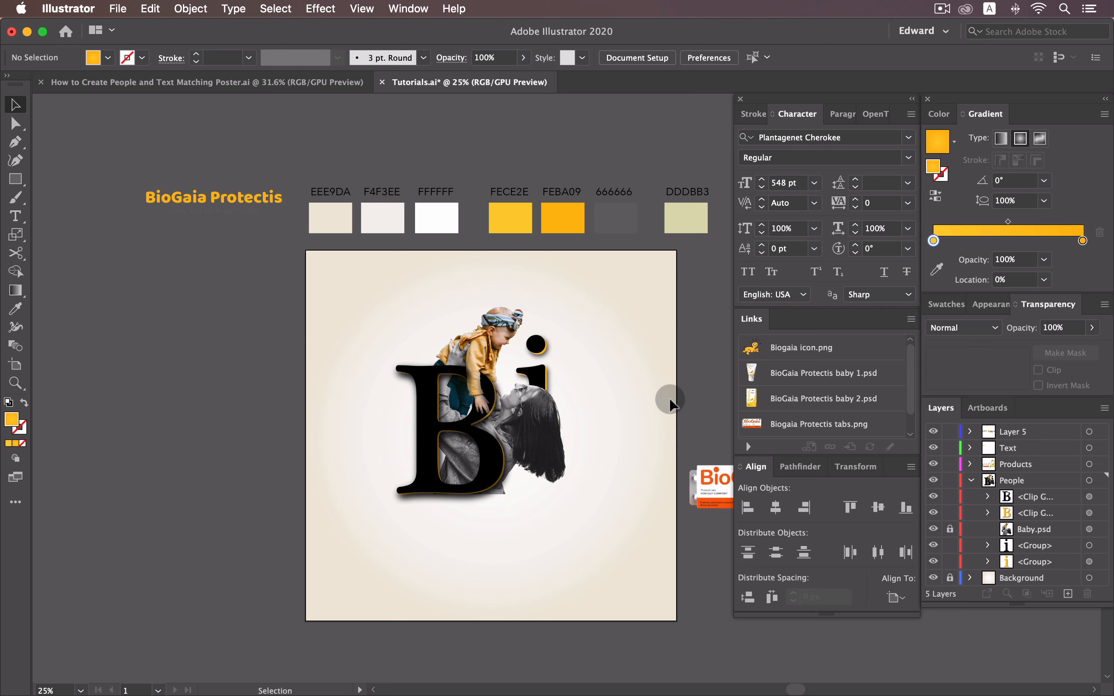
- Move the BioGaia product images and the mascot icon together onto the poster, in front of the lower part of the B
{"action": "left_click_drag", "start_coordinate": [633, 391], "coordinate": [562, 380]}
{"action": "left_click", "coordinate": [691, 472]}
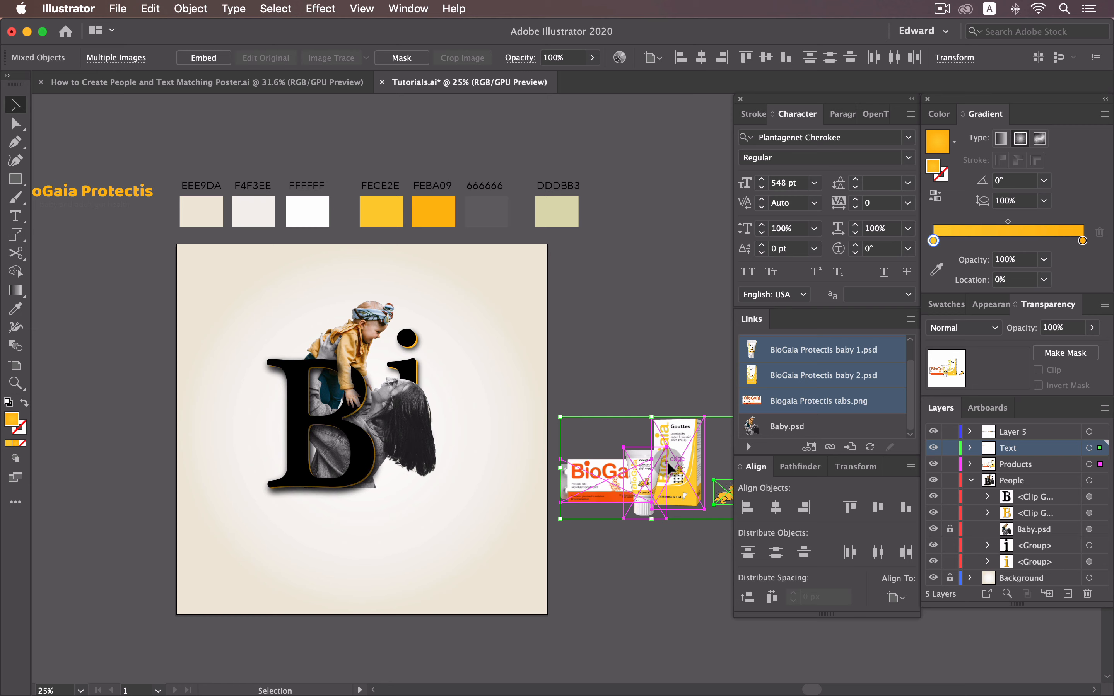
{"action": "left_click_drag", "start_coordinate": [666, 461], "coordinate": [381, 470]}
{"action": "scroll", "coordinate": [593, 479], "scroll_direction": "left", "scroll_amount": 5}
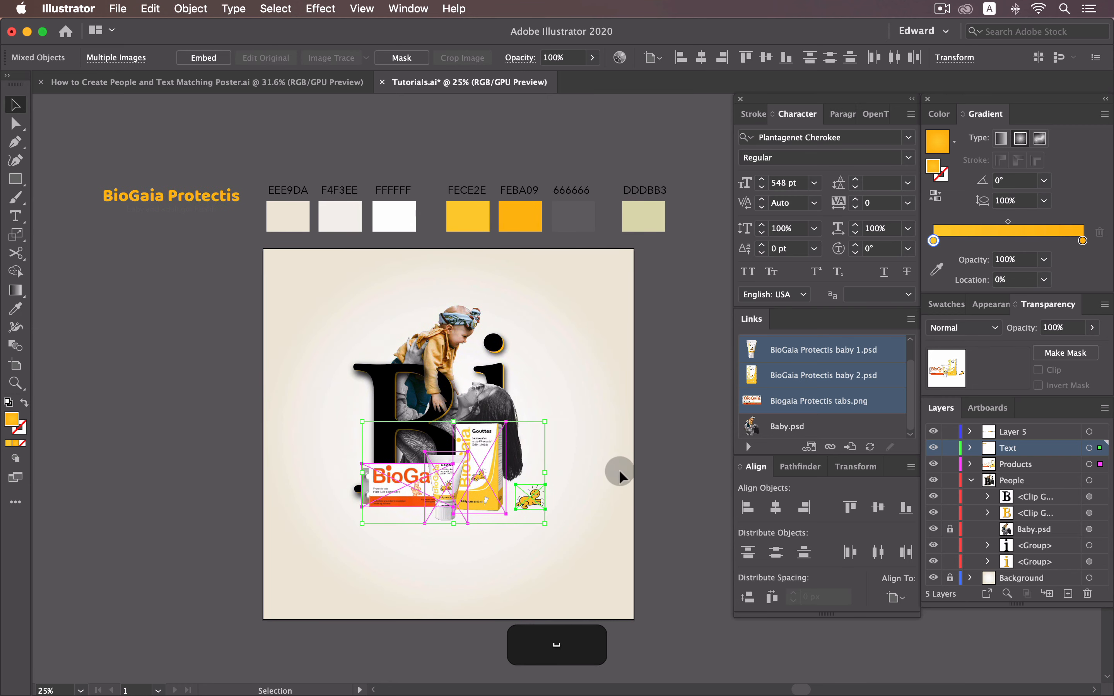
{"action": "left_click", "coordinate": [617, 470]}
- Collapse and lock the People layer
{"action": "left_click", "coordinate": [972, 480]}
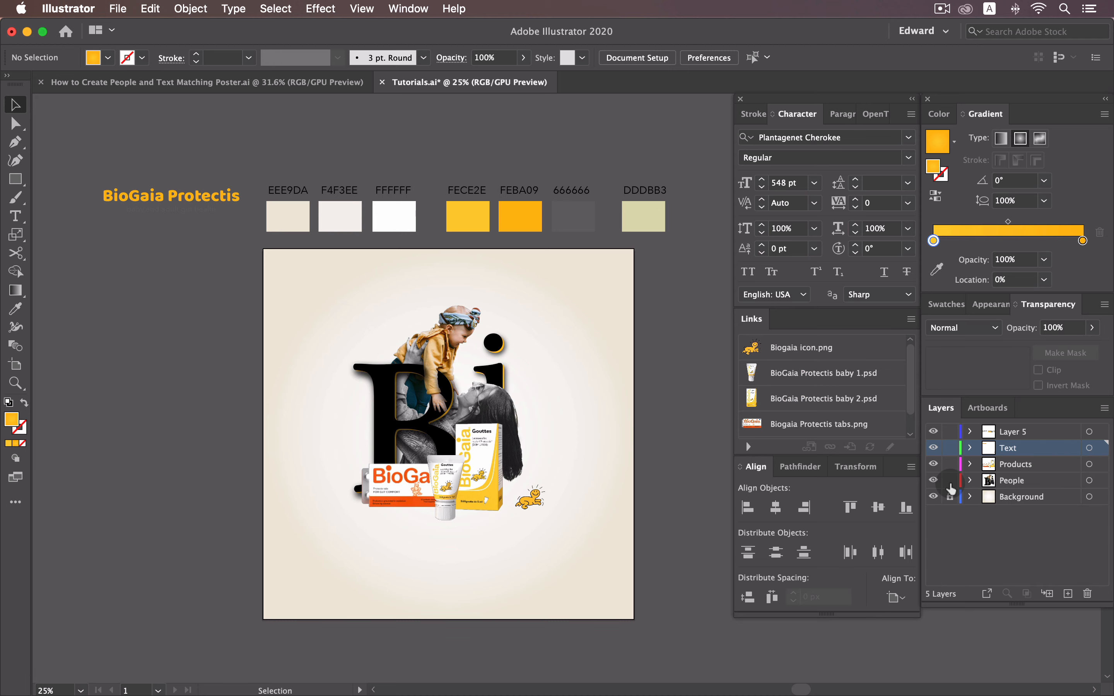
{"action": "left_click_drag", "start_coordinate": [951, 490], "coordinate": [949, 480]}
{"action": "scroll", "coordinate": [589, 479], "scroll_direction": "down", "scroll_amount": 3}
{"action": "scroll", "coordinate": [589, 479], "scroll_direction": "left", "scroll_amount": 2}
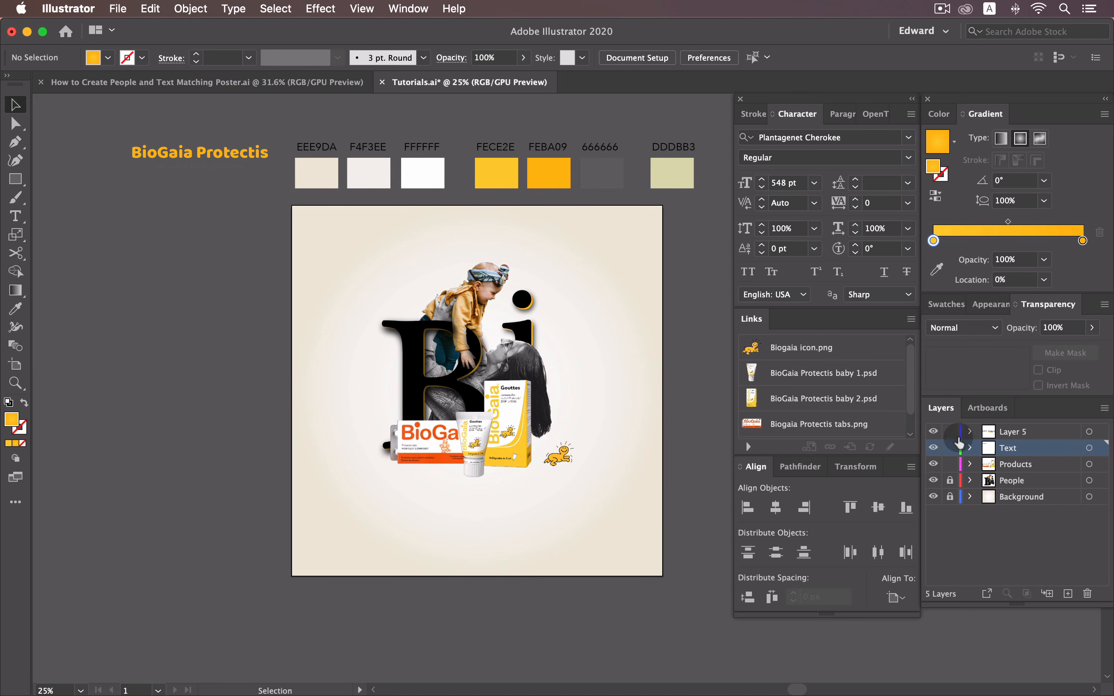
- Draw a thin, wide ellipse in the Products layer across the base of the products and fill it with a linear white-to-black gradient
{"action": "left_click", "coordinate": [1018, 464]}
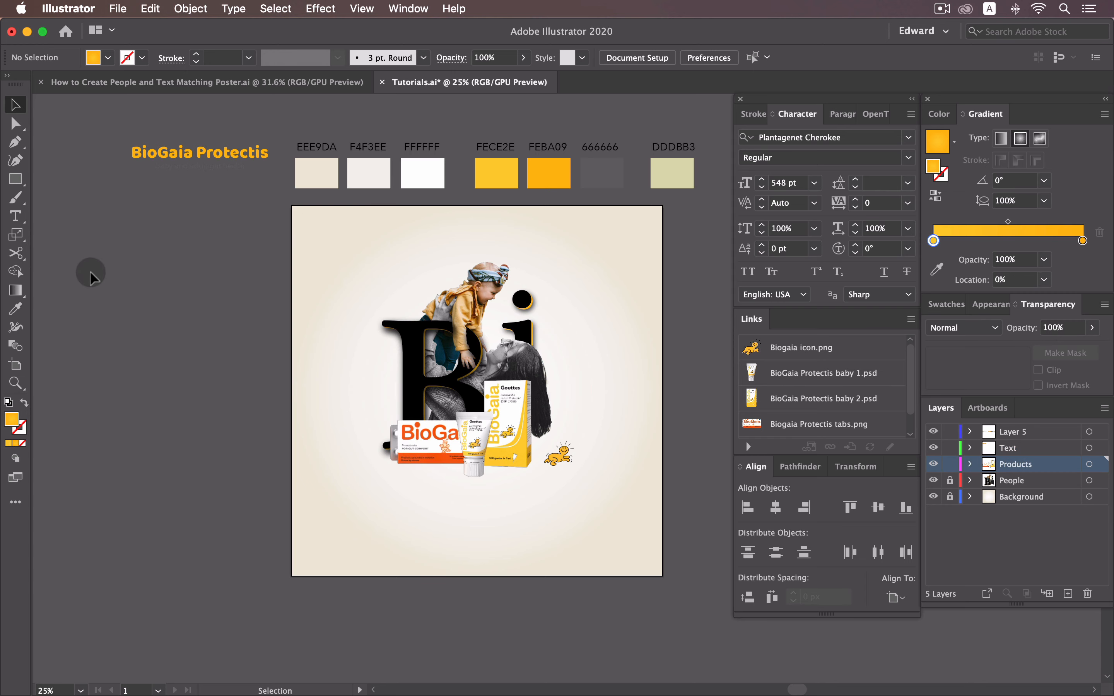
{"action": "left_click_drag", "start_coordinate": [15, 181], "coordinate": [88, 199]}
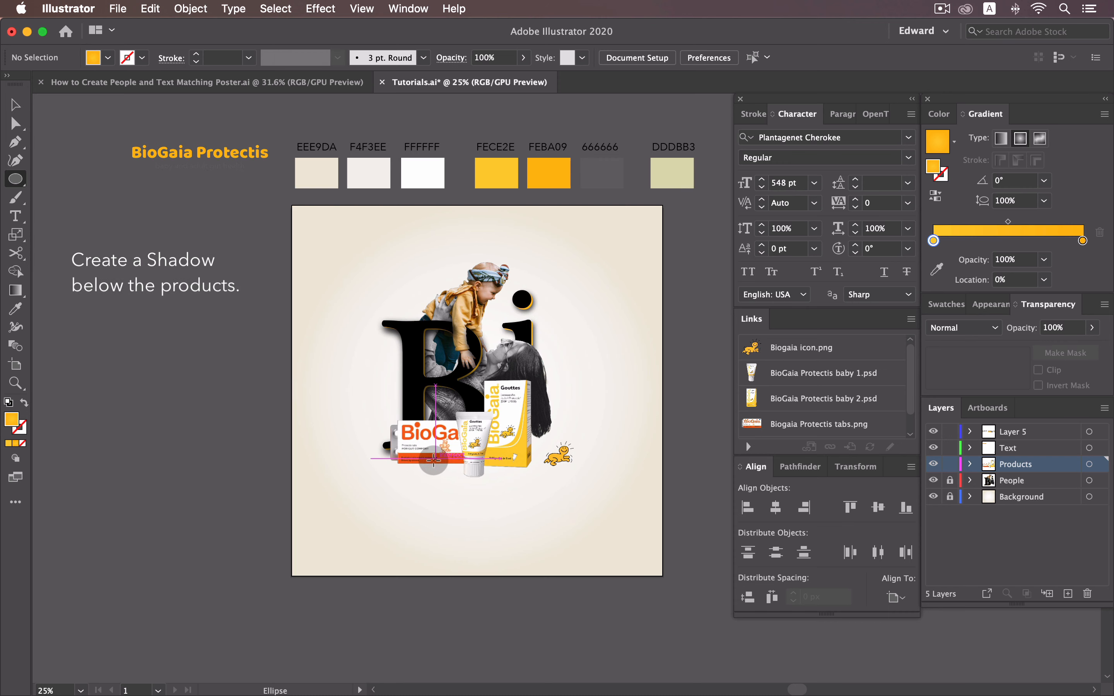
{"action": "left_click_drag", "start_coordinate": [451, 464], "coordinate": [503, 470]}
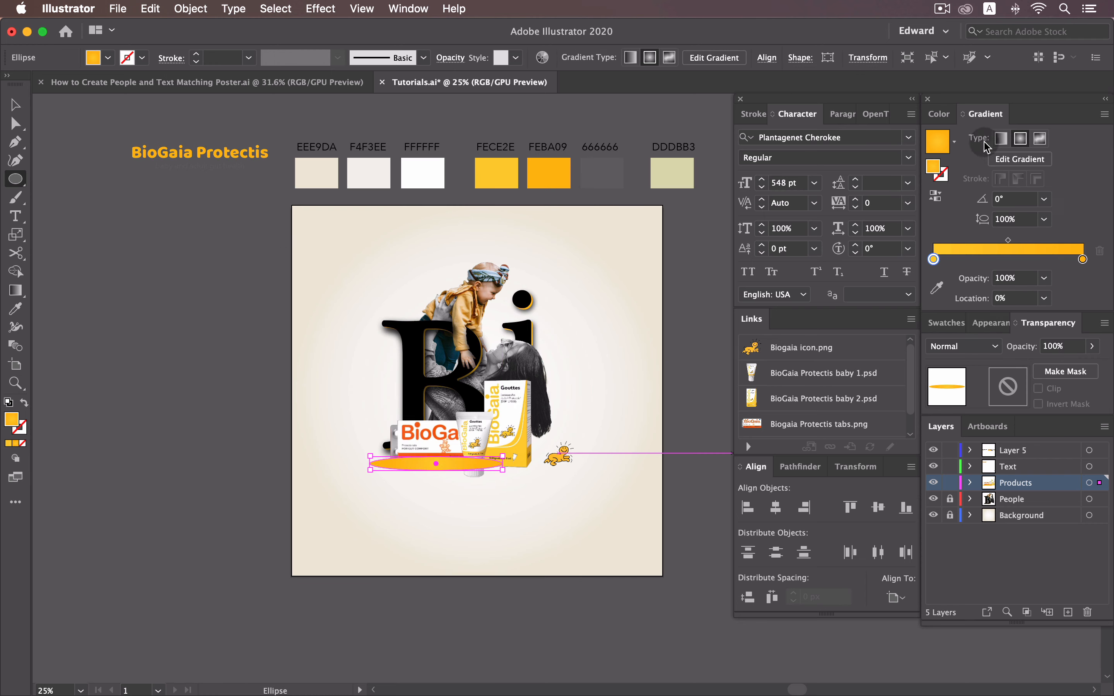
{"action": "left_click", "coordinate": [953, 141]}
{"action": "left_click", "coordinate": [876, 183]}
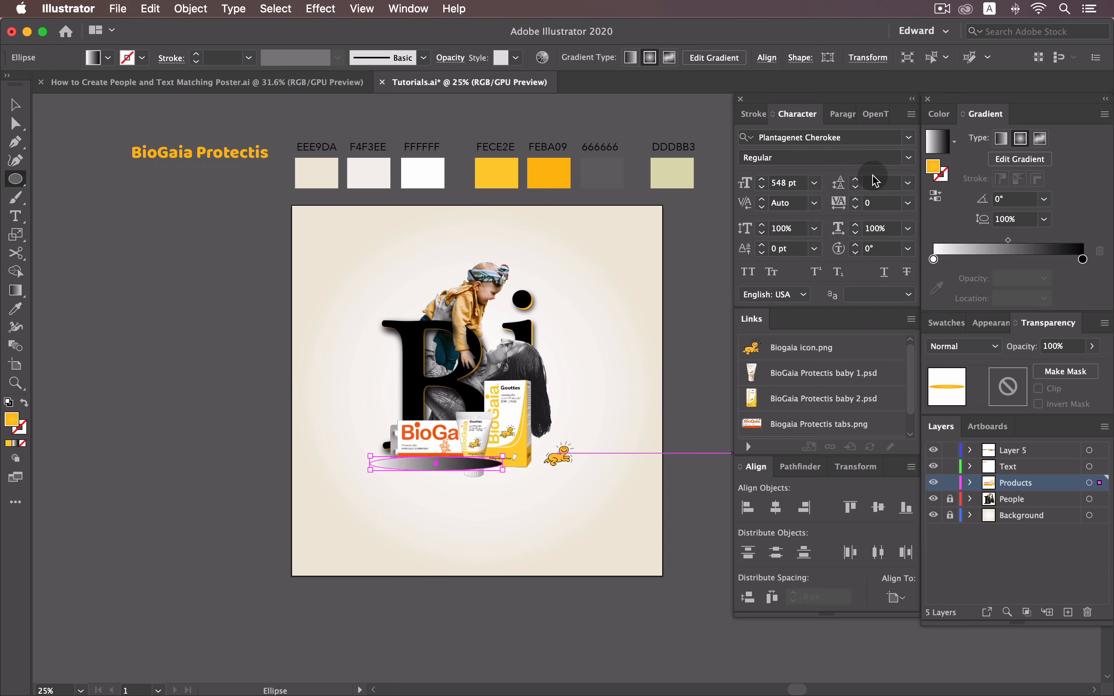
{"action": "left_click", "coordinate": [1083, 261]}
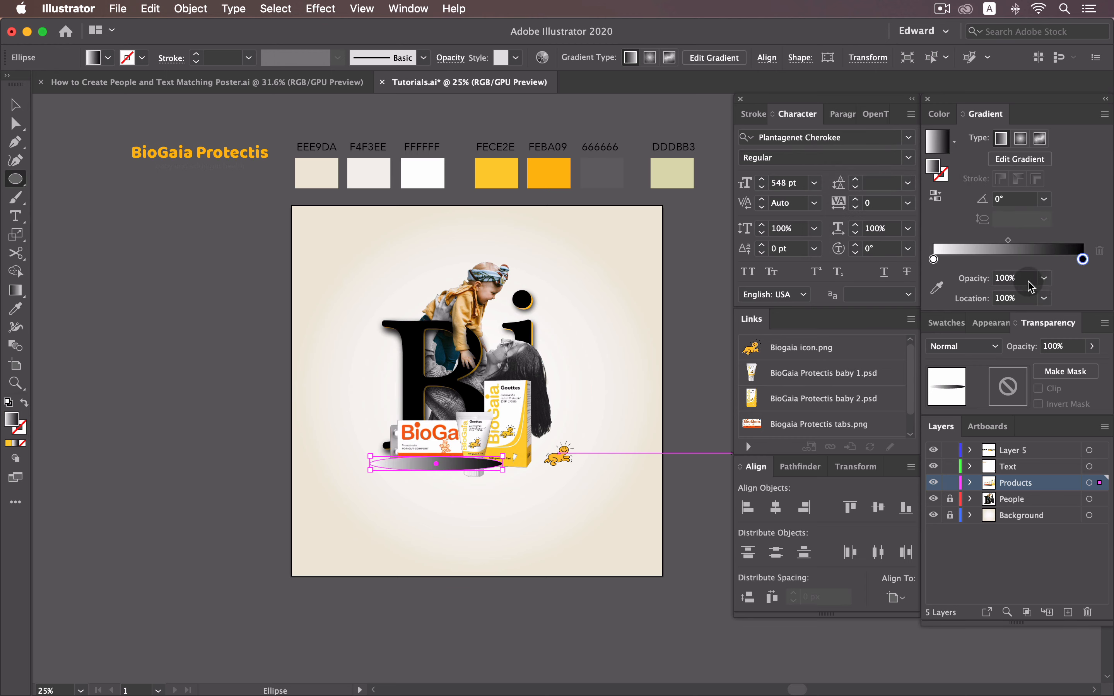
- Set the opacity of the ellipse gradient's white stop to 0%
{"action": "left_click", "coordinate": [933, 260]}
{"action": "left_click", "coordinate": [1029, 279]}
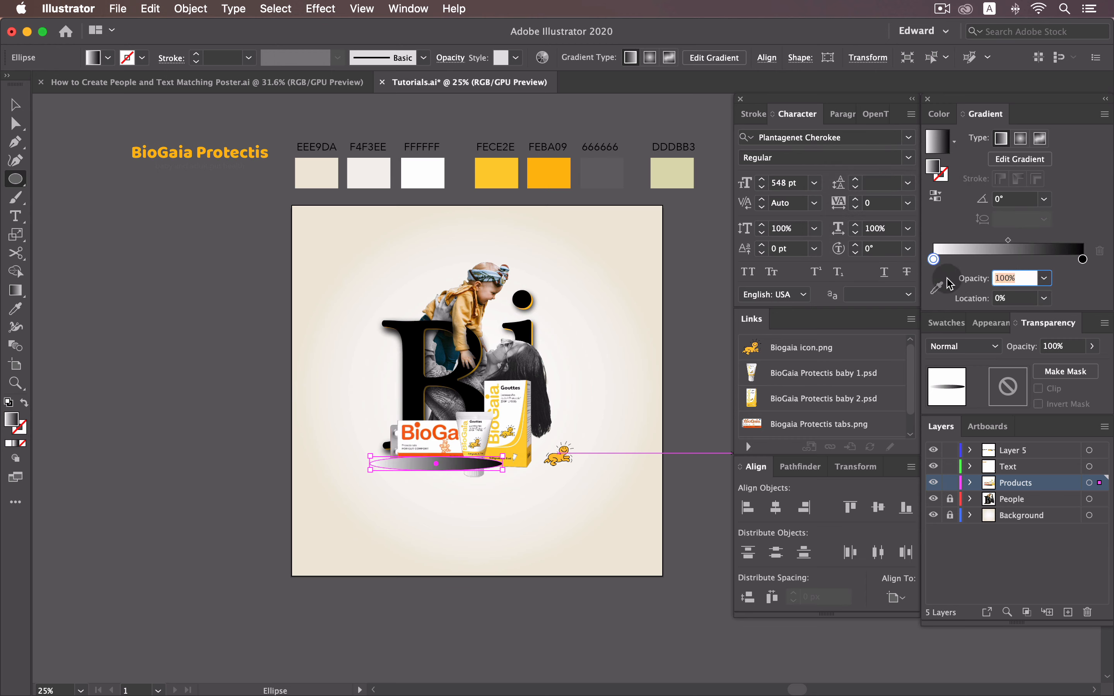
{"action": "type", "text": "0"}
{"action": "key", "text": "Return"}
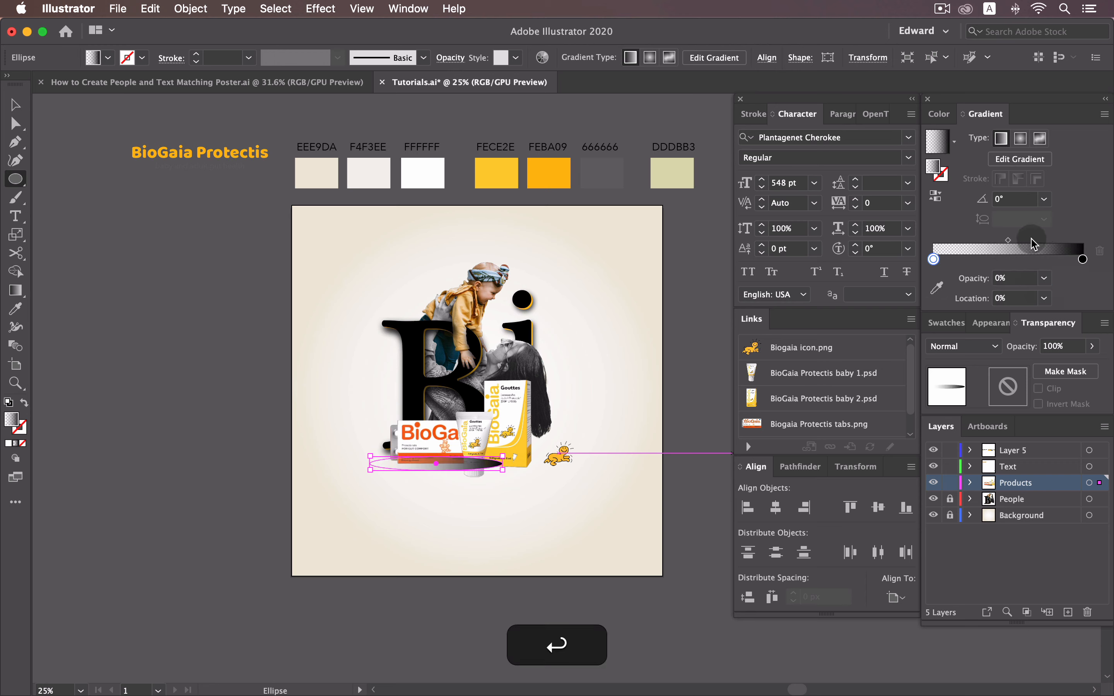
- Shift the ellipse gradient's midpoint to about 68% and convert it to a reversed radial gradient with black at the centre
{"action": "left_click_drag", "start_coordinate": [1009, 241], "coordinate": [1035, 241]}
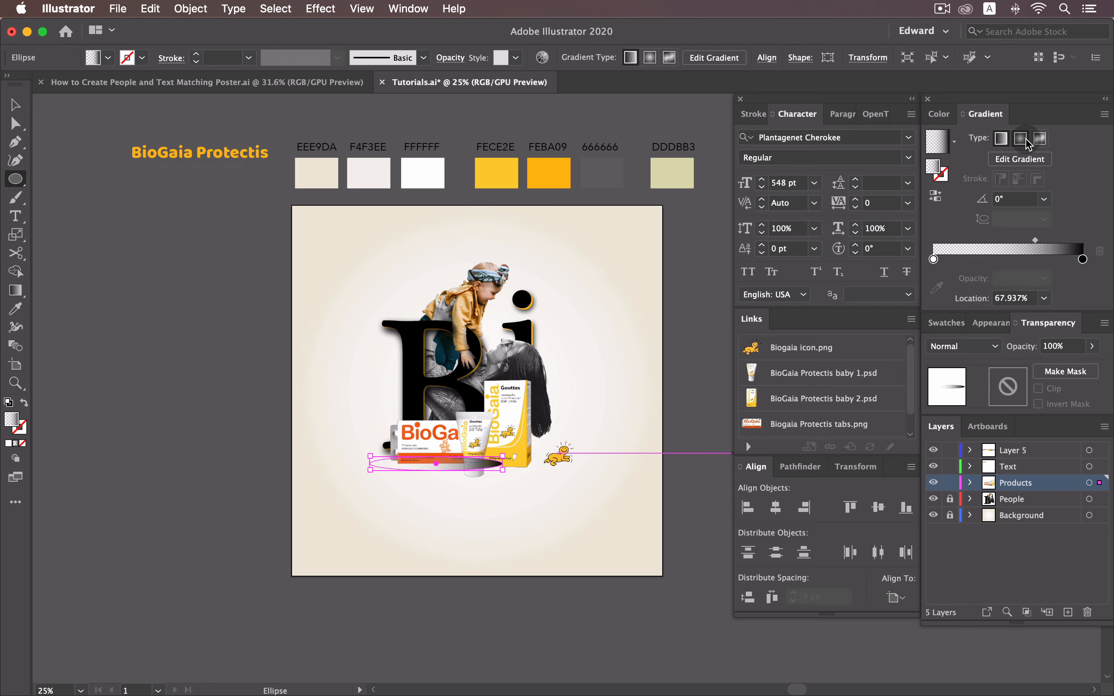
{"action": "left_click", "coordinate": [1021, 138]}
{"action": "left_click", "coordinate": [935, 195]}
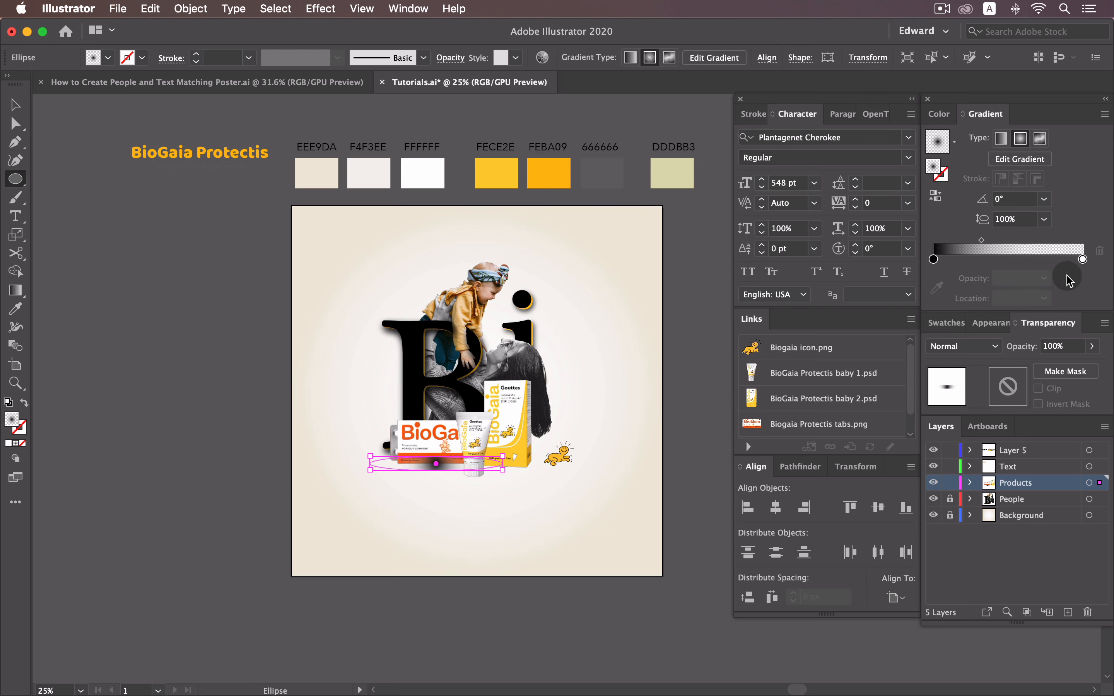
- Extend the radial gradient to the ellipse's outer edge and flatten it to an aspect ratio of about 9.24%
{"action": "key", "text": "z"}
{"action": "left_click_drag", "start_coordinate": [438, 465], "coordinate": [563, 496]}
{"action": "left_click", "coordinate": [15, 290]}
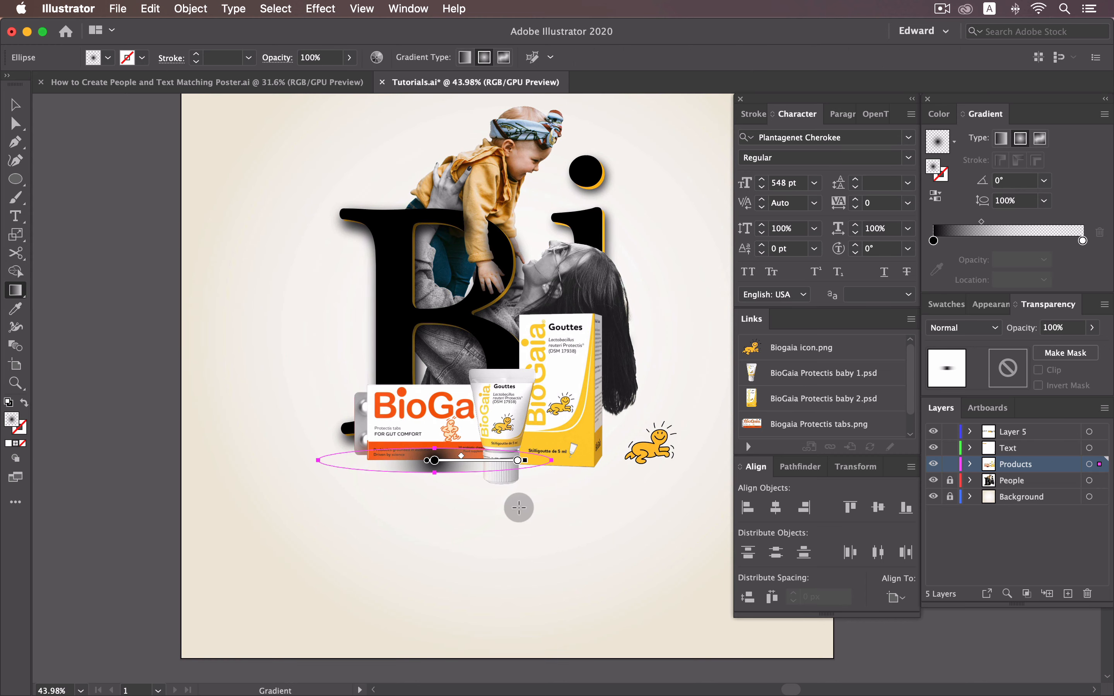
{"action": "left_click_drag", "start_coordinate": [525, 460], "coordinate": [543, 460]}
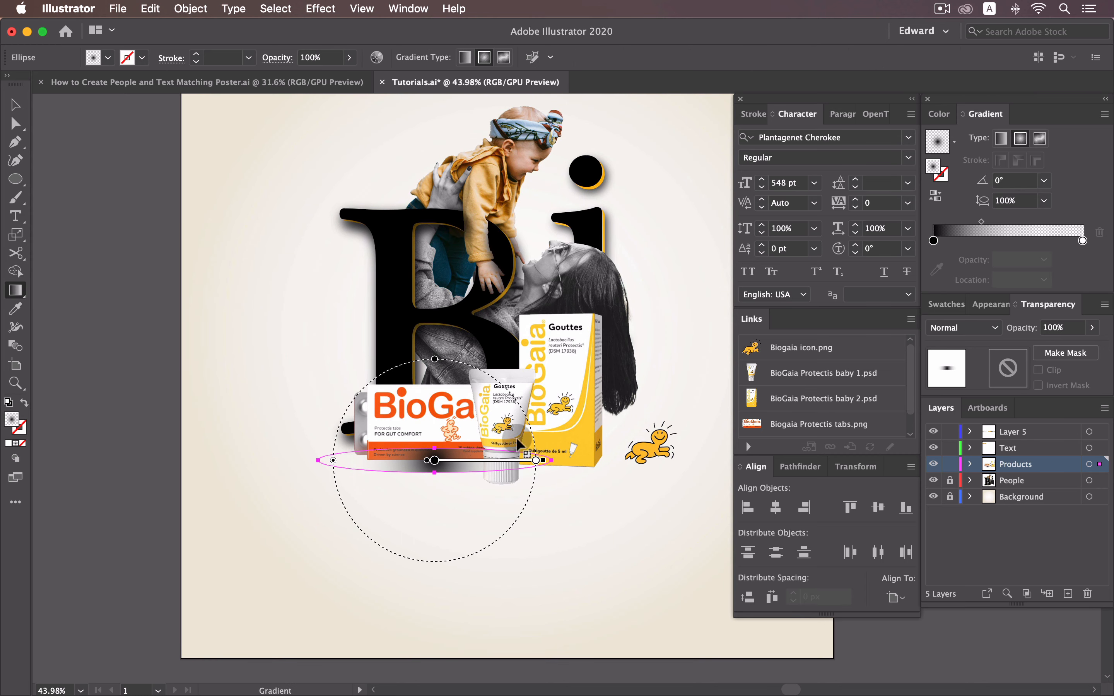
{"action": "left_click_drag", "start_coordinate": [433, 358], "coordinate": [443, 455]}
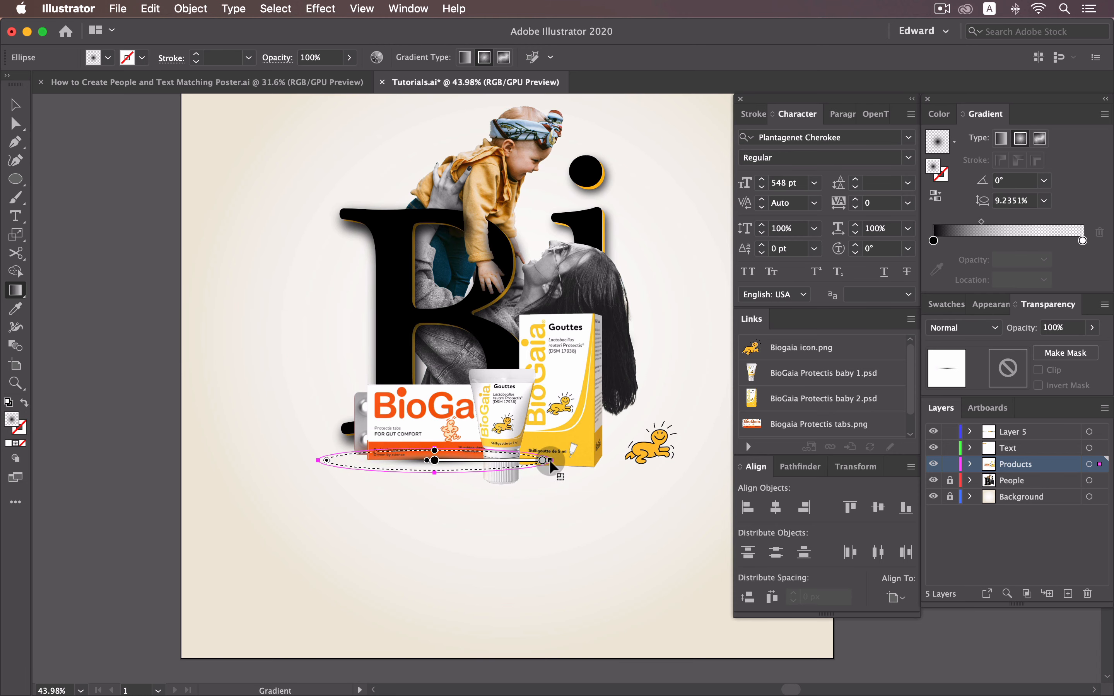
- Set the shadow ellipse's blending mode to Multiply
{"action": "key", "text": "v"}
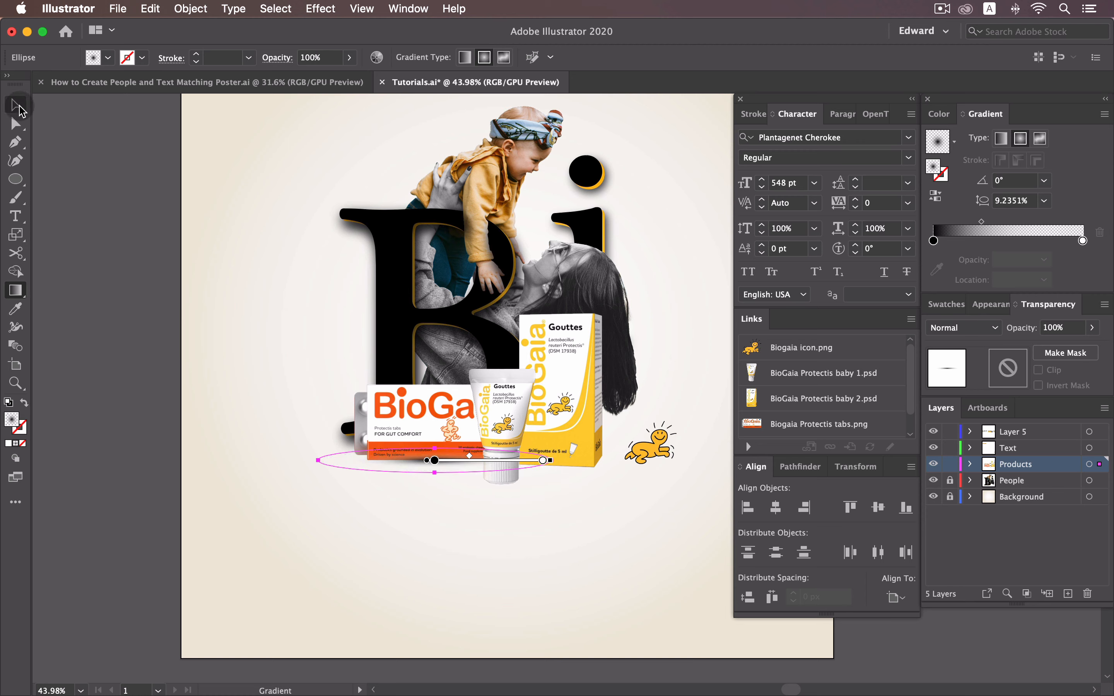
{"action": "left_click", "coordinate": [985, 346]}
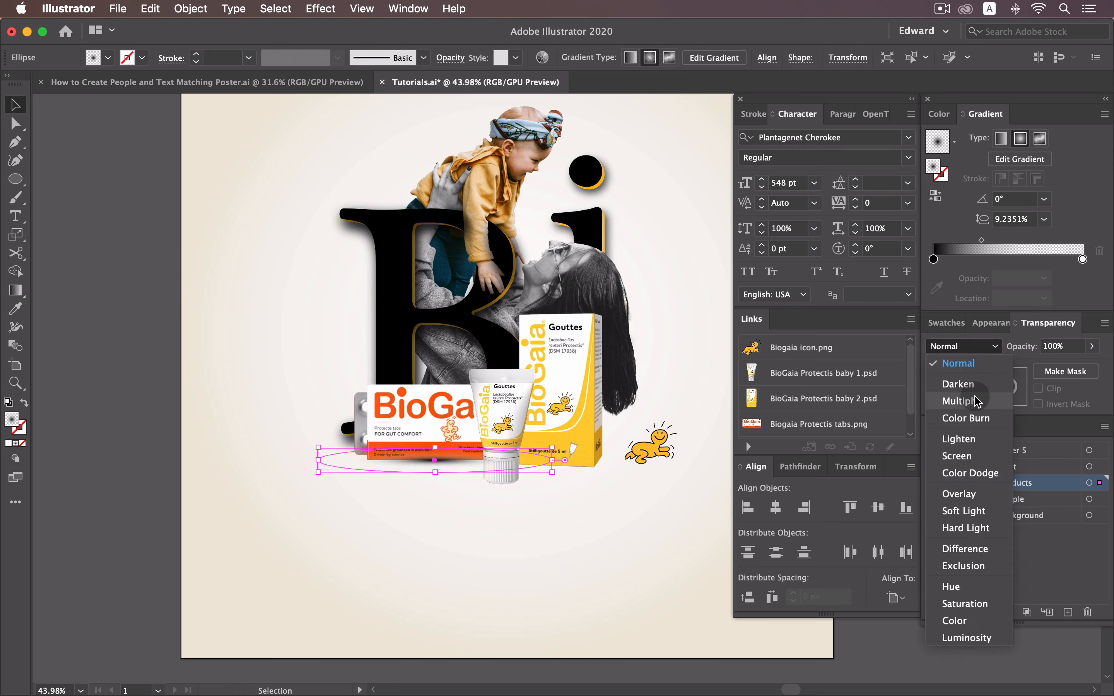
{"action": "left_click", "coordinate": [969, 399]}
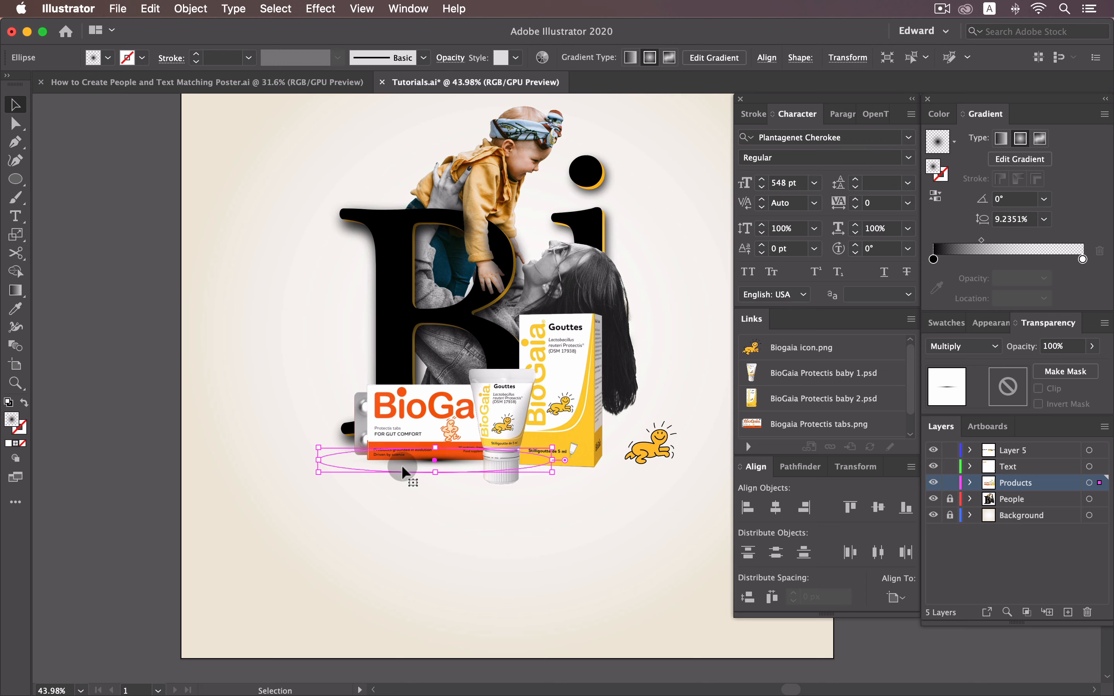
- Stack the shadow ellipse beneath the locked product images in the Products layer and enlarge it slightly
{"action": "left_click", "coordinate": [970, 484]}
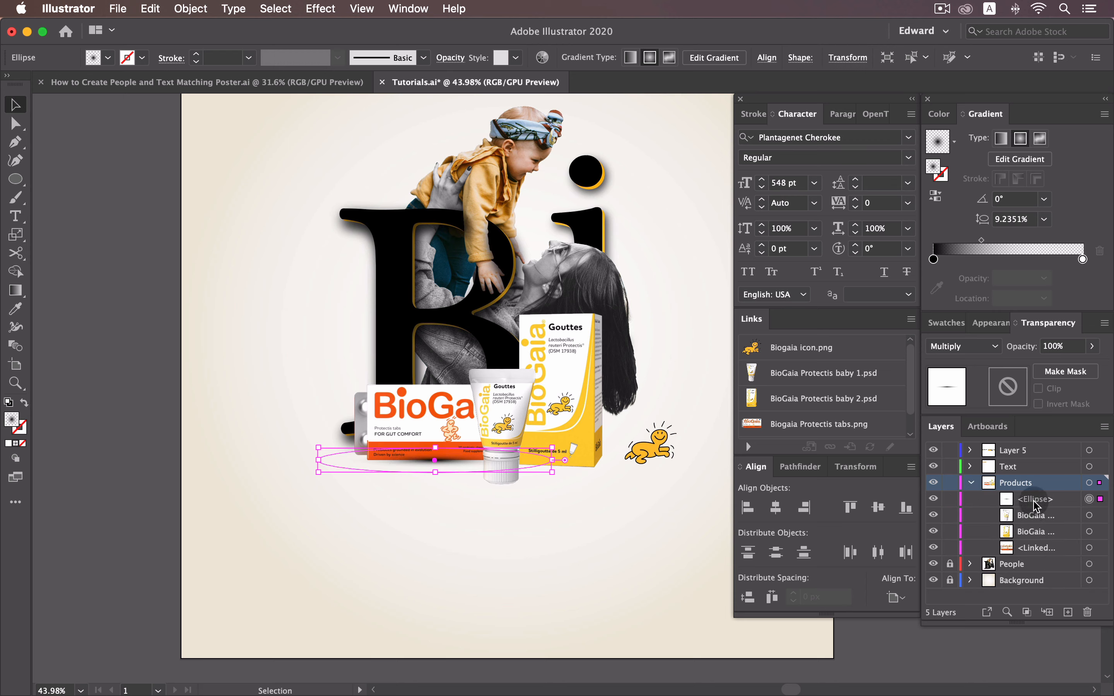
{"action": "left_click_drag", "start_coordinate": [1035, 506], "coordinate": [1044, 558]}
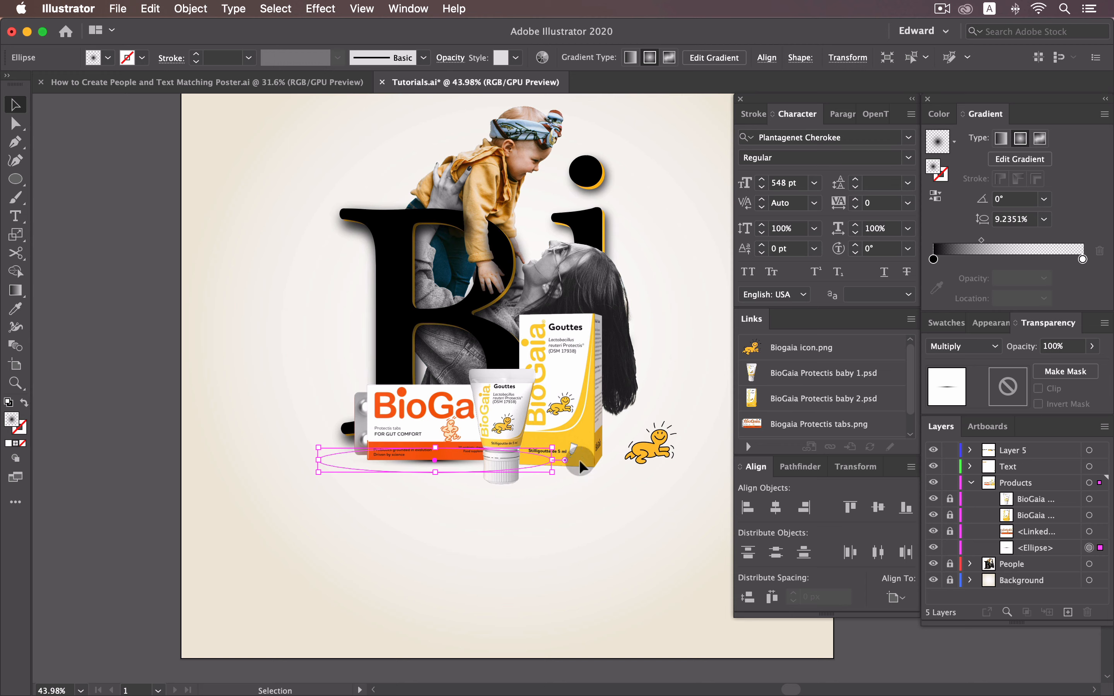
{"action": "left_click_drag", "start_coordinate": [552, 460], "coordinate": [567, 462]}
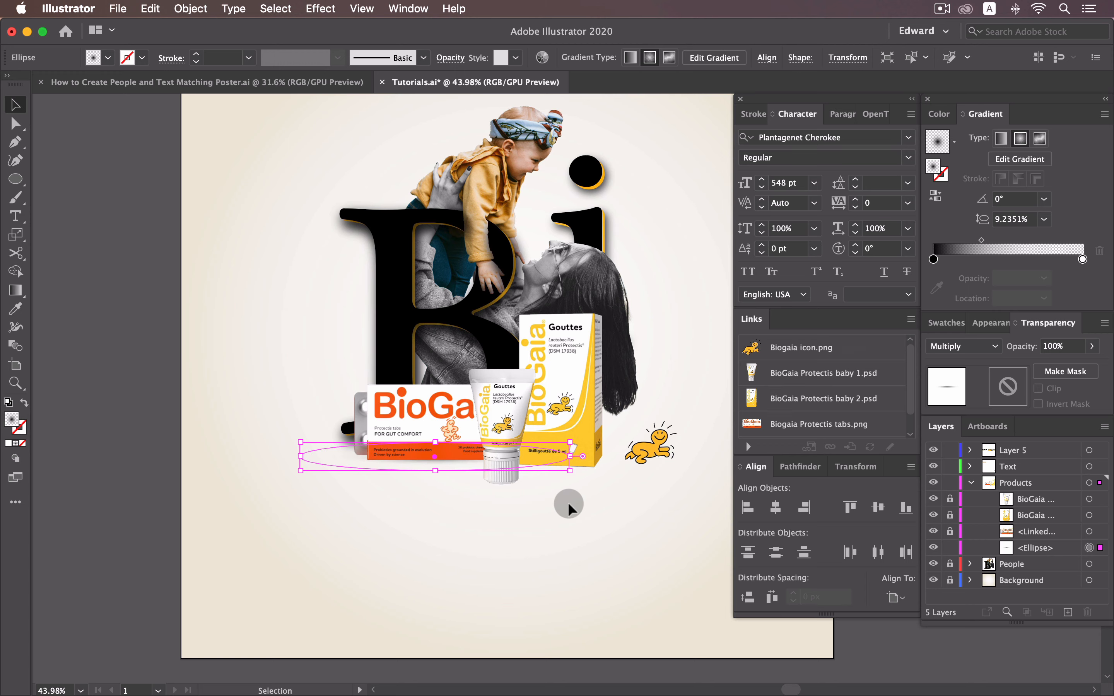
{"action": "key", "text": "Down"}
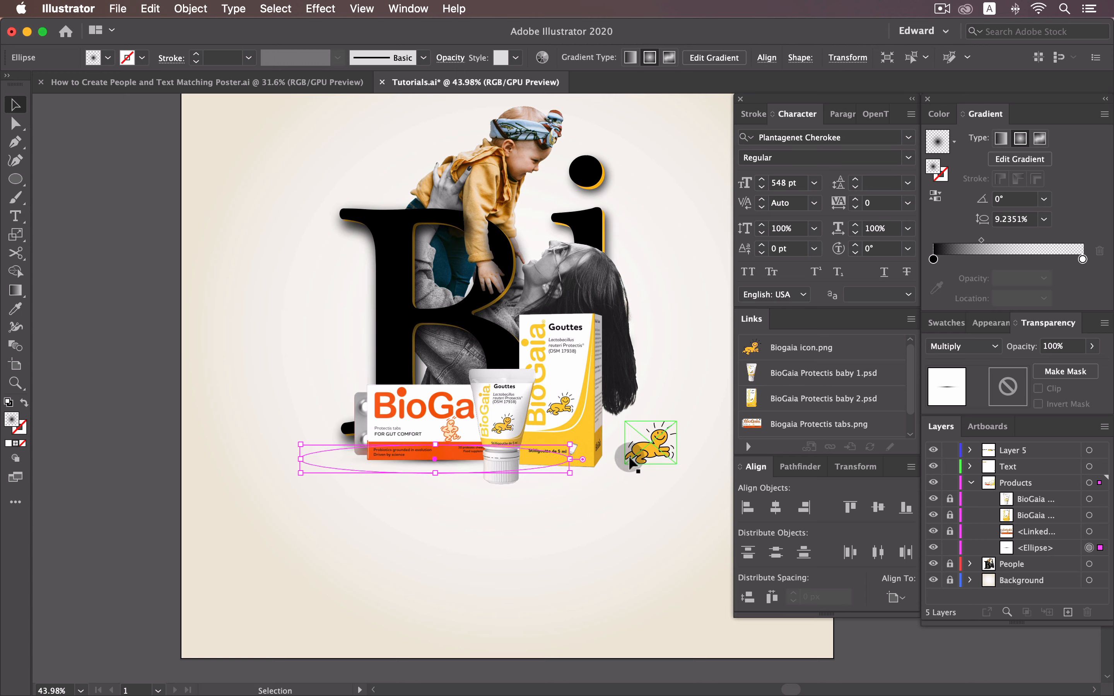
- Soften the shadow gradient with a dark grey centre stop and nudge the ellipse into place under the orange box
{"action": "left_click_drag", "start_coordinate": [980, 238], "coordinate": [988, 239]}
{"action": "left_click", "coordinate": [947, 324]}
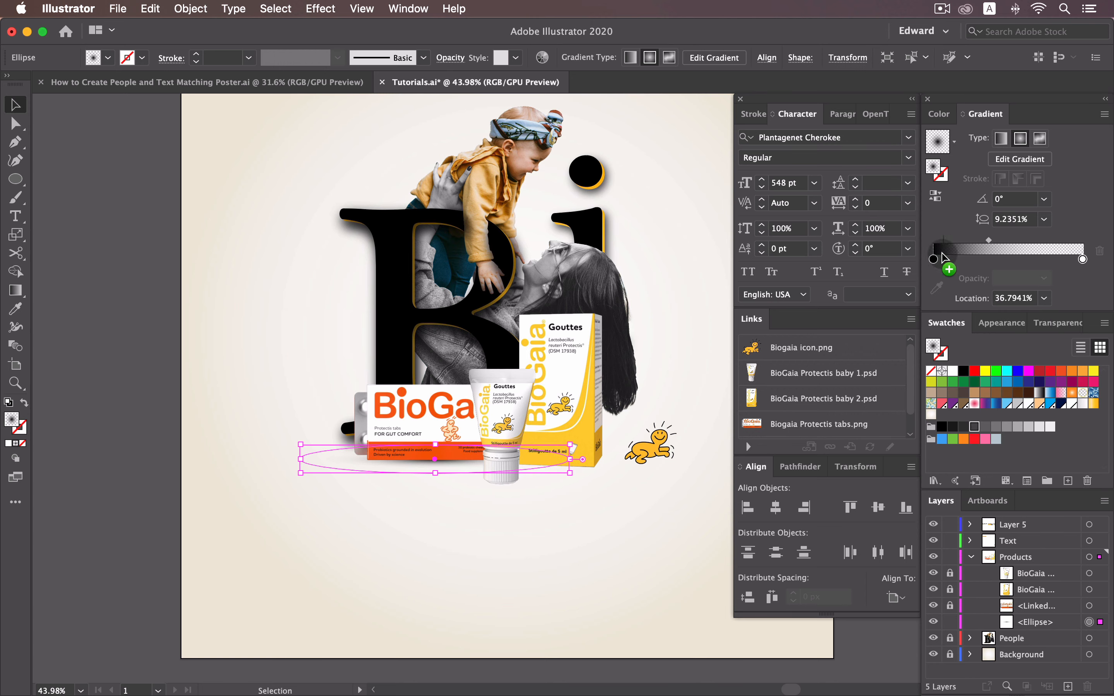
{"action": "left_click_drag", "start_coordinate": [933, 259], "coordinate": [946, 262]}
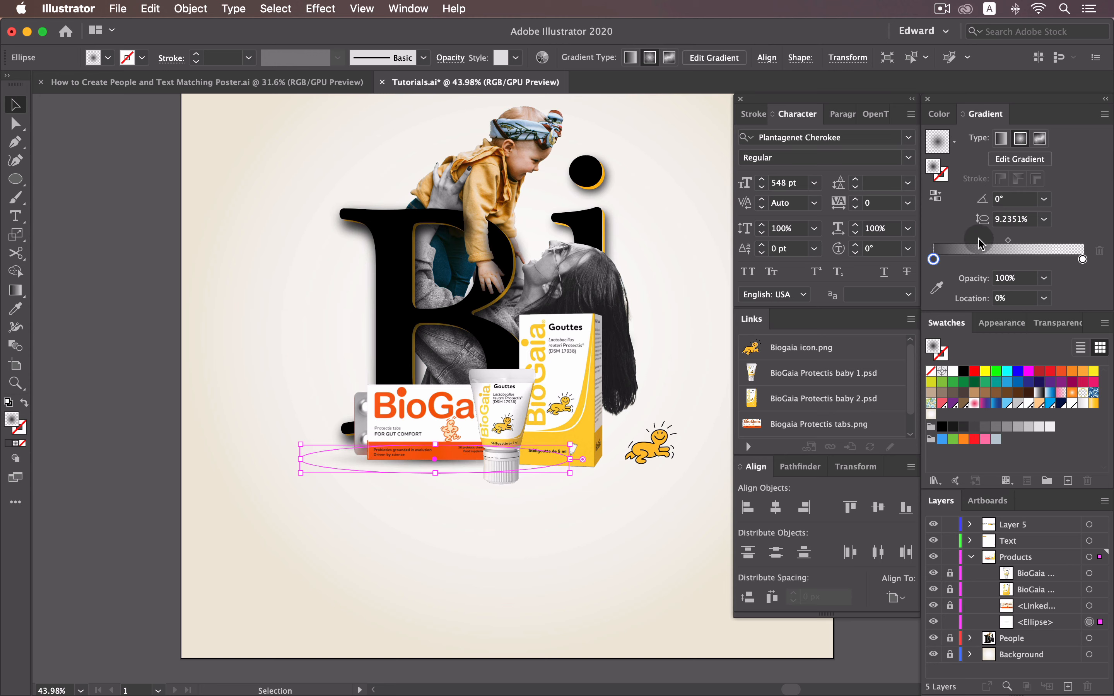
{"action": "left_click", "coordinate": [488, 536]}
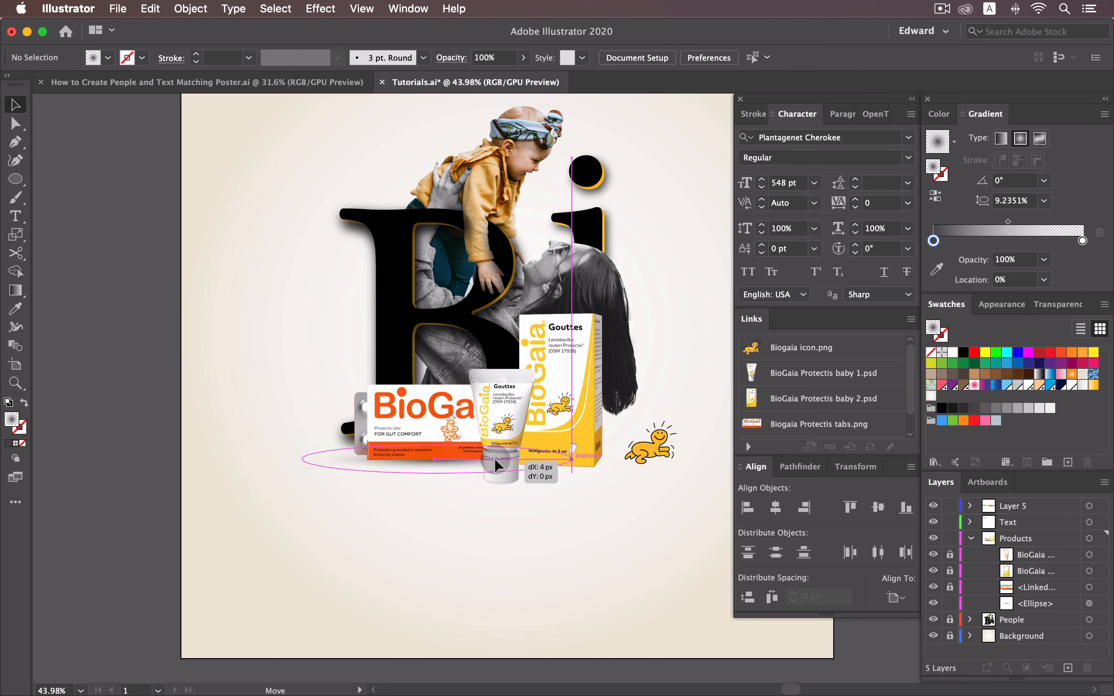
{"action": "left_click", "coordinate": [494, 459]}
{"action": "key", "text": "Up"}
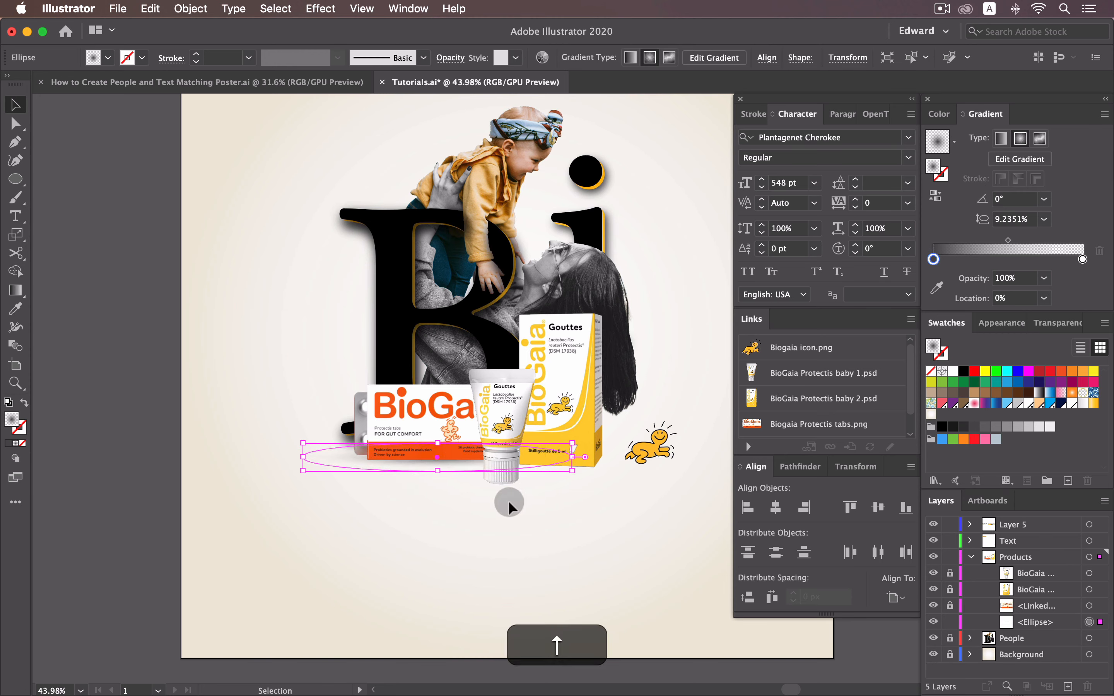
- Duplicate the shadow ellipse for the yellow box and place a smaller copy below the tube
{"action": "left_click", "coordinate": [509, 495]}
{"action": "left_click_drag", "start_coordinate": [489, 468], "coordinate": [571, 519]}
{"action": "key", "text": "Down"}
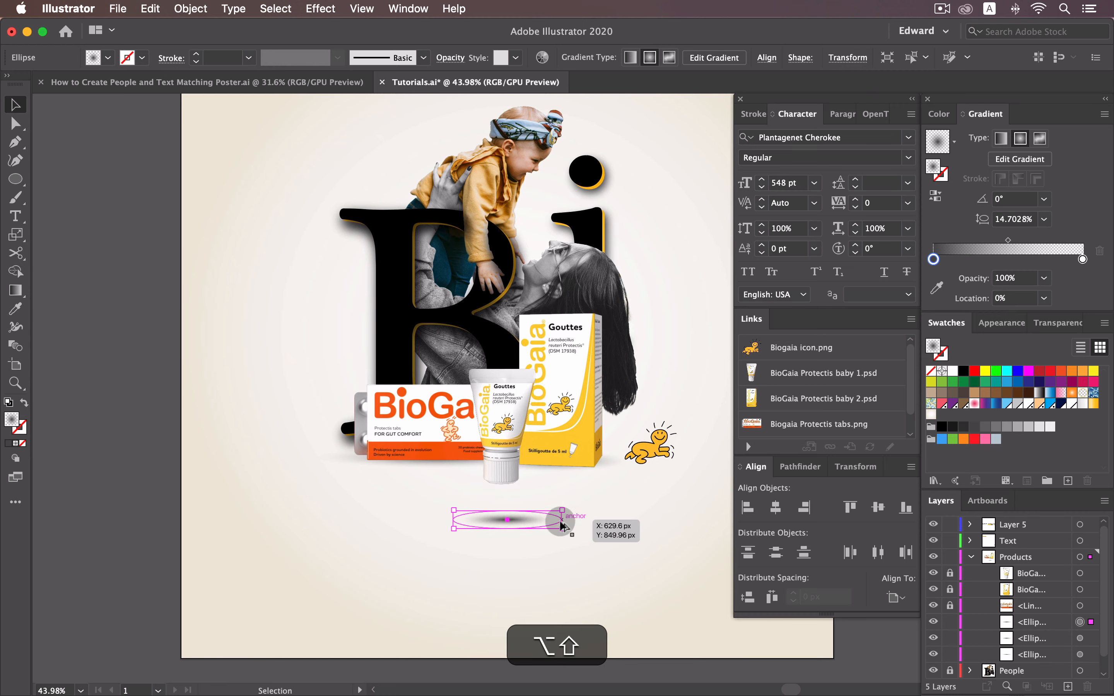
- Move the smaller shadow ellipse up to the base of the tube's cap and shrink it to fit around the cap
{"action": "key", "text": "z"}
{"action": "left_click_drag", "start_coordinate": [506, 486], "coordinate": [752, 570]}
{"action": "key", "text": "v"}
{"action": "left_click_drag", "start_coordinate": [613, 606], "coordinate": [608, 505]}
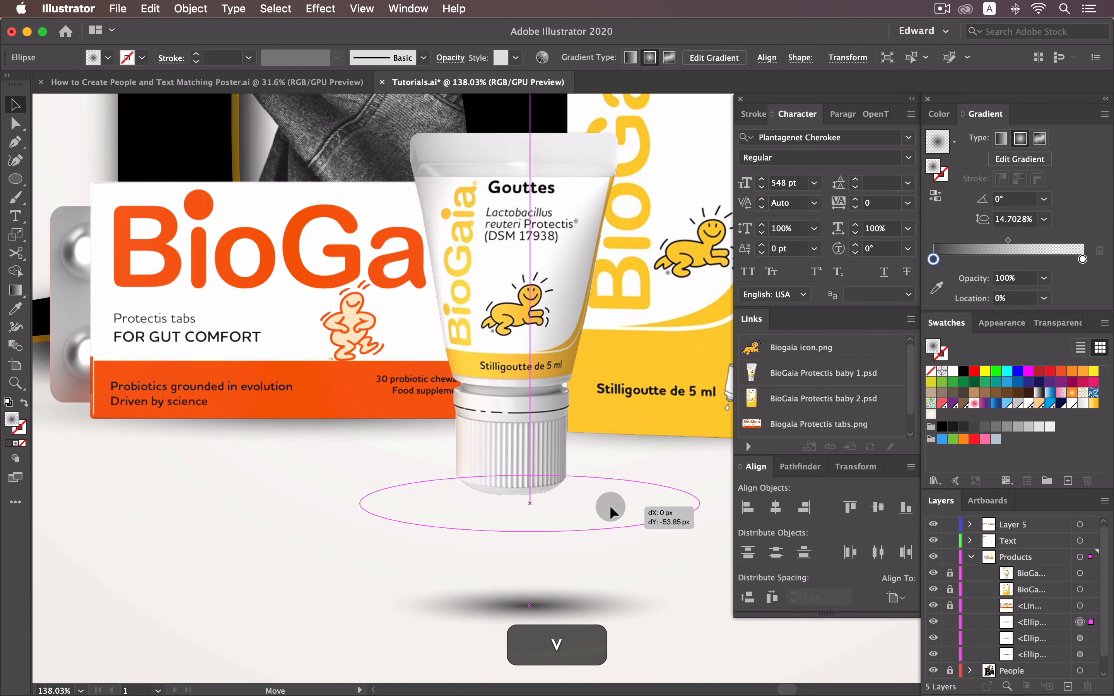
{"action": "left_click_drag", "start_coordinate": [700, 506], "coordinate": [601, 480]}
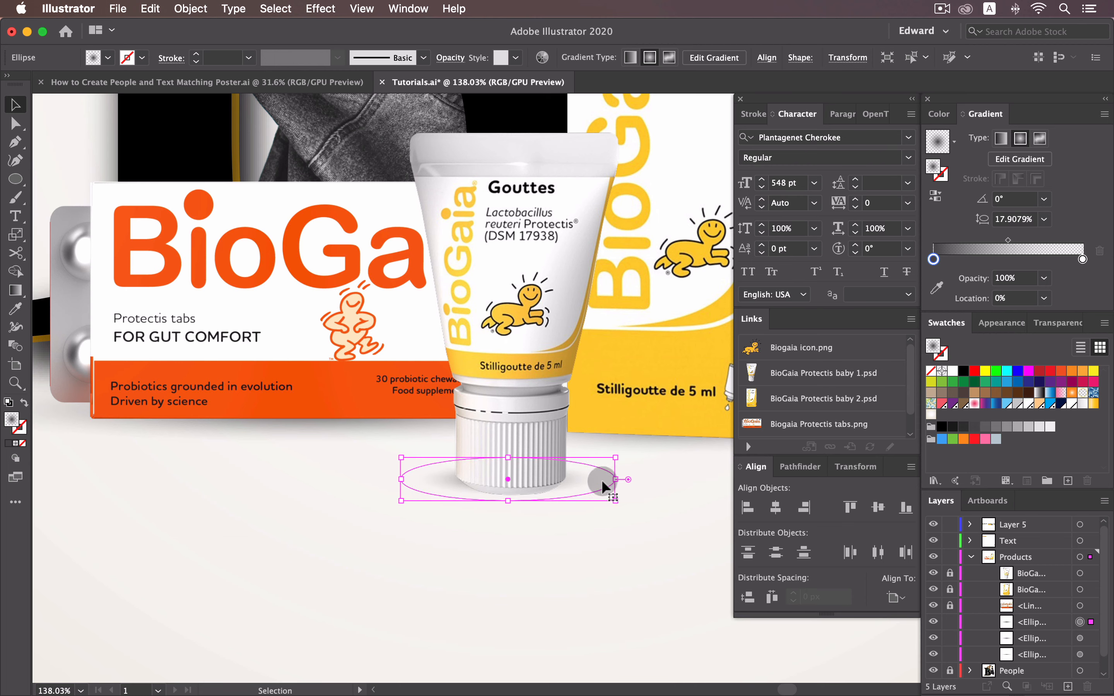
{"action": "key", "text": "Up"}
{"action": "key", "text": "Right"}
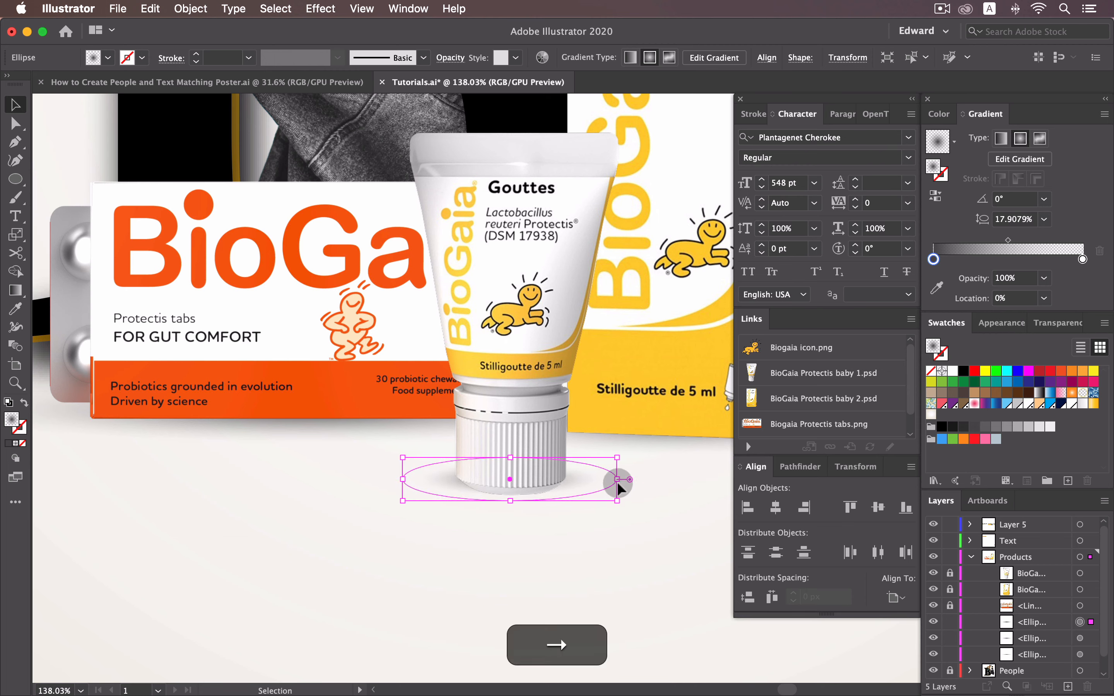
- Copy the tube's shadow ellipse to the mascot icon and position it beneath the mascot's body
{"action": "left_click_drag", "start_coordinate": [616, 477], "coordinate": [395, 517]}
{"action": "key", "text": "z"}
{"action": "key", "text": "v"}
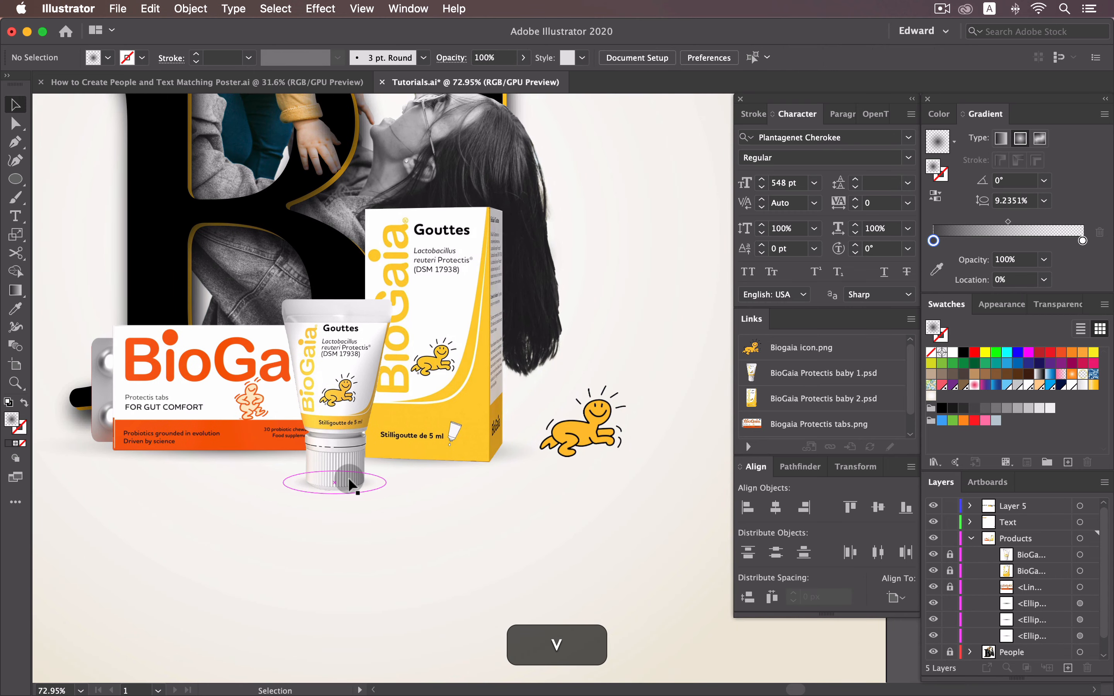
{"action": "left_click_drag", "start_coordinate": [350, 479], "coordinate": [636, 459]}
{"action": "key", "text": "z"}
{"action": "key", "text": "v"}
{"action": "key", "text": "Up"}
{"action": "key", "text": "Up"}
{"action": "key", "text": "Up"}
{"action": "key", "text": "Up"}
{"action": "key", "text": "Up"}
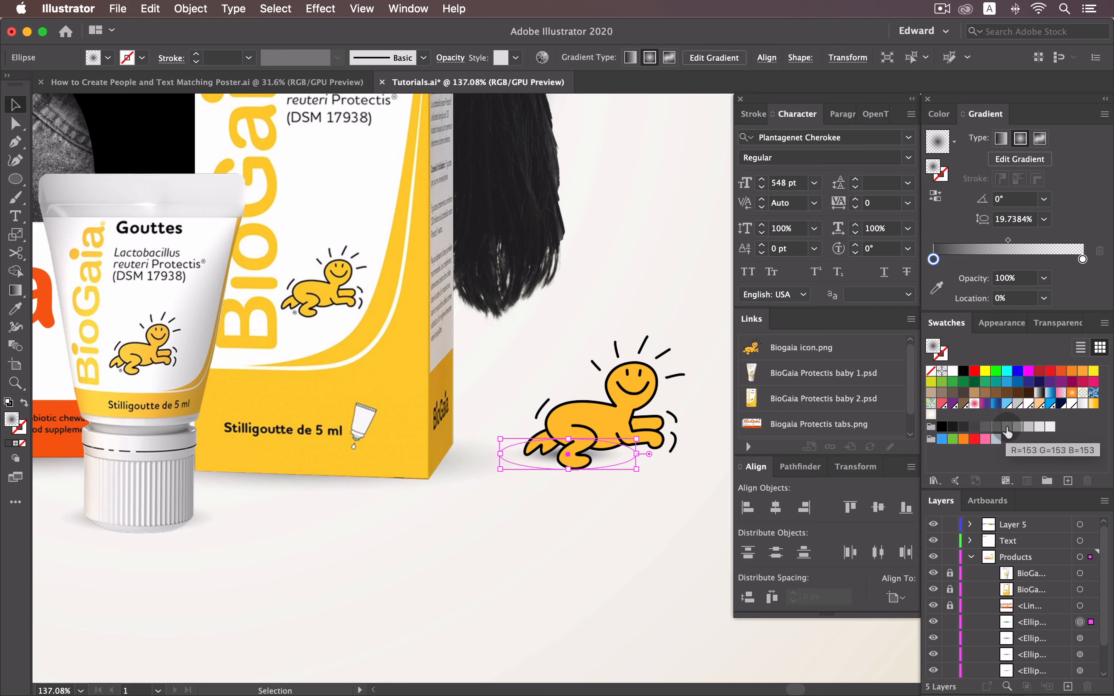
- Lighten the mascot shadow's centre stop to the R=153 G=153 B=153 grey and lower the ellipse slightly under the mascot
{"action": "left_click_drag", "start_coordinate": [1007, 430], "coordinate": [909, 265]}
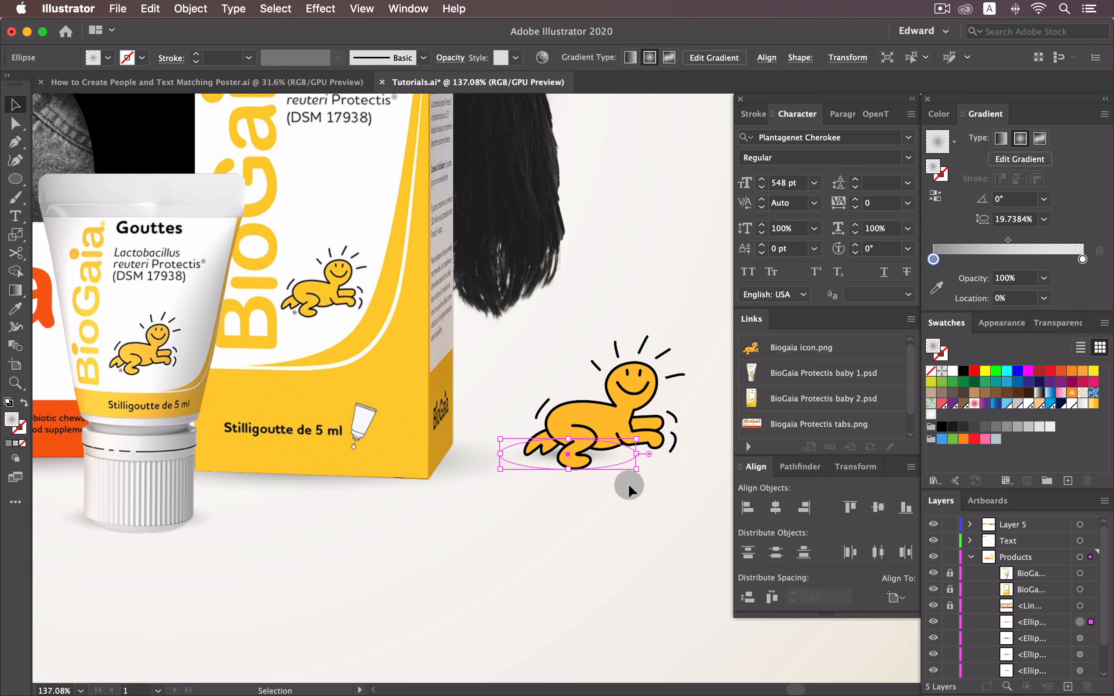
{"action": "key", "text": "Down"}
{"action": "key", "text": "Down"}
{"action": "key", "text": "Down"}
{"action": "key", "text": "Down"}
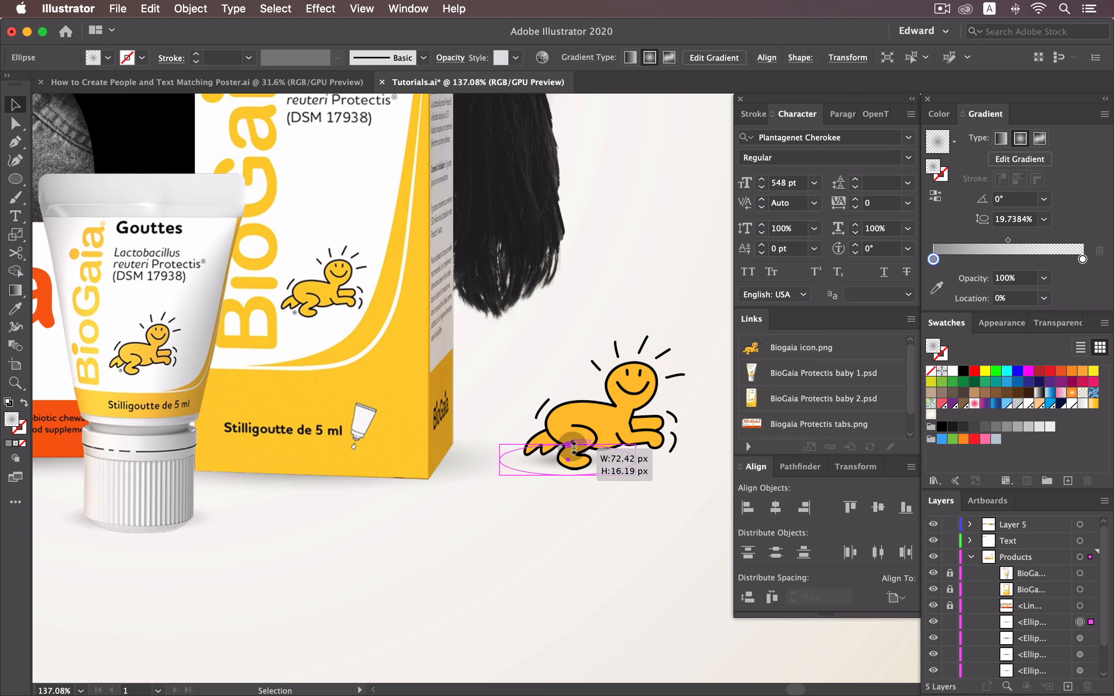
{"action": "left_click", "coordinate": [515, 560]}
- Duplicate the orange box's wide shadow ellipse and enlarge the copy to span nearly the full artboard width beneath the products
{"action": "left_click", "coordinate": [15, 382]}
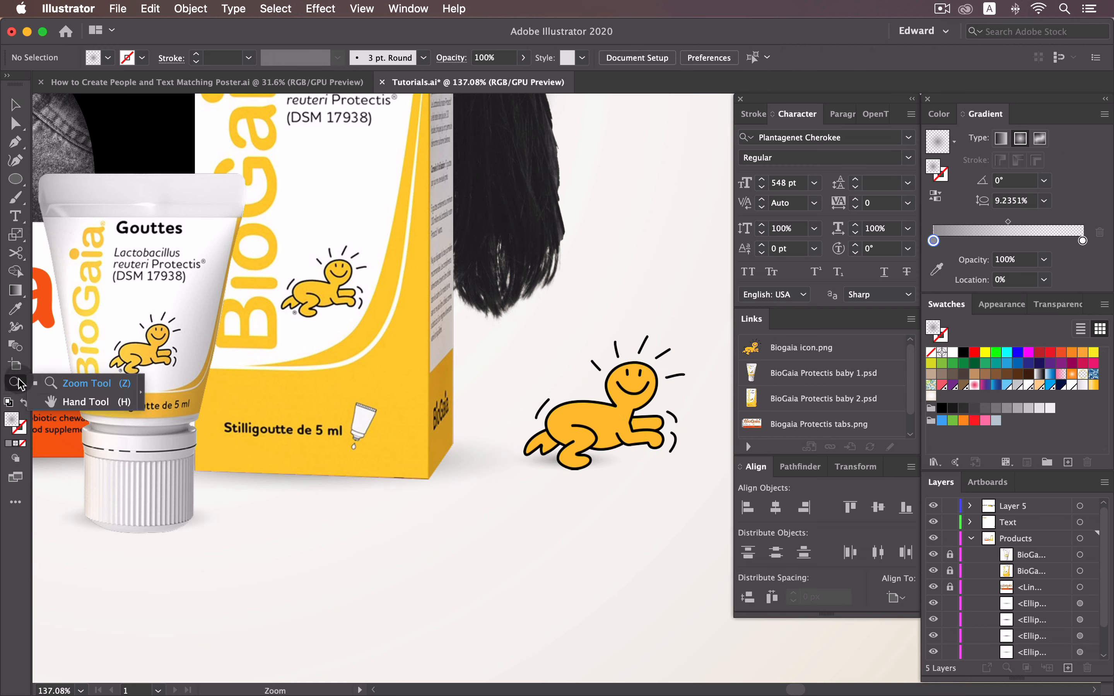
{"action": "left_click", "coordinate": [456, 451], "text": "alt"}
{"action": "left_click_drag", "start_coordinate": [225, 470], "coordinate": [203, 470]}
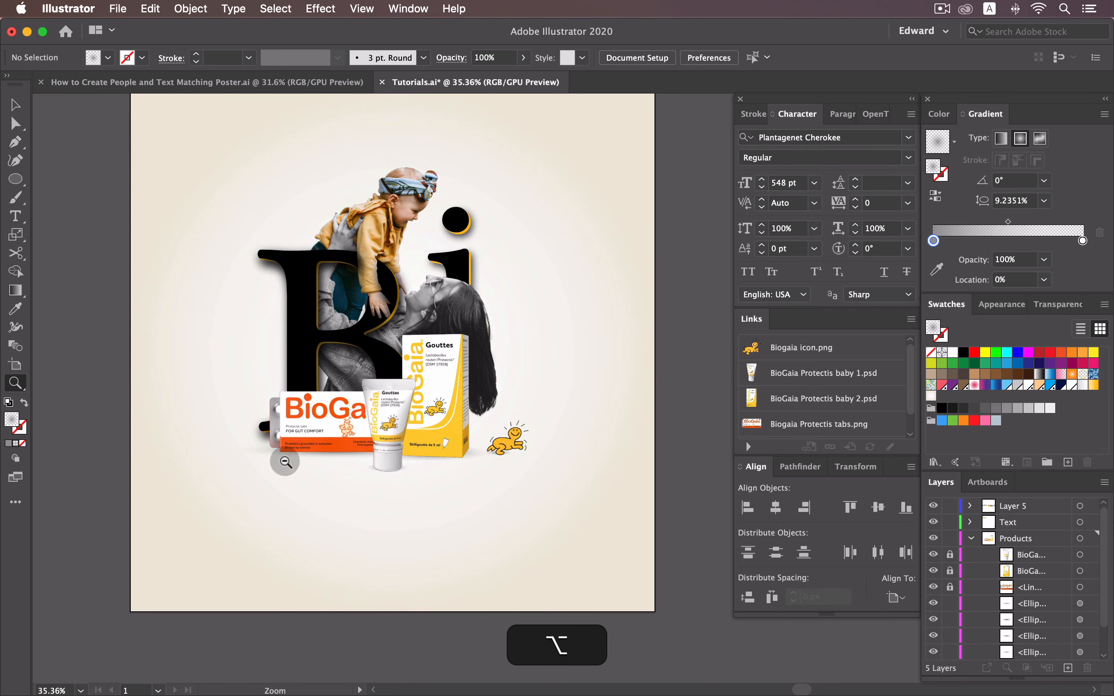
{"action": "left_click_drag", "start_coordinate": [545, 385], "coordinate": [656, 520]}
{"action": "key", "text": "v"}
{"action": "left_click_drag", "start_coordinate": [652, 412], "coordinate": [639, 323]}
{"action": "key", "text": "v"}
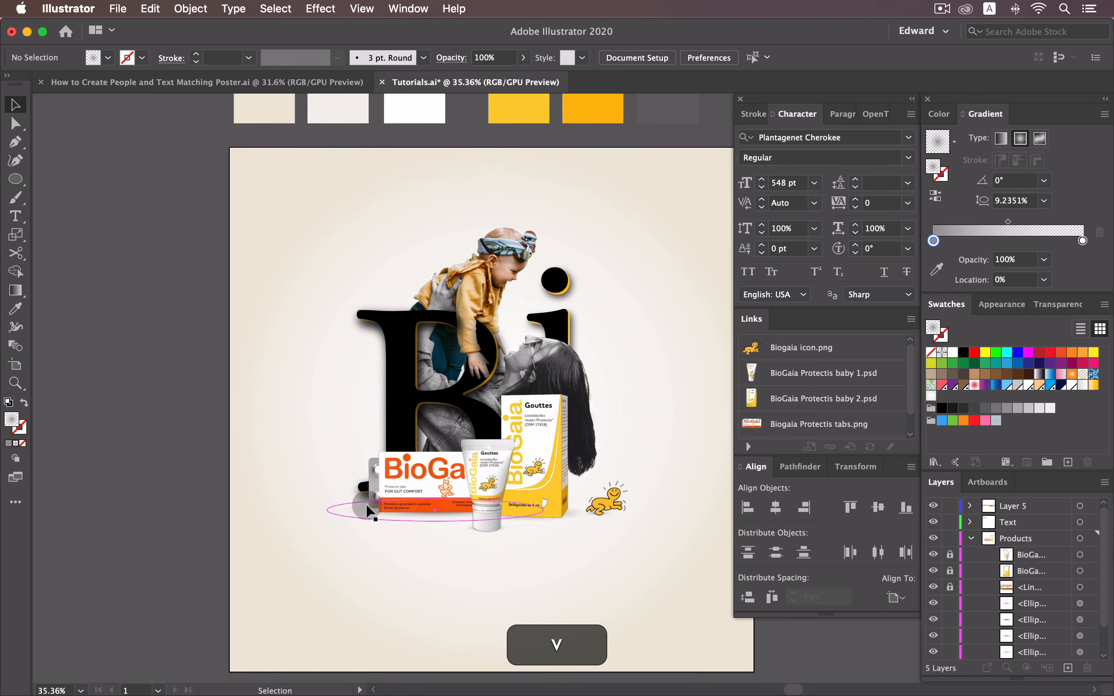
{"action": "left_click_drag", "start_coordinate": [352, 512], "coordinate": [446, 598]}
{"action": "left_click_drag", "start_coordinate": [639, 588], "coordinate": [579, 513]}
{"action": "key", "text": "space"}
{"action": "left_click_drag", "start_coordinate": [673, 417], "coordinate": [558, 515]}
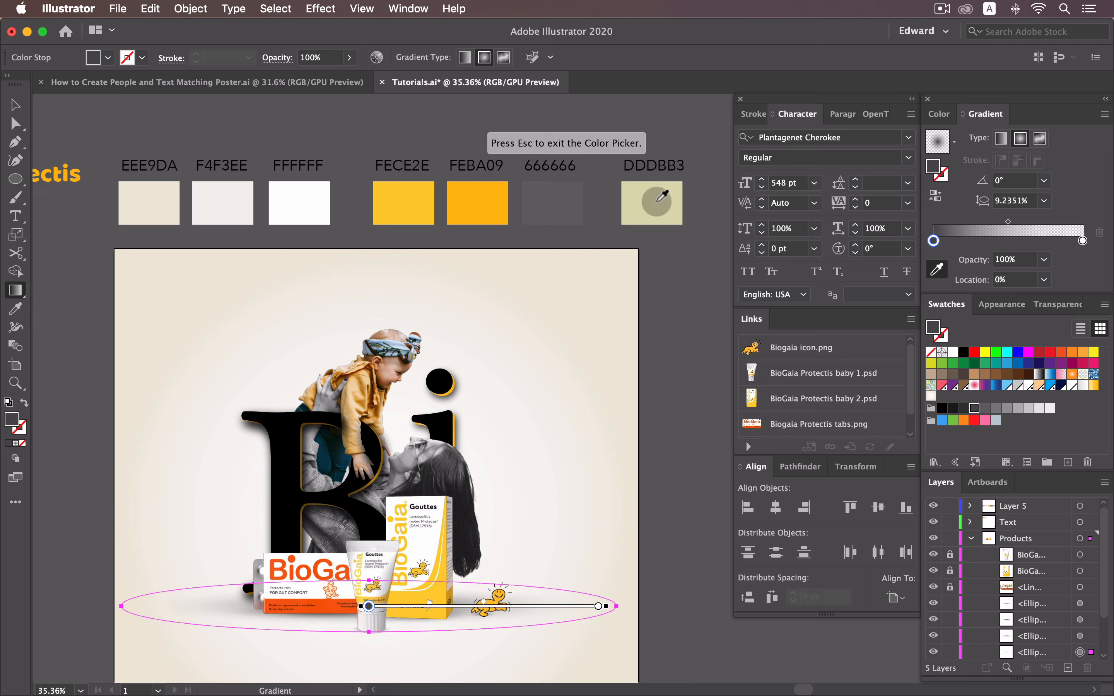
- Sample the DDDBB3 swatch as the large ellipse's centre gradient colour and centre the ellipse horizontally on the artboard
{"action": "left_click", "coordinate": [662, 204]}
{"action": "left_click", "coordinate": [14, 106]}
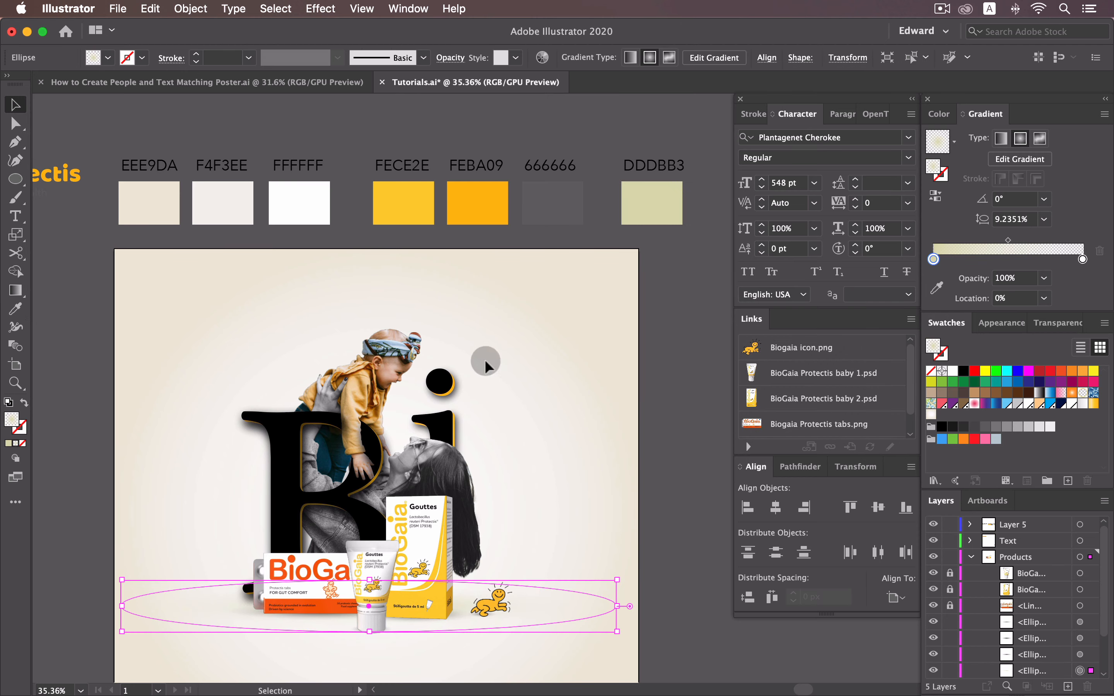
{"action": "left_click_drag", "start_coordinate": [620, 502], "coordinate": [641, 436]}
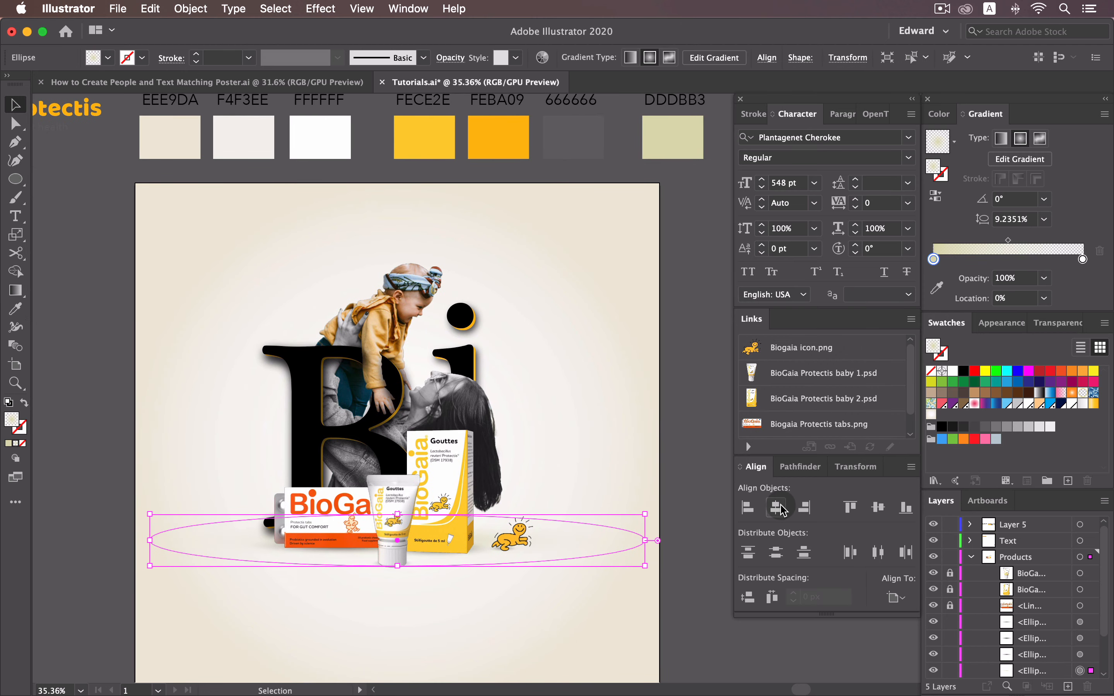
{"action": "left_click_drag", "start_coordinate": [567, 651], "coordinate": [601, 636]}
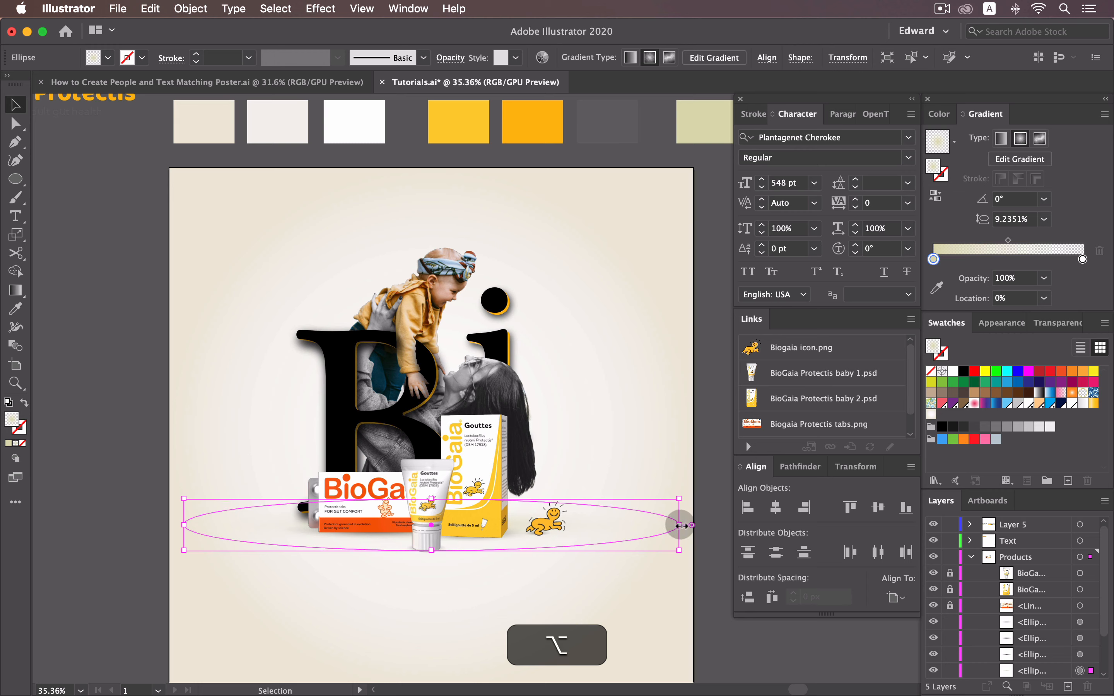
- Widen the large ground ellipse to just inside the artboard's side edges and extend its height downward
{"action": "left_click_drag", "start_coordinate": [679, 525], "coordinate": [690, 525]}
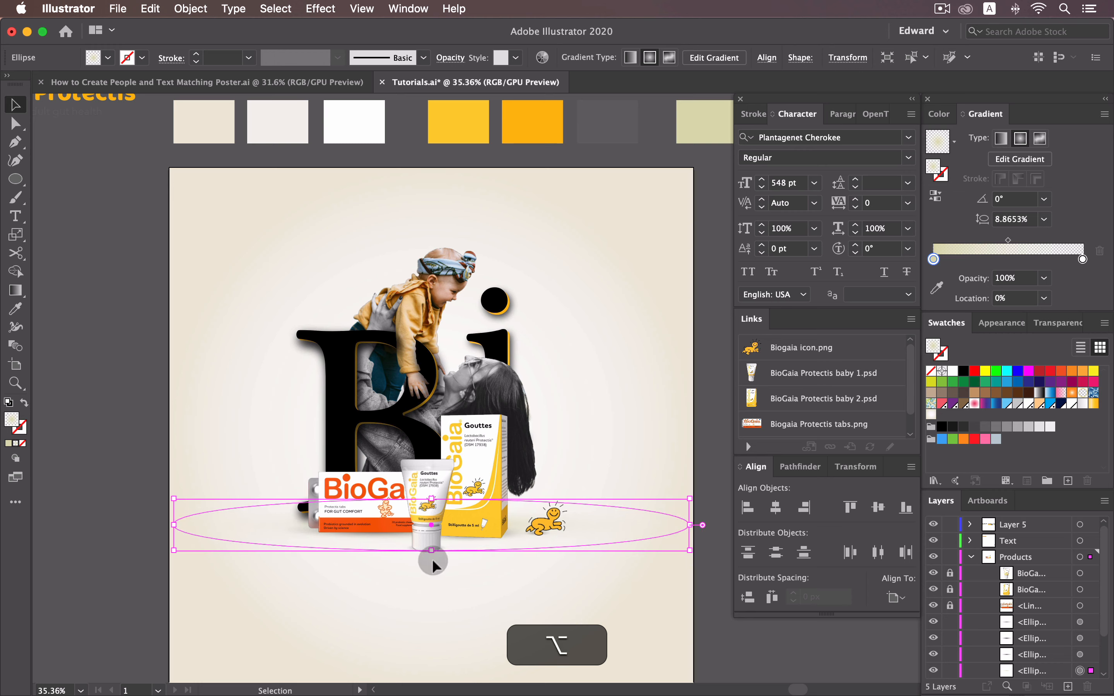
{"action": "left_click_drag", "start_coordinate": [431, 550], "coordinate": [435, 576]}
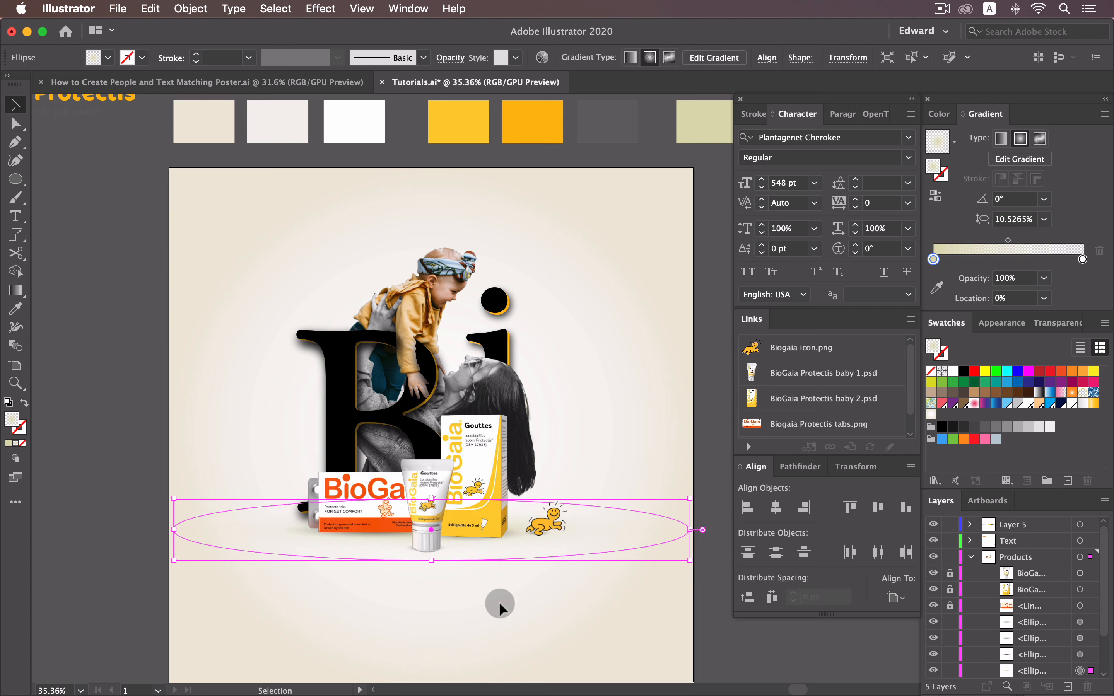
{"action": "left_click", "coordinate": [566, 598]}
{"action": "key", "text": "super+minus"}
{"action": "left_click_drag", "start_coordinate": [600, 595], "coordinate": [645, 572]}
{"action": "key", "text": "alt+z"}
{"action": "key", "text": "v"}
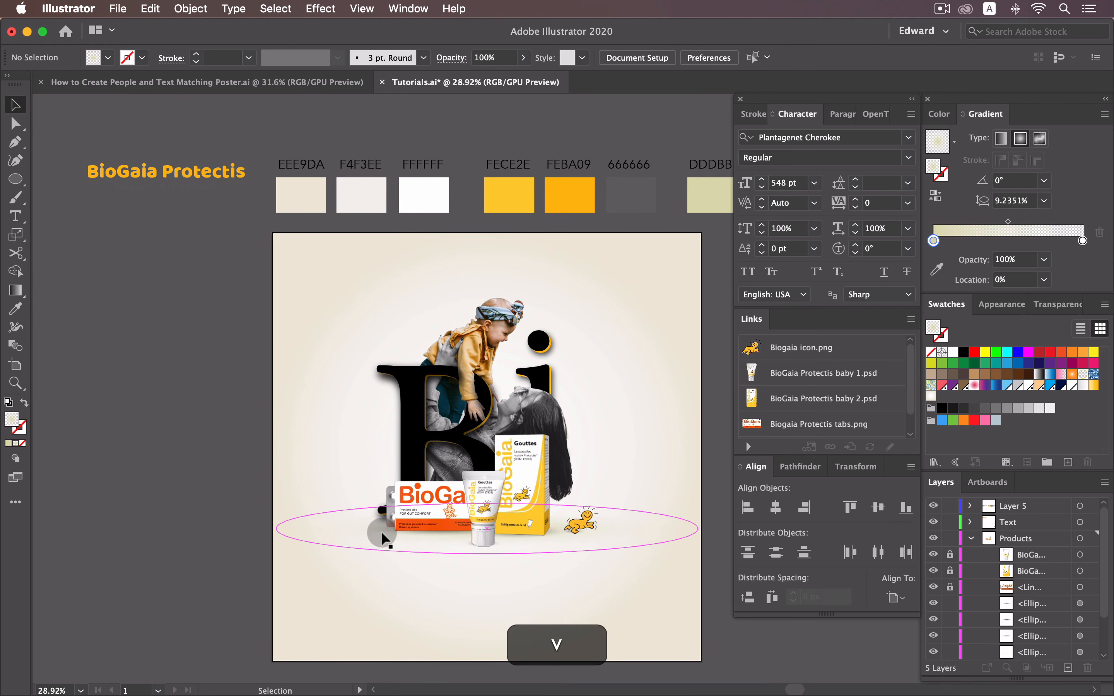
{"action": "scroll", "coordinate": [1027, 605], "scroll_direction": "down", "scroll_amount": 2}
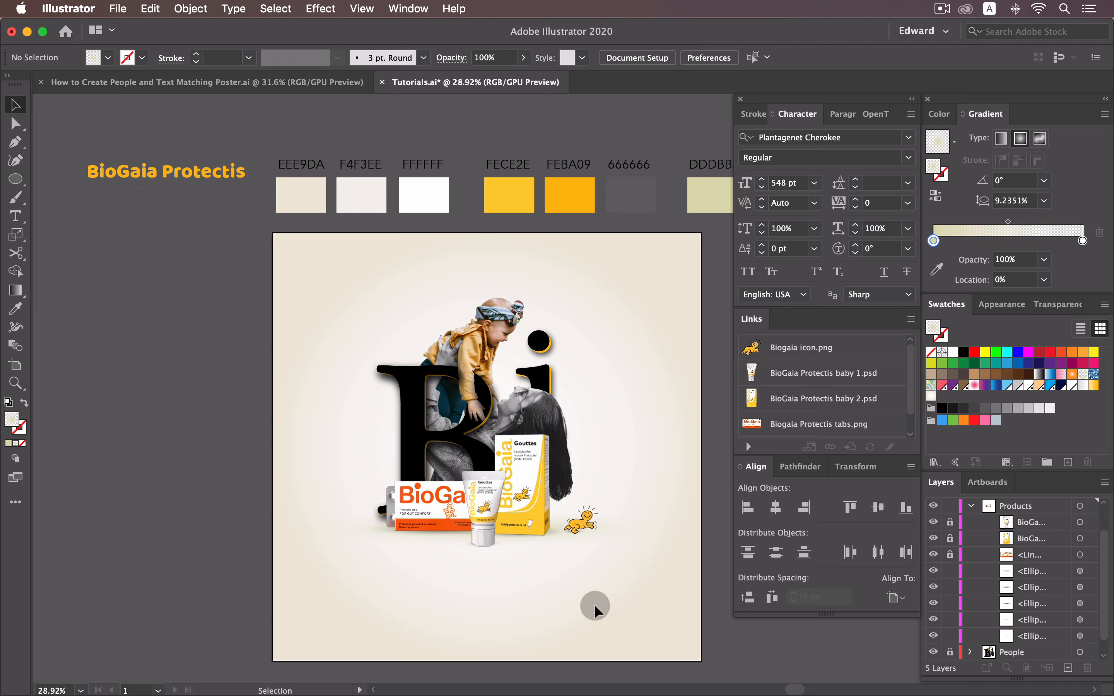
- Lock the Products layer, unlock and target the People layer, and draw a solid black circle in the empty area below the products
{"action": "left_click", "coordinate": [972, 509]}
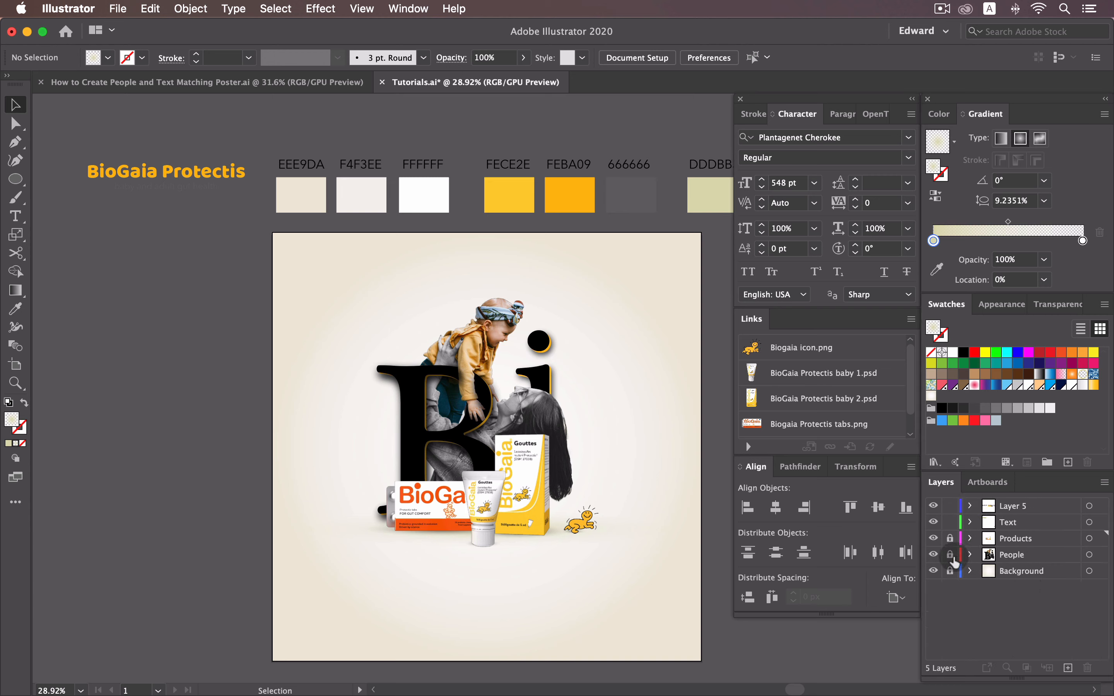
{"action": "left_click", "coordinate": [1016, 559]}
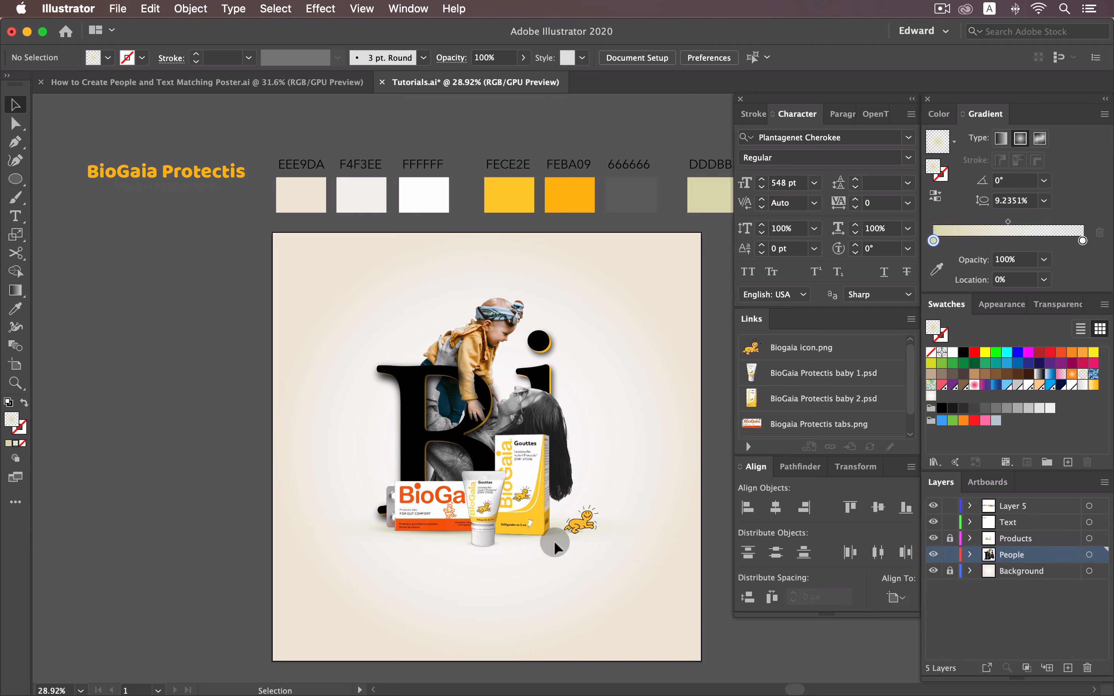
{"action": "key", "text": "space"}
{"action": "left_click_drag", "start_coordinate": [614, 558], "coordinate": [594, 515]}
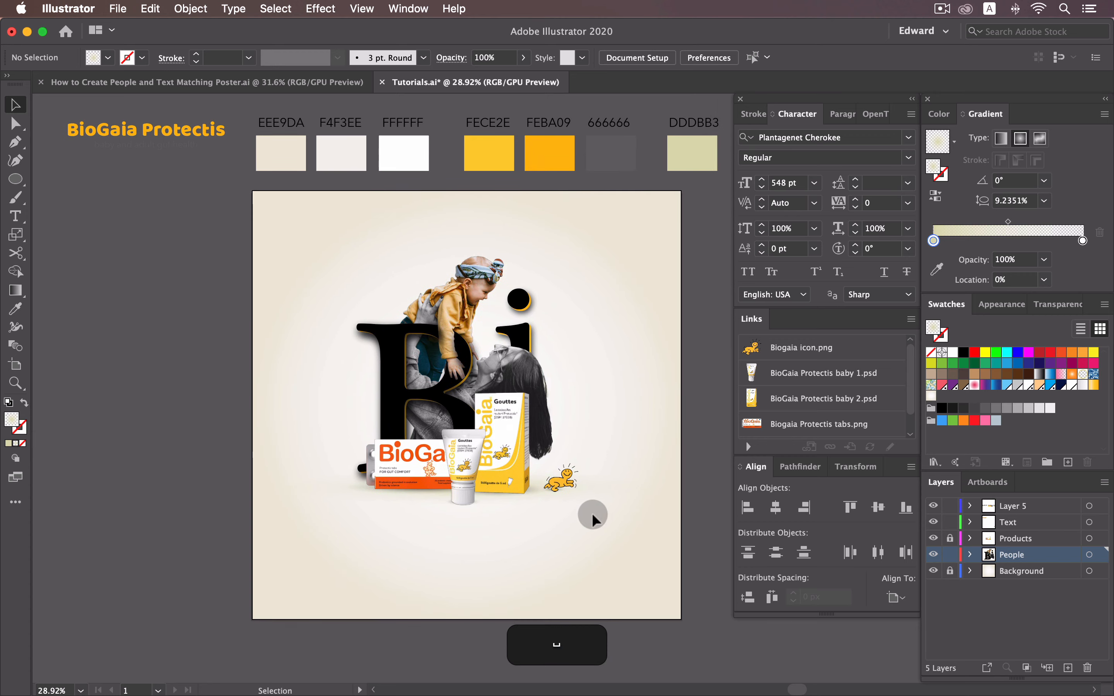
{"action": "key", "text": "z"}
{"action": "left_click_drag", "start_coordinate": [527, 503], "coordinate": [584, 514]}
{"action": "left_click", "coordinate": [17, 179]}
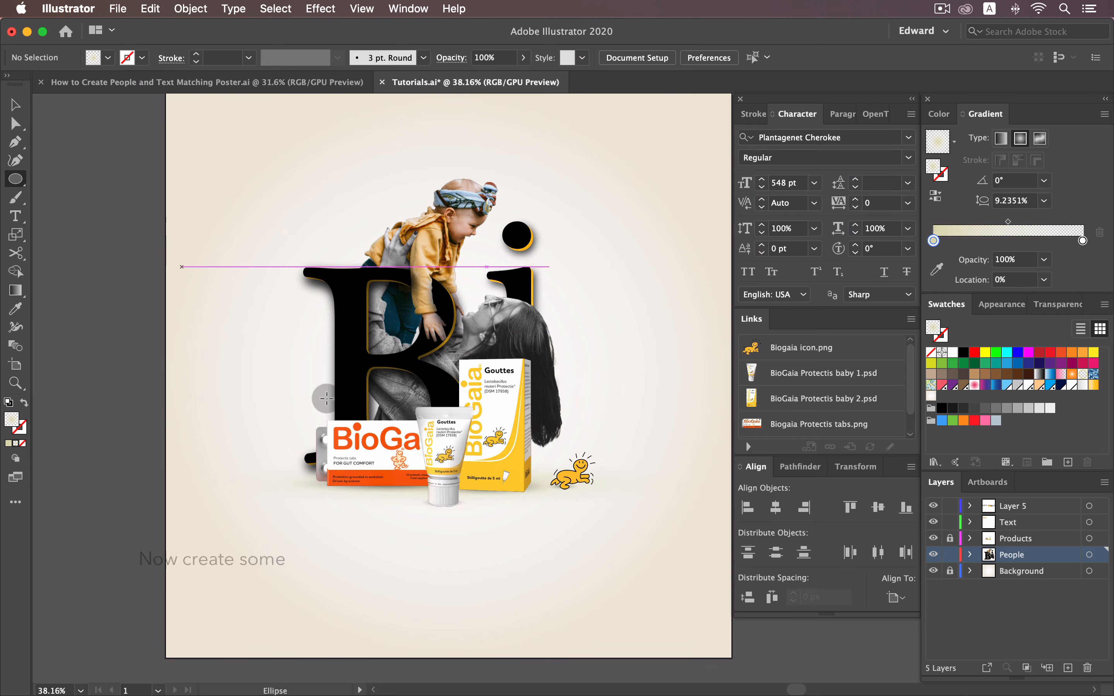
{"action": "mouse_move", "coordinate": [490, 586]}
{"action": "left_mouse_down"}
{"action": "mouse_move", "coordinate": [509, 609]}
{"action": "mouse_move", "coordinate": [542, 617]}
{"action": "left_mouse_up"}
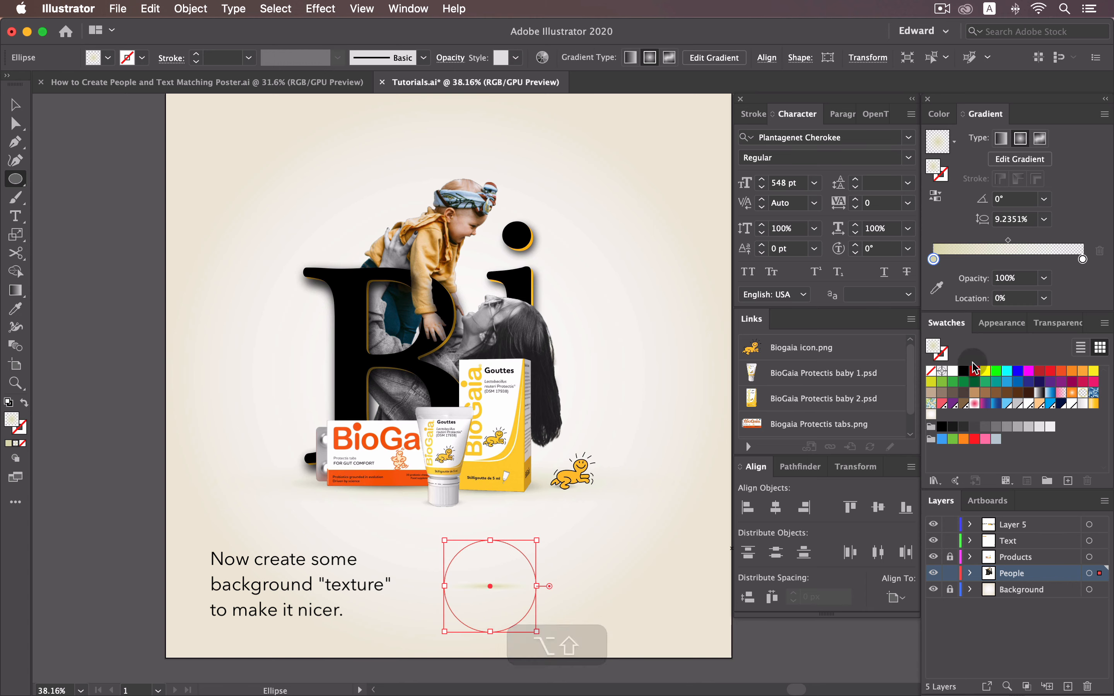
{"action": "left_click", "coordinate": [964, 372]}
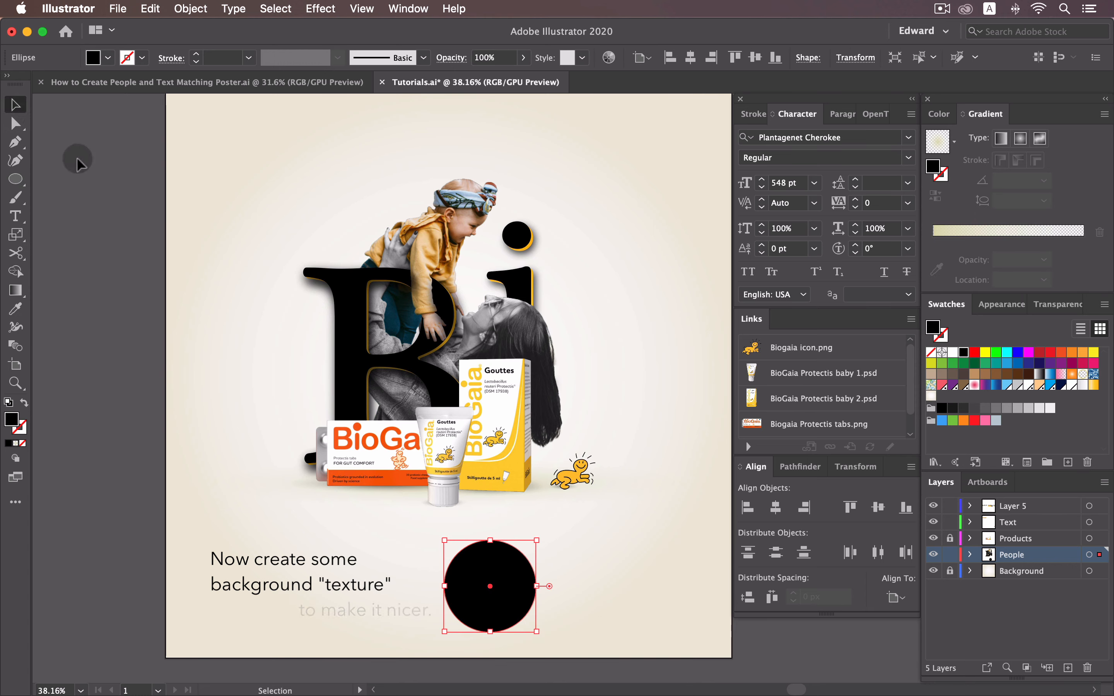
{"action": "key", "text": "super+shift+a"}
- Draw a thin yellow, strokeless rectangle about 242 px wide across the upper part of the black circle, extending past both sides
{"action": "left_click", "coordinate": [17, 180]}
{"action": "left_click", "coordinate": [87, 179]}
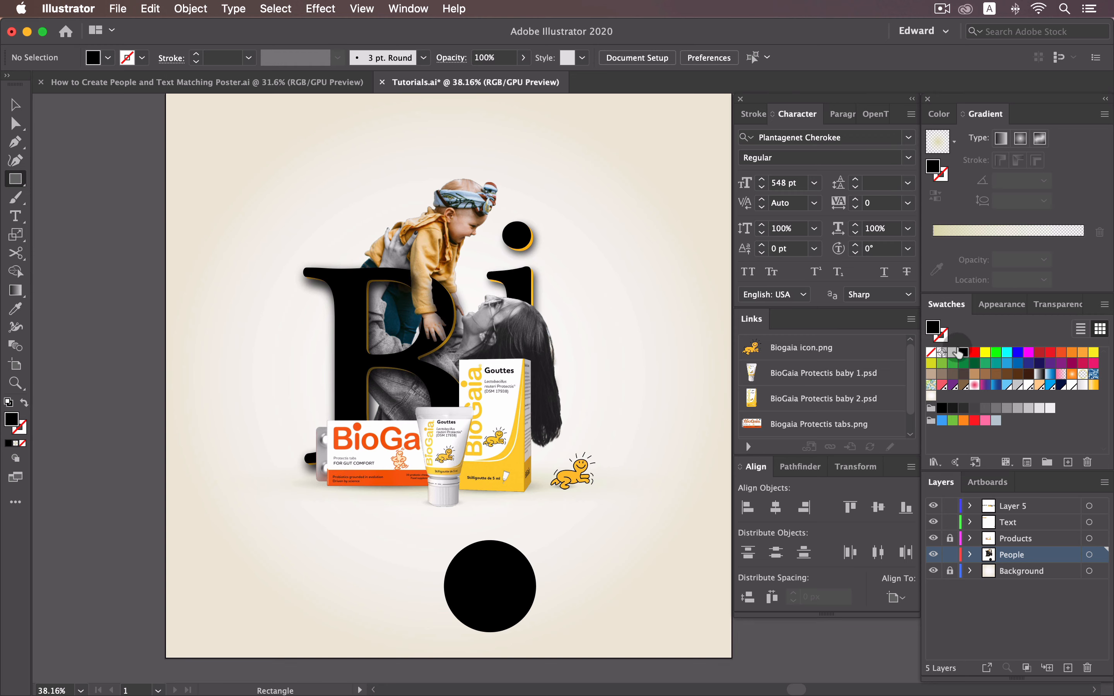
{"action": "left_click", "coordinate": [985, 353]}
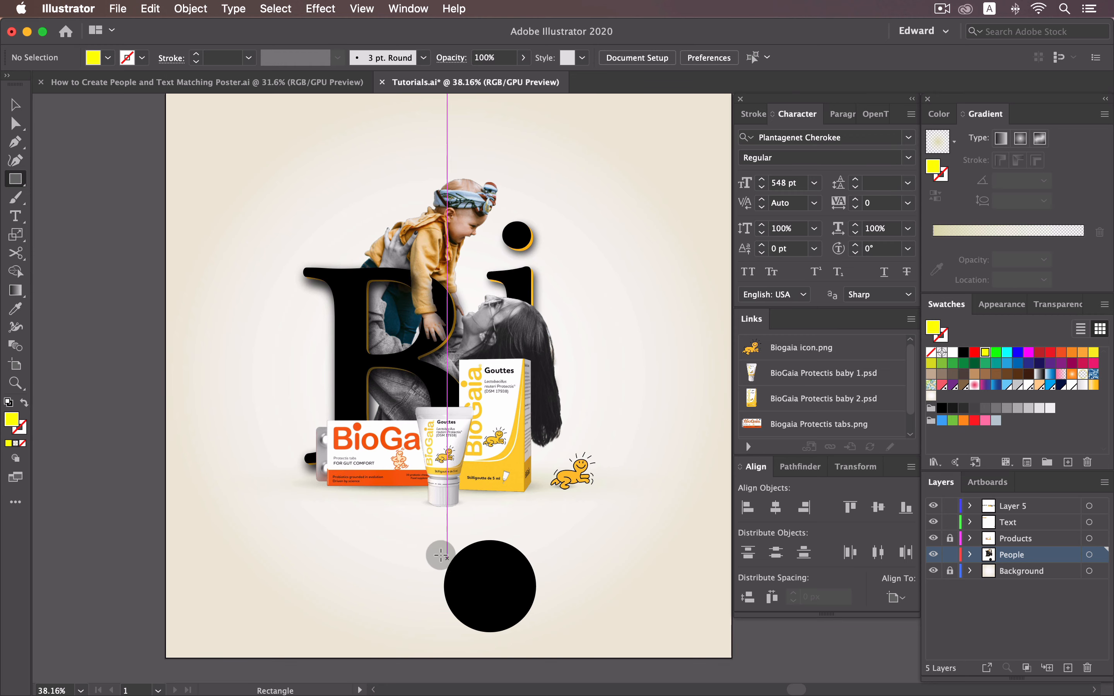
{"action": "left_click", "coordinate": [23, 383]}
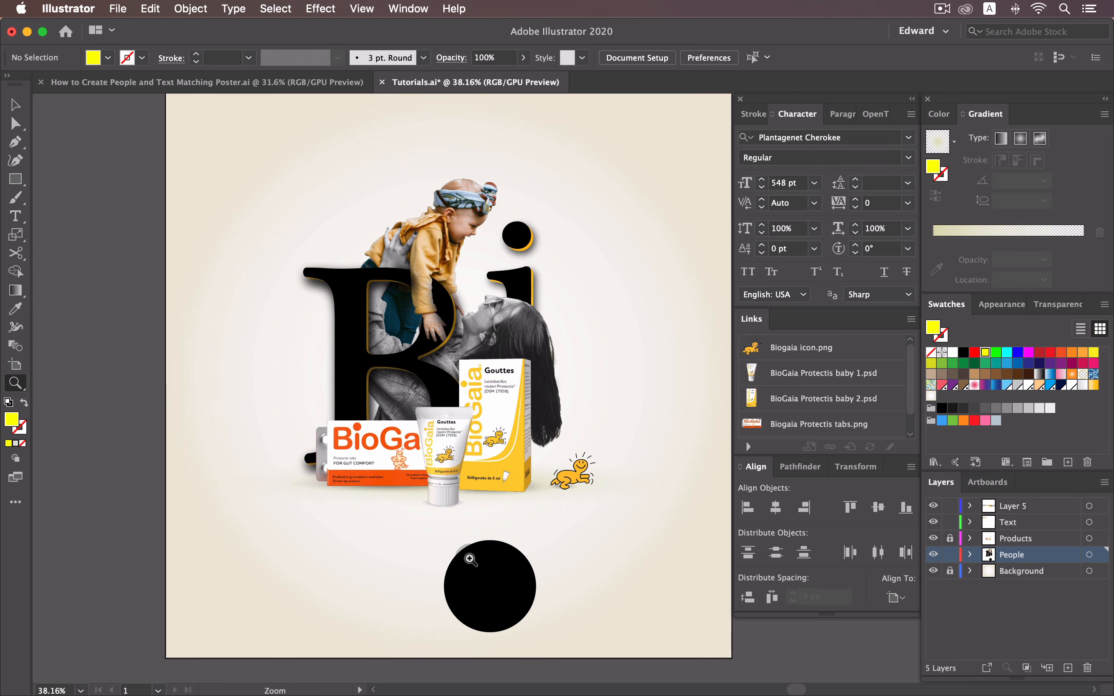
{"action": "left_click_drag", "start_coordinate": [470, 559], "coordinate": [658, 590]}
{"action": "key", "text": "space"}
{"action": "left_click_drag", "start_coordinate": [545, 619], "coordinate": [515, 437]}
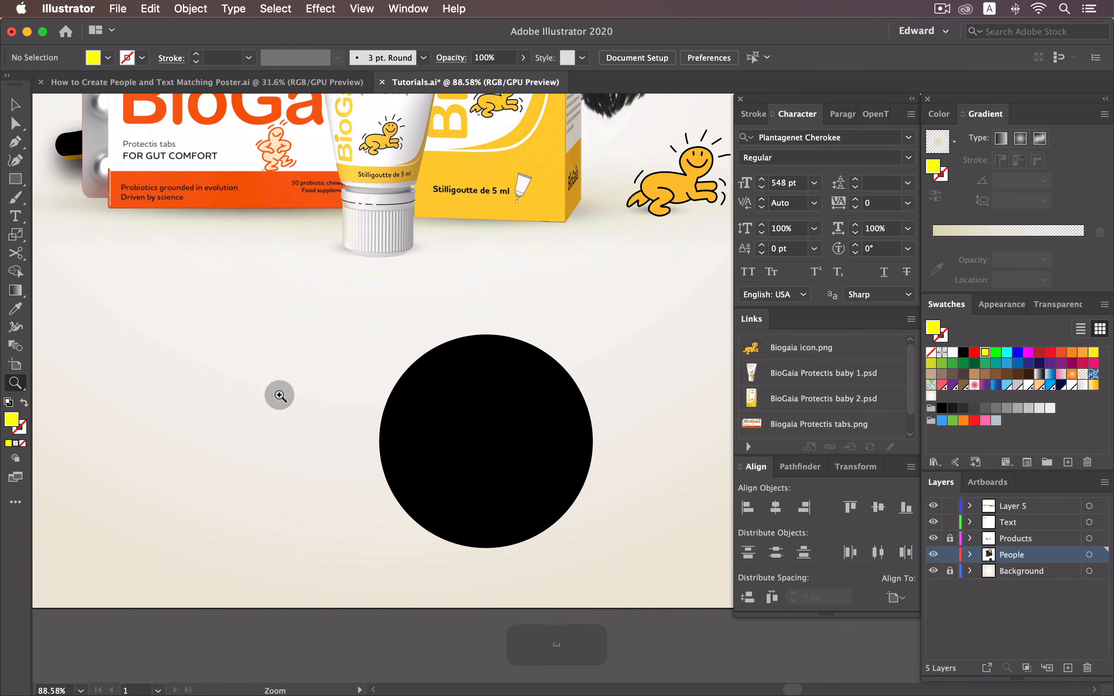
{"action": "key", "text": "space"}
{"action": "left_click_drag", "start_coordinate": [365, 405], "coordinate": [303, 330]}
{"action": "left_click", "coordinate": [12, 181]}
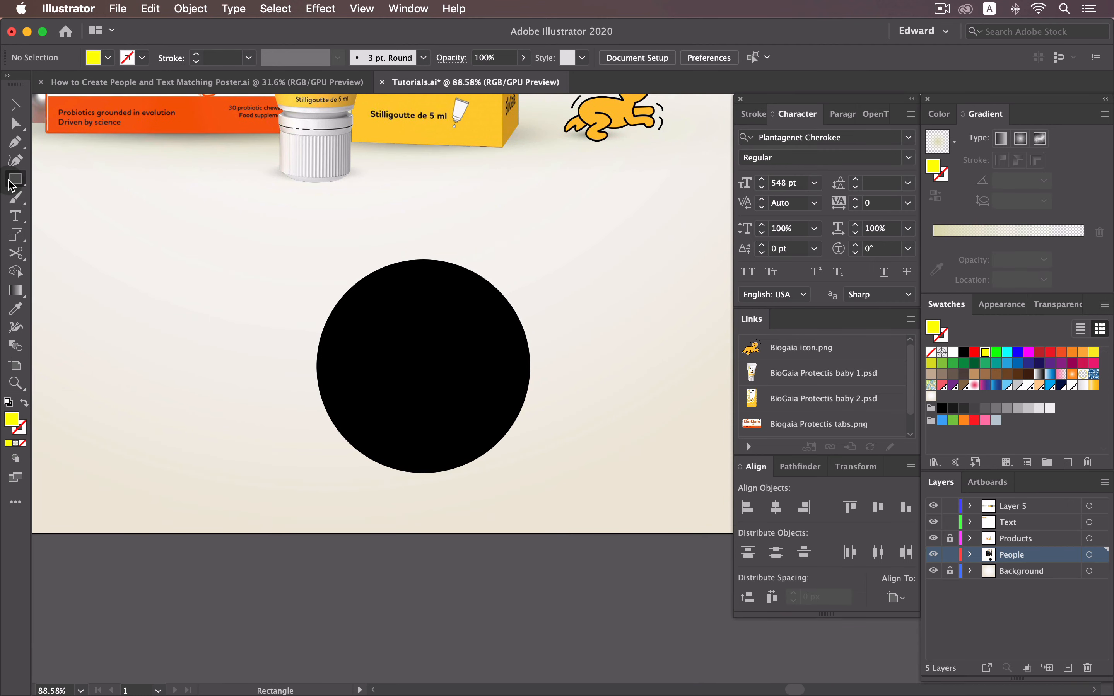
{"action": "mouse_move", "coordinate": [287, 272]}
{"action": "left_mouse_down"}
{"action": "mouse_move", "coordinate": [596, 273]}
{"action": "mouse_move", "coordinate": [582, 276]}
{"action": "left_mouse_up"}
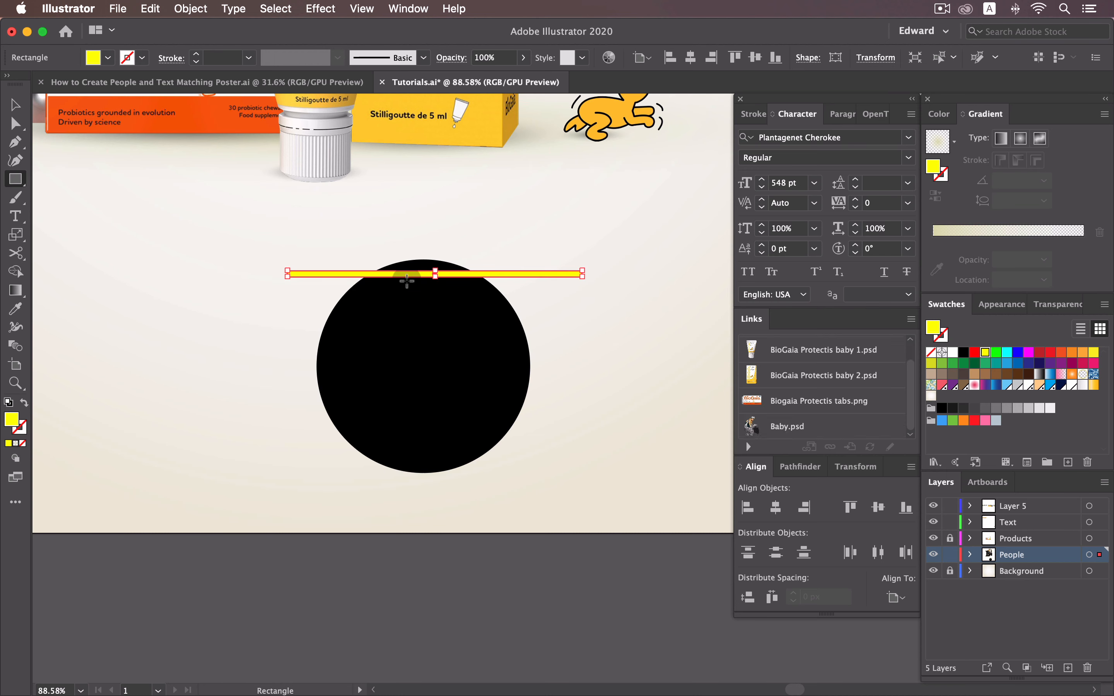
- Centre the yellow bar horizontally on the black circle and thicken it slightly downward
{"action": "key", "text": "v"}
{"action": "left_click_drag", "start_coordinate": [512, 275], "coordinate": [502, 273]}
{"action": "key", "text": "z"}
{"action": "left_click_drag", "start_coordinate": [422, 274], "coordinate": [504, 307]}
{"action": "key", "text": "v"}
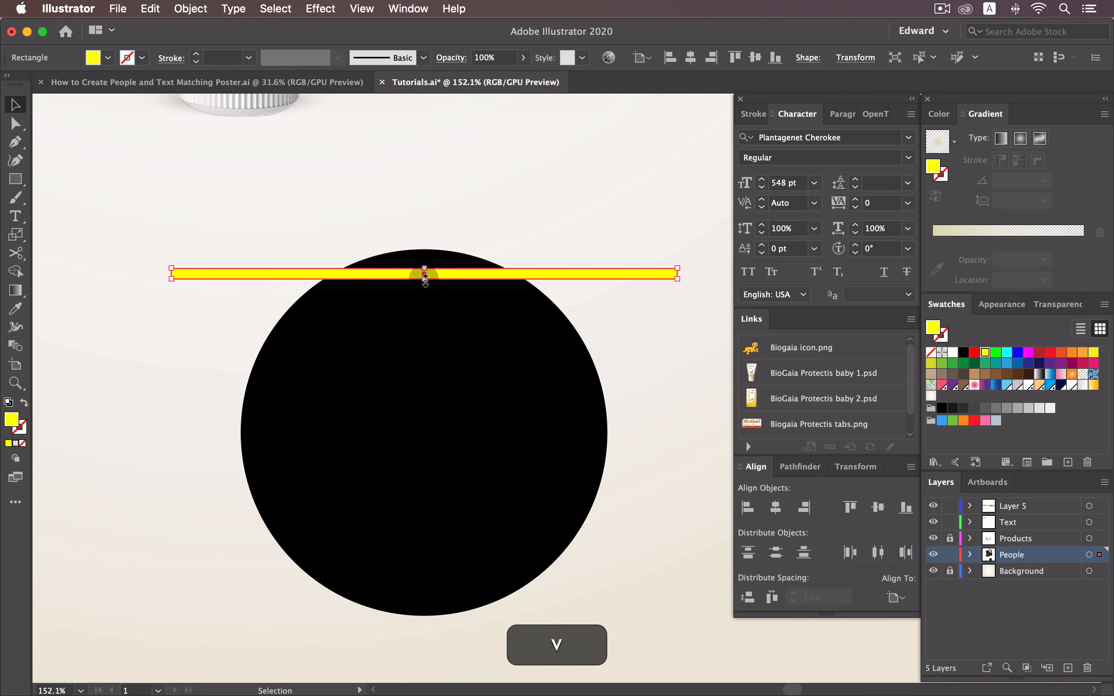
{"action": "left_click_drag", "start_coordinate": [424, 279], "coordinate": [424, 287]}
{"action": "left_click", "coordinate": [560, 295]}
- Duplicate the yellow bar straight down and repeat the copy at equal spacing until nine bars cover the circle
{"action": "left_click_drag", "start_coordinate": [559, 283], "coordinate": [599, 326]}
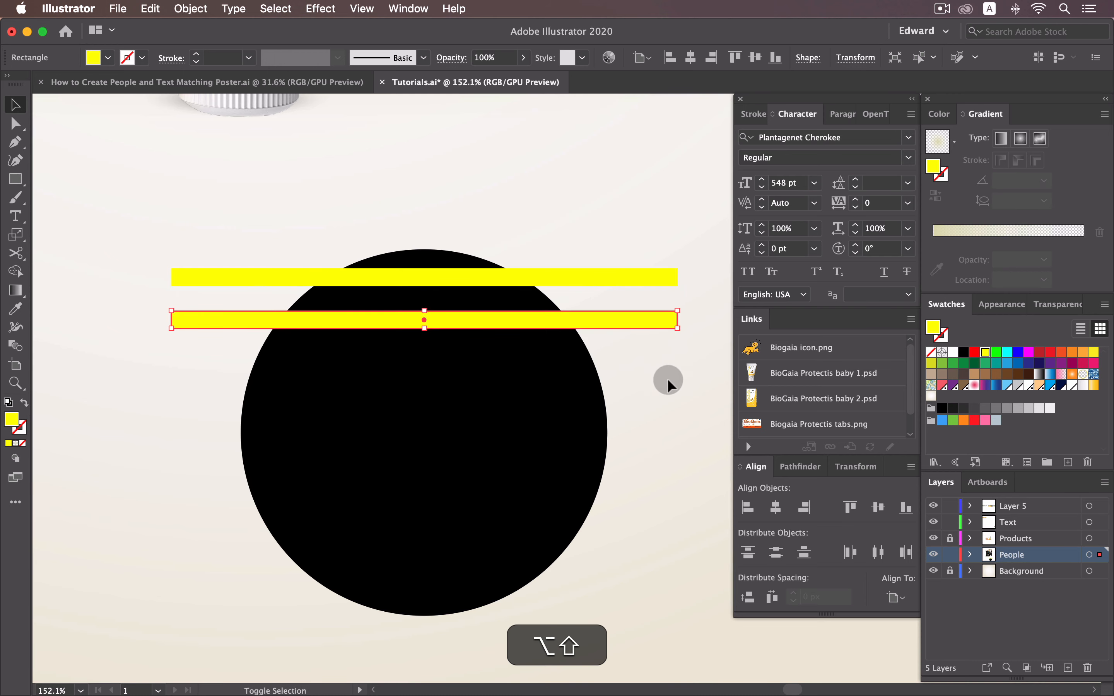
{"action": "key", "text": "super+d"}
{"action": "key", "text": "super+d"}
{"action": "key", "text": "super+d"}
{"action": "key", "text": "super+d"}
{"action": "key", "text": "super+d"}
{"action": "key", "text": "super+d"}
{"action": "key", "text": "super+d"}
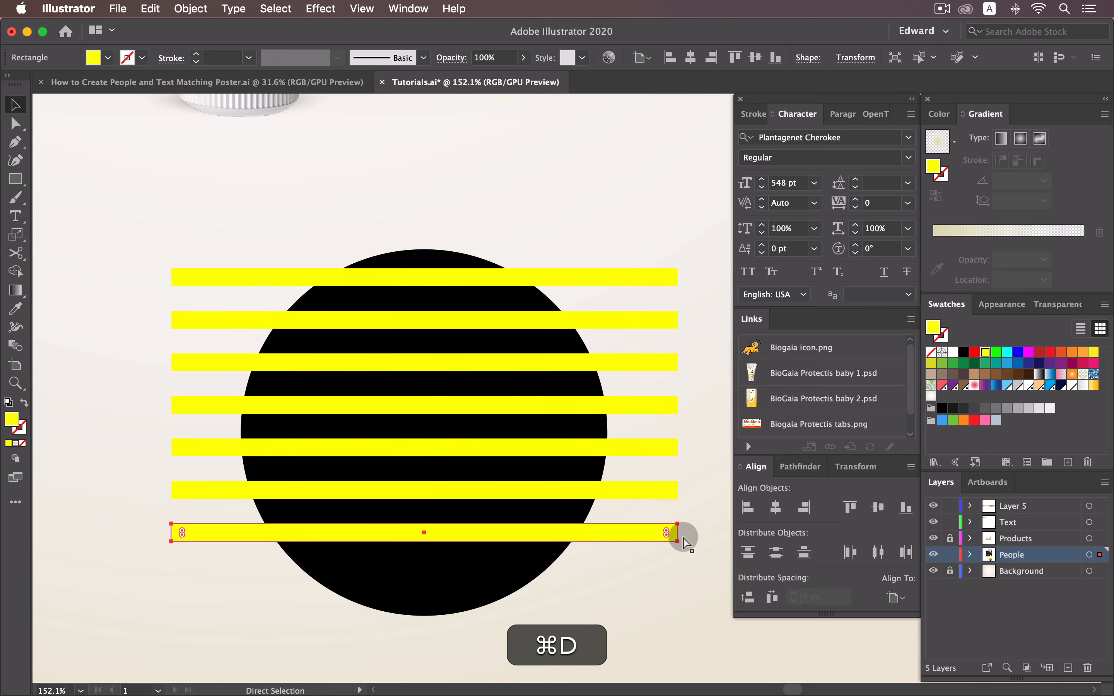
- Select the circle with all yellow bars and subtract the bars using Minus Front to leave a black striped circle
{"action": "key", "text": "b"}
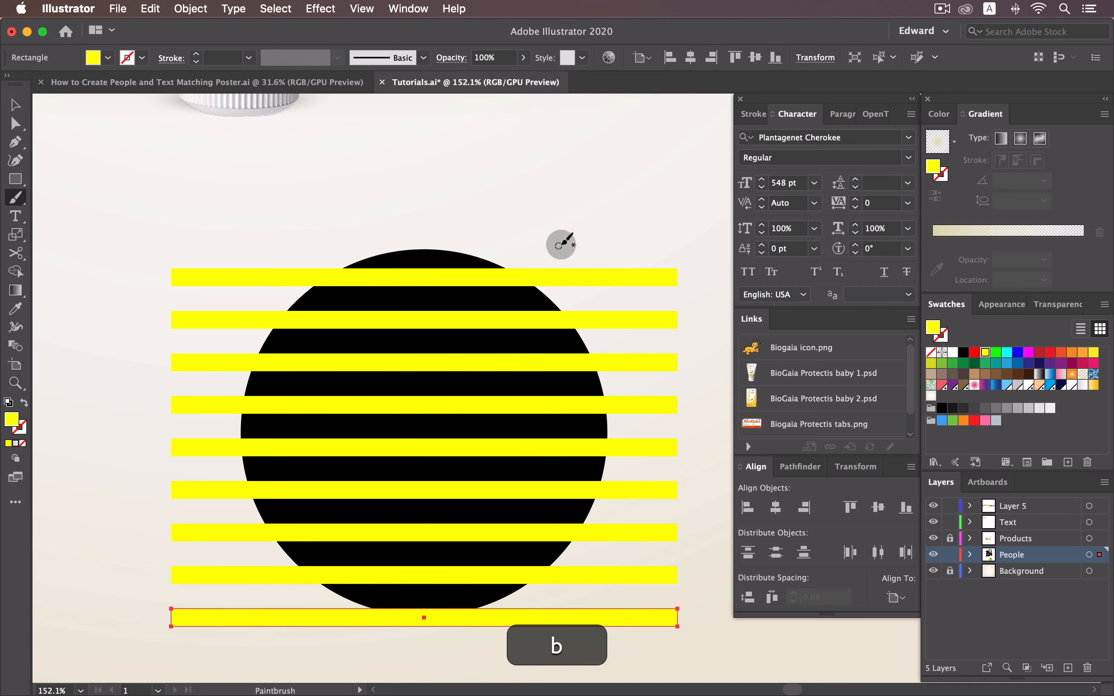
{"action": "key", "text": "v"}
{"action": "left_click_drag", "start_coordinate": [564, 201], "coordinate": [308, 627]}
{"action": "left_click", "coordinate": [857, 466]}
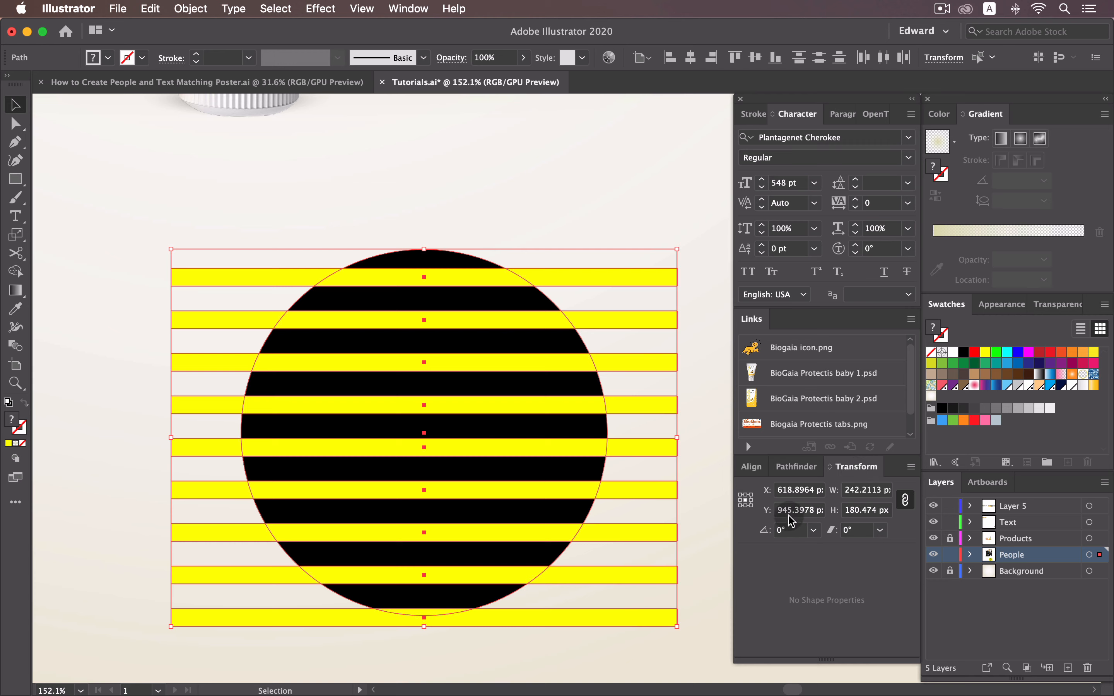
{"action": "left_click", "coordinate": [797, 469]}
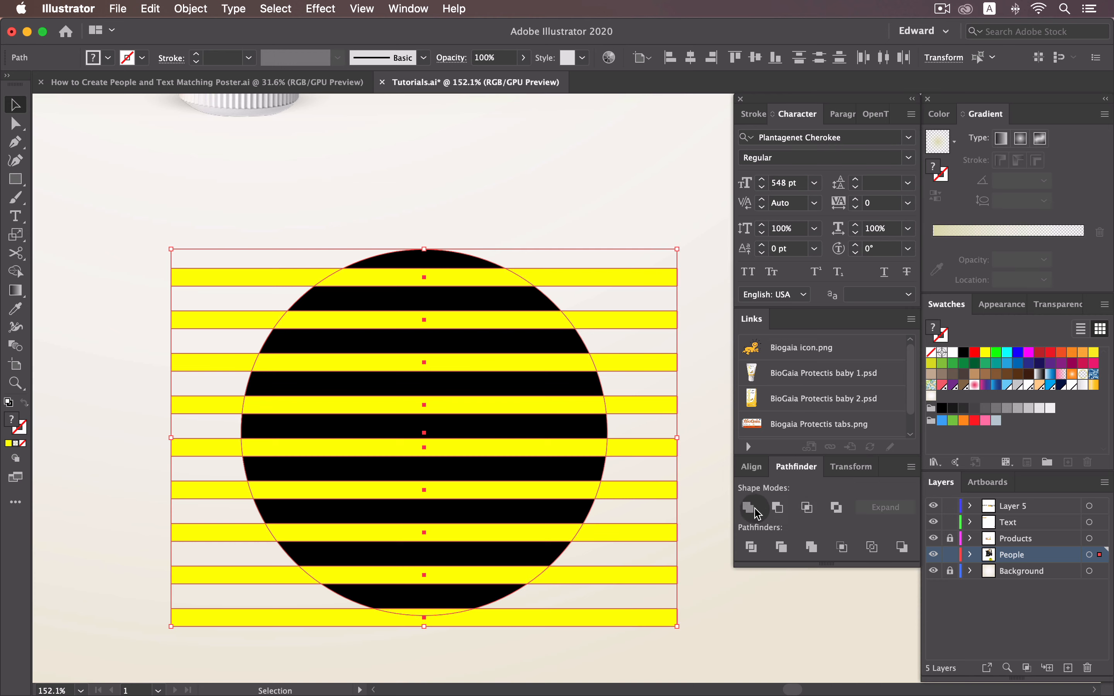
{"action": "left_click", "coordinate": [778, 507]}
{"action": "left_click", "coordinate": [639, 529]}
{"action": "left_click", "coordinate": [581, 439]}
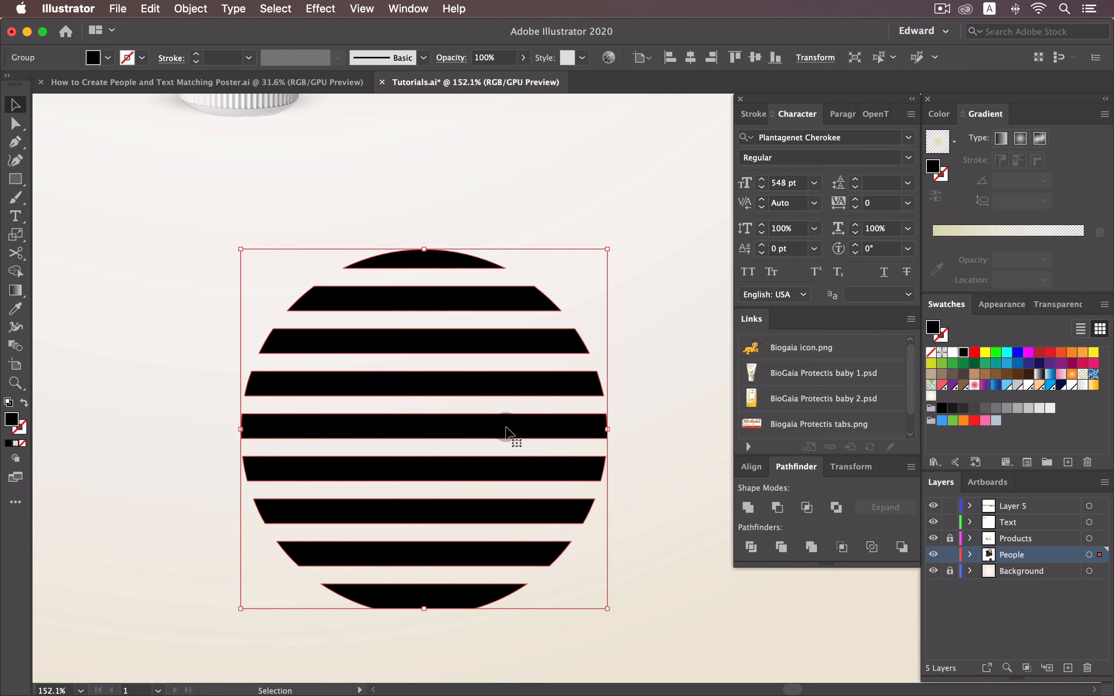
- Recolour the striped circle by sampling the yellow FECE2E swatch above the artboard
{"action": "key", "text": "super+0"}
{"action": "left_click_drag", "start_coordinate": [673, 529], "coordinate": [546, 575]}
{"action": "key", "text": "z"}
{"action": "left_click_drag", "start_coordinate": [618, 574], "coordinate": [589, 576]}
{"action": "key", "text": "v"}
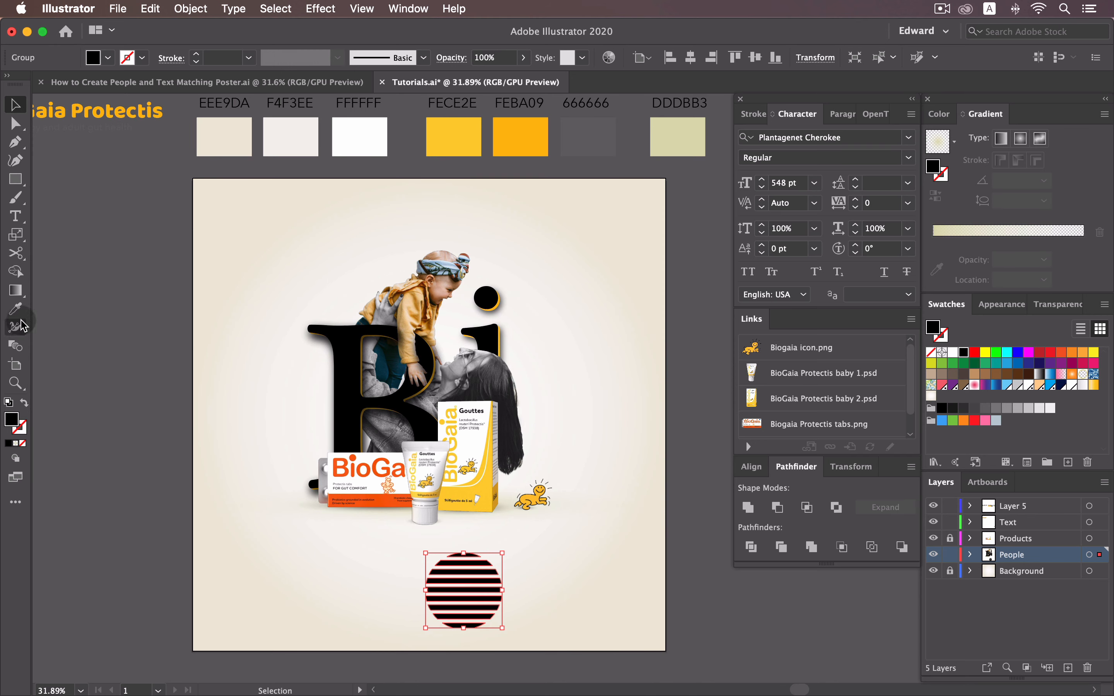
{"action": "key", "text": "i"}
{"action": "left_click", "coordinate": [453, 139]}
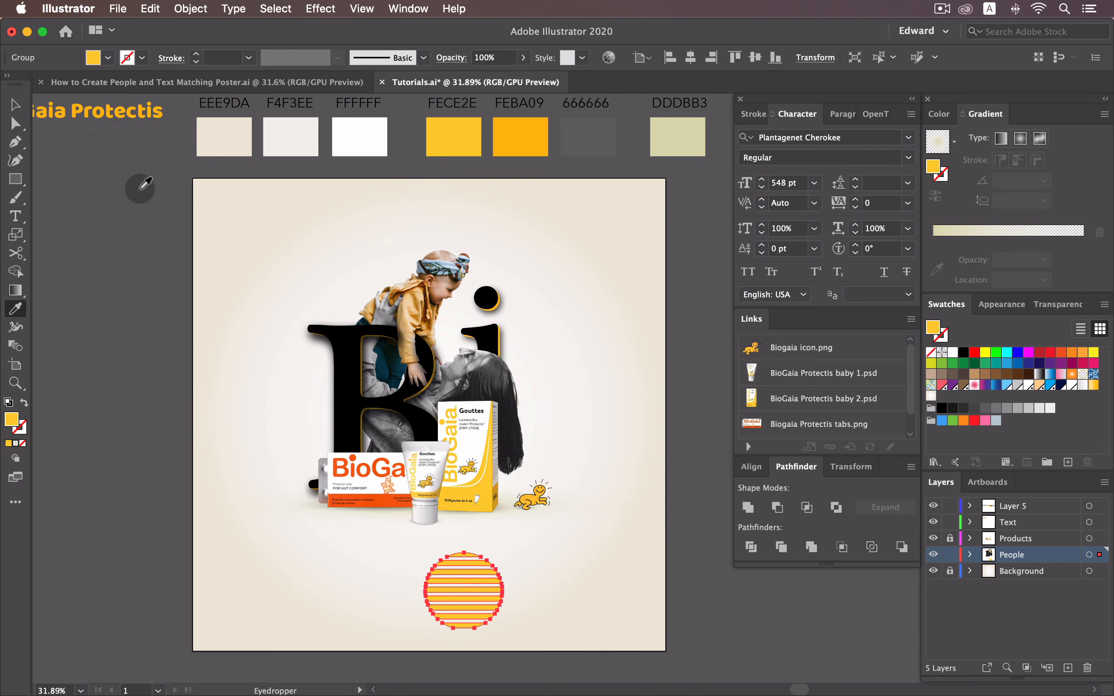
- Rotate the striped circle so its stripes run diagonally upward to the right, and move it over the mother's hair
{"action": "key", "text": "v"}
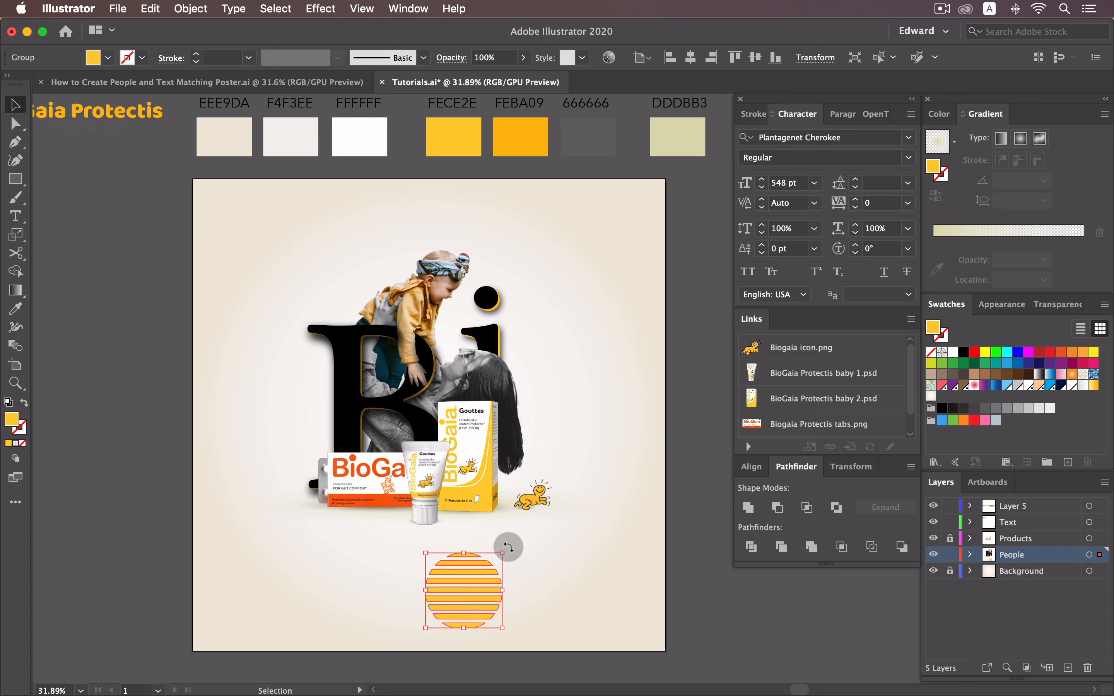
{"action": "left_click_drag", "start_coordinate": [508, 547], "coordinate": [506, 512]}
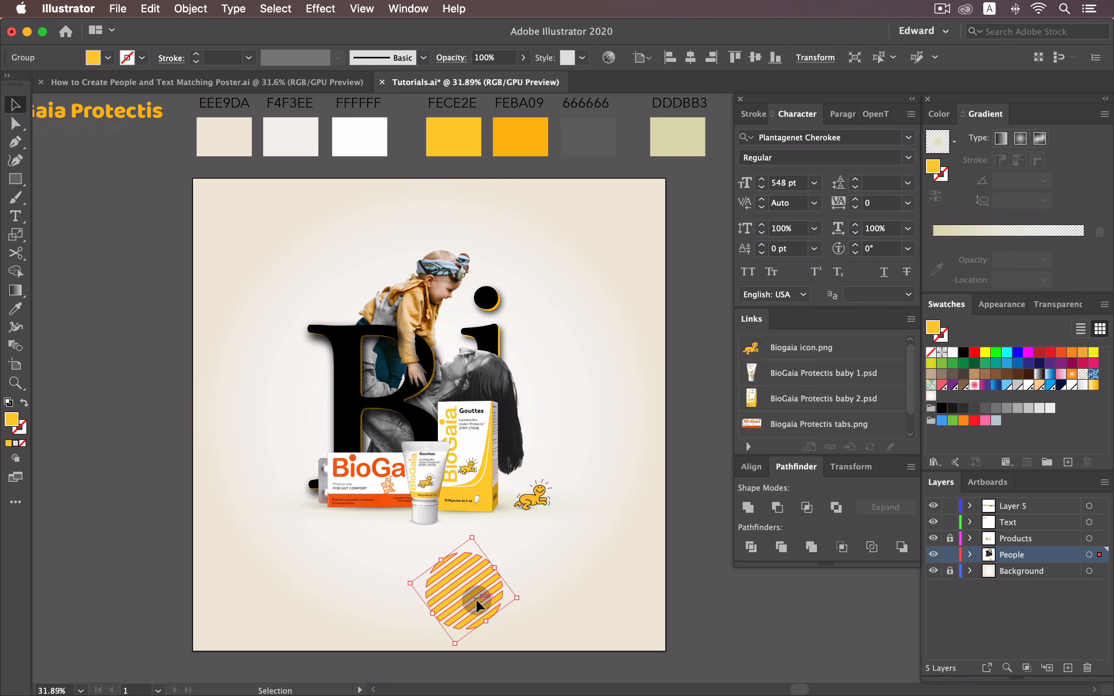
{"action": "left_click_drag", "start_coordinate": [478, 605], "coordinate": [532, 424]}
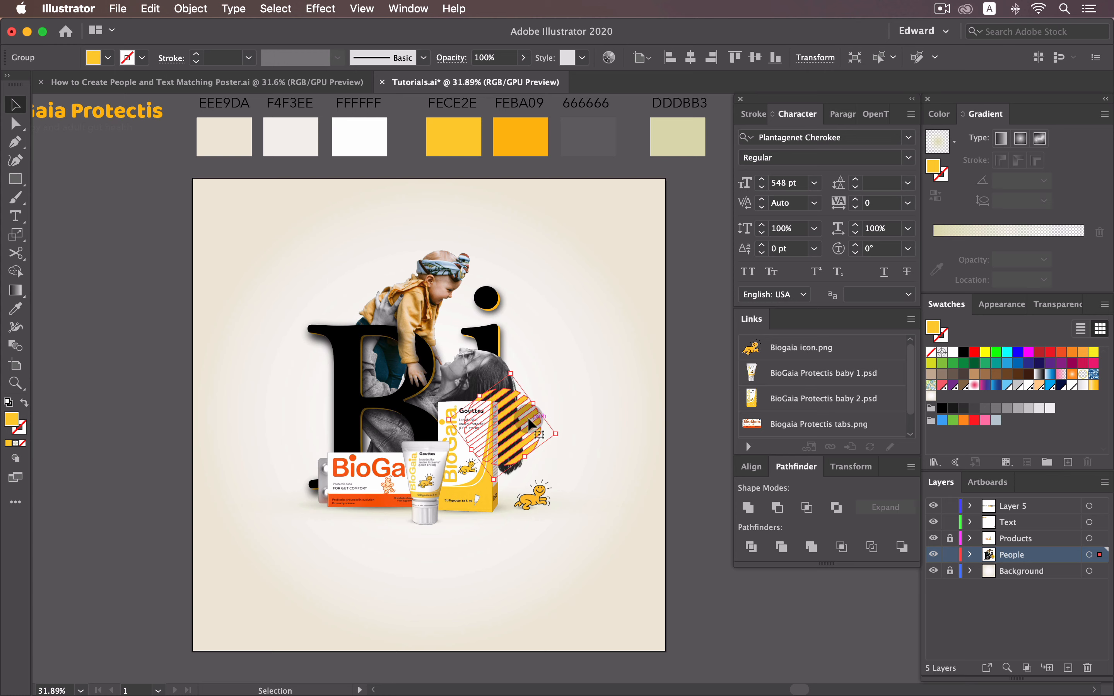
- Send the striped circle to the back, and reorder it in the People layer to directly beneath the locked Baby image
{"action": "right_click", "coordinate": [529, 424]}
{"action": "mouse_move", "coordinate": [585, 612]}
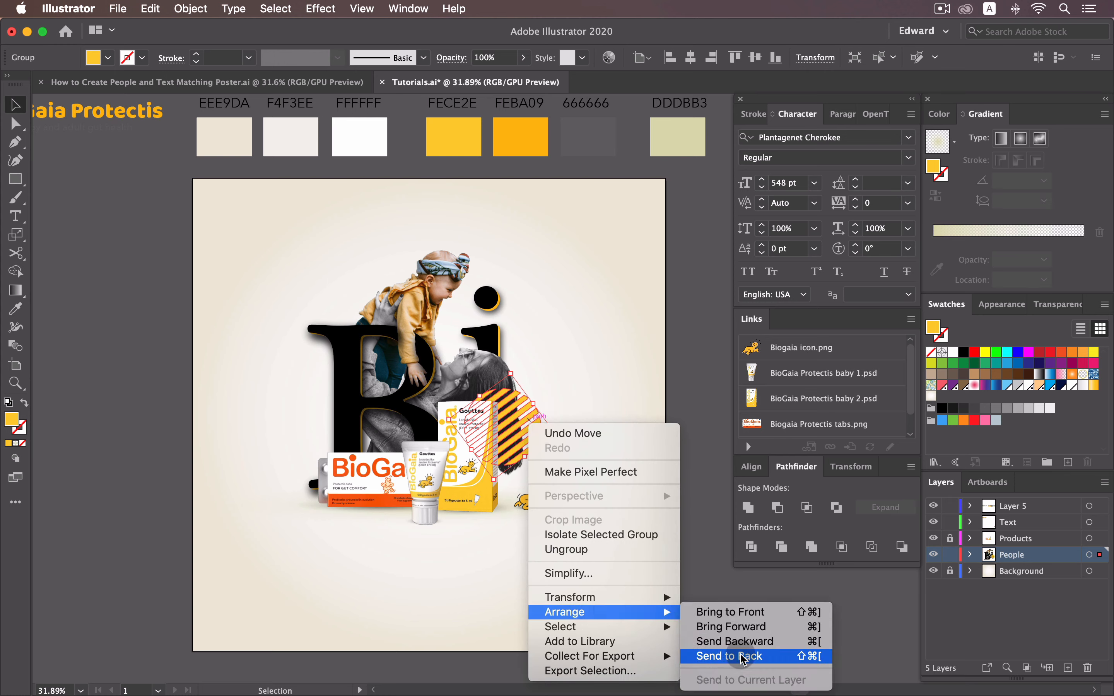
{"action": "key", "text": "Return"}
{"action": "left_click", "coordinate": [969, 554]}
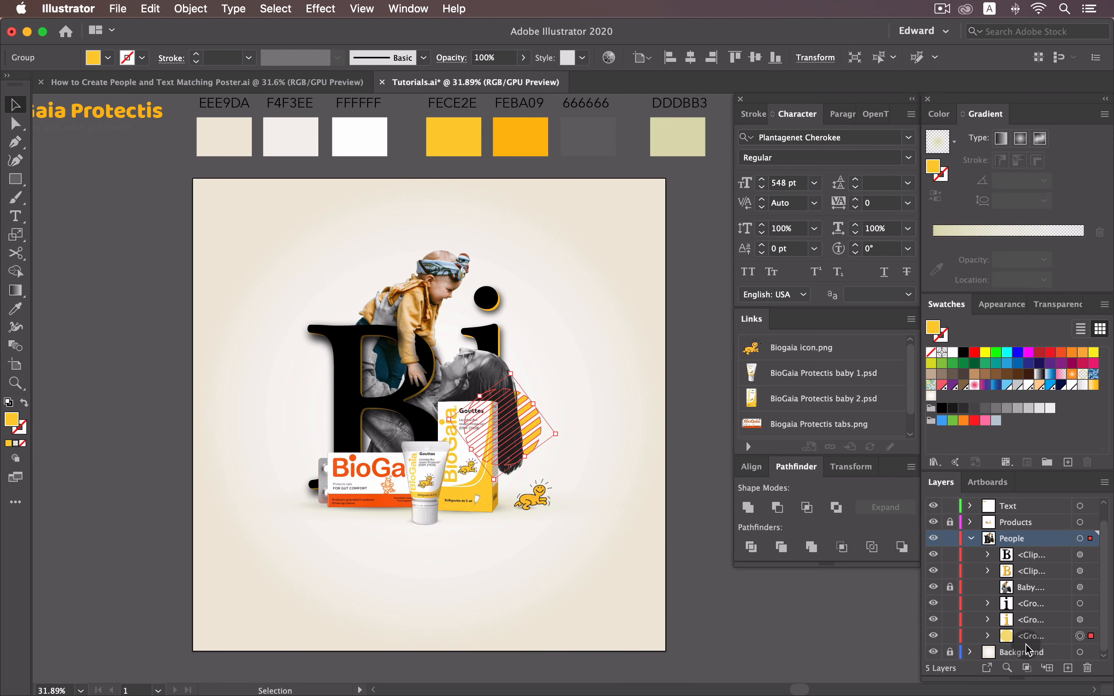
{"action": "left_click_drag", "start_coordinate": [1027, 638], "coordinate": [1013, 597]}
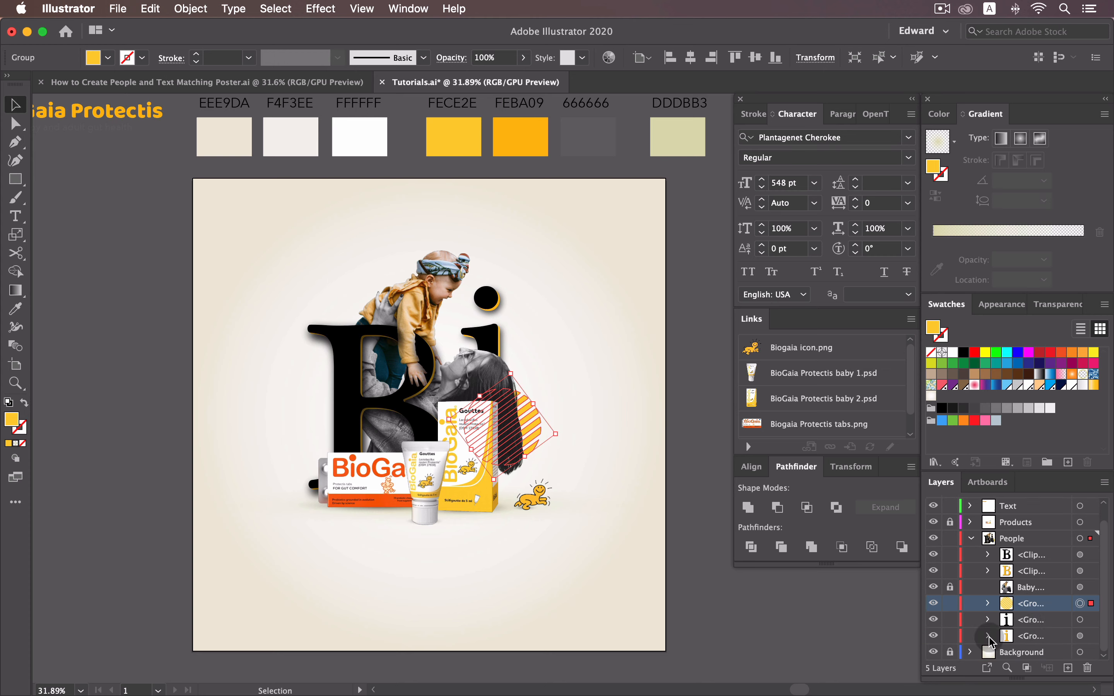
- Nudge the striped circle slightly up and left behind the mother's hair
{"action": "key", "text": "Up"}
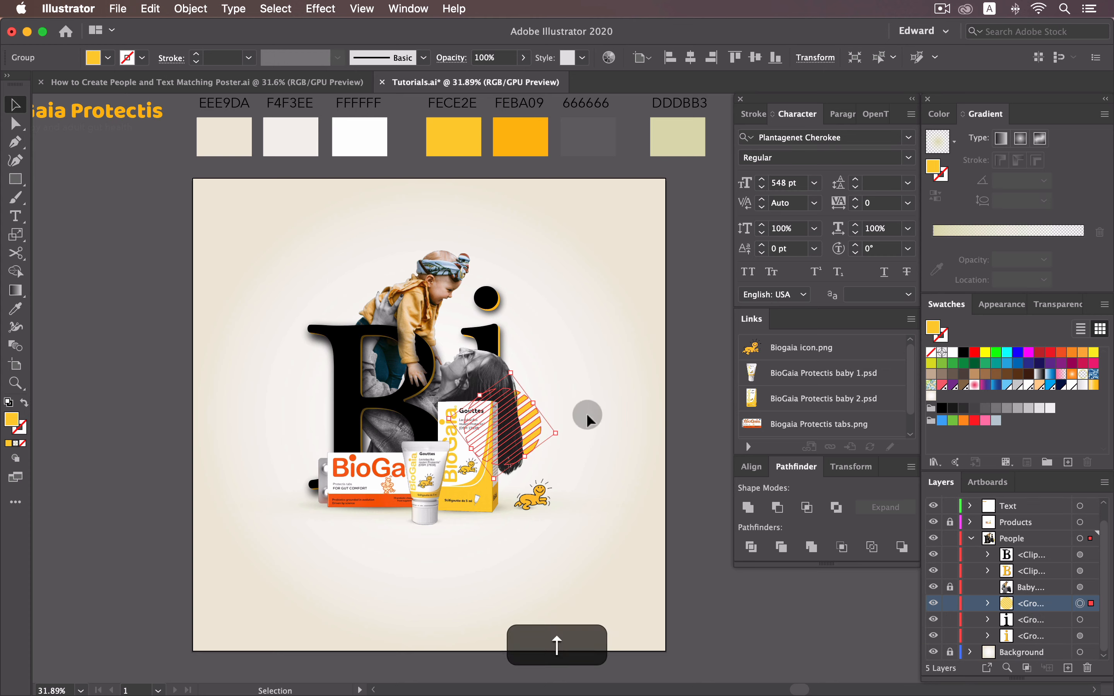
{"action": "key", "text": "shift+Up"}
{"action": "key", "text": "Left"}
{"action": "key", "text": "Left"}
{"action": "key", "text": "Up"}
{"action": "left_click", "coordinate": [665, 475]}
- Draw a short horizontal line segment in the empty area below the products and give it a black stroke
{"action": "left_click_drag", "start_coordinate": [632, 541], "coordinate": [635, 532]}
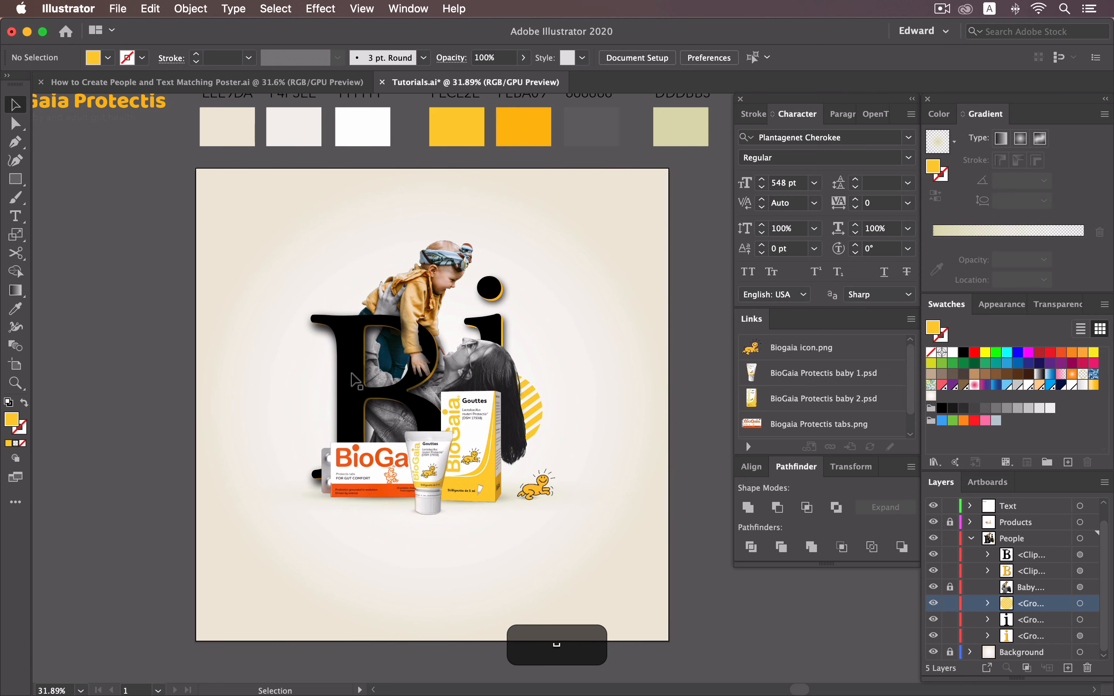
{"action": "left_click", "coordinate": [15, 179]}
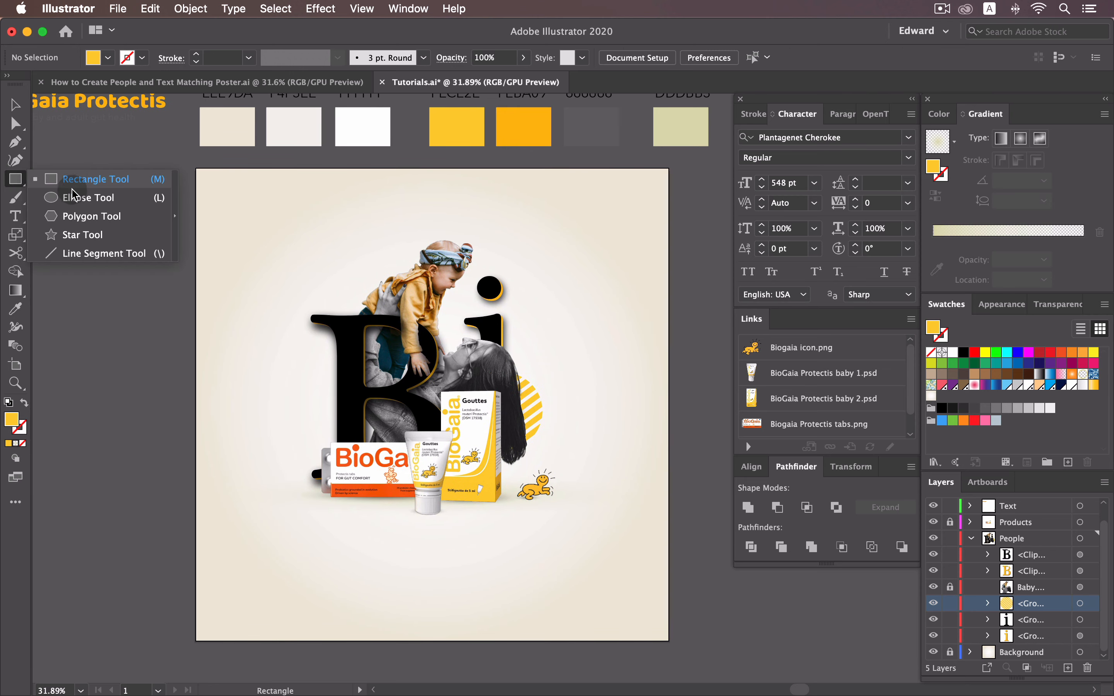
{"action": "left_click", "coordinate": [82, 254]}
{"action": "left_click_drag", "start_coordinate": [417, 560], "coordinate": [497, 571]}
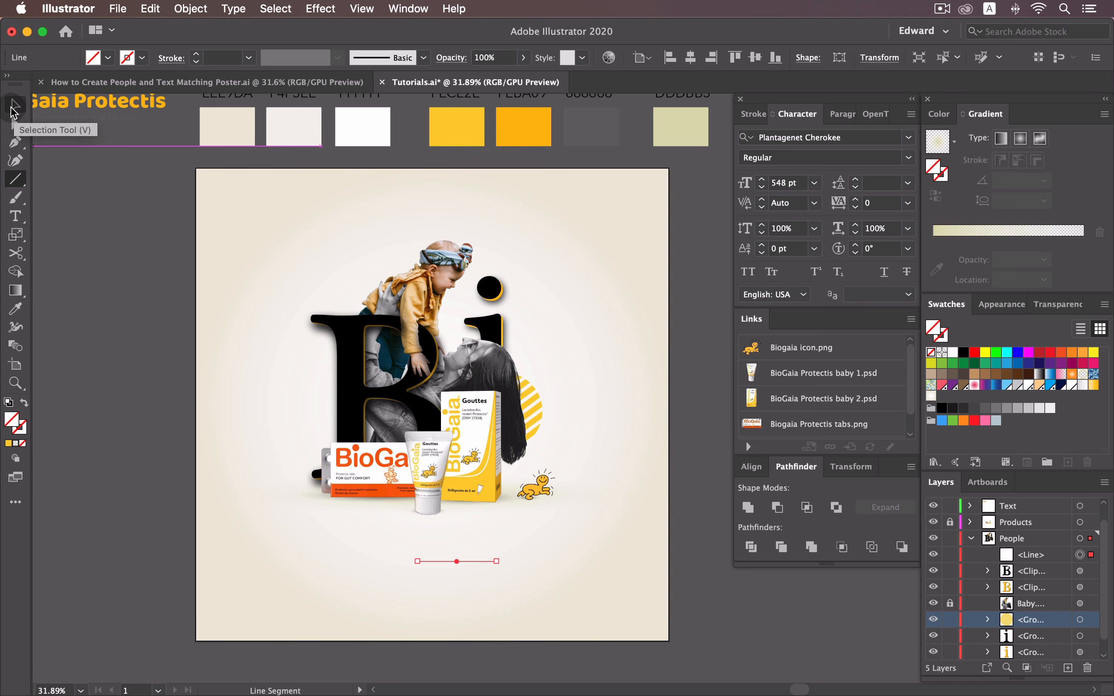
{"action": "left_click", "coordinate": [19, 427]}
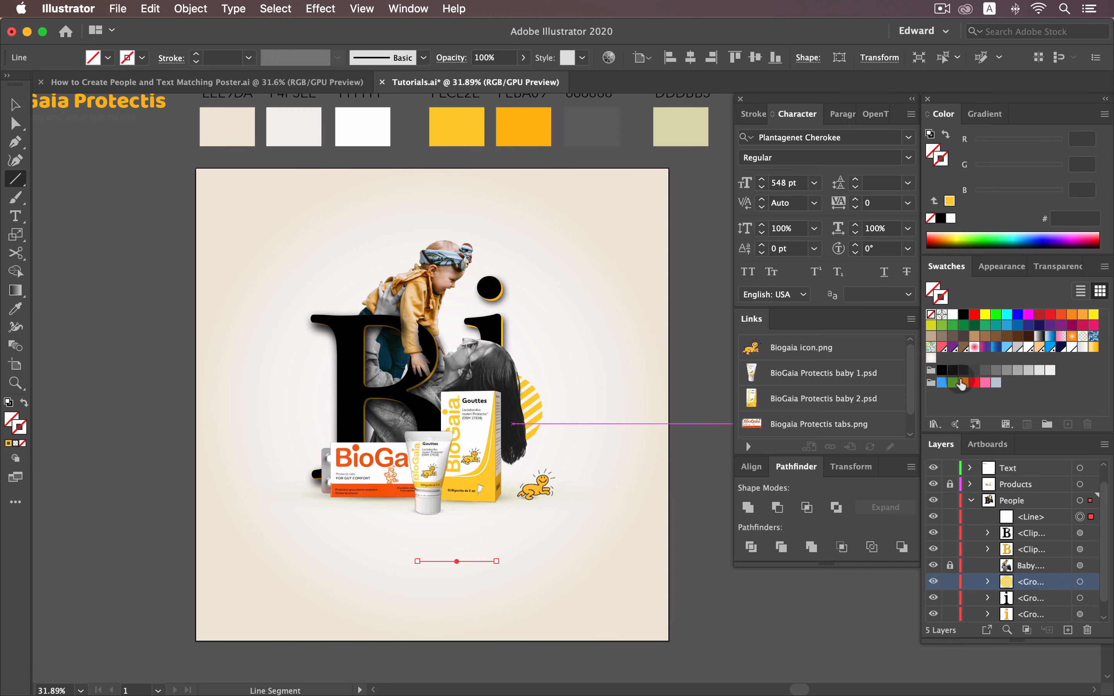
{"action": "left_click", "coordinate": [963, 317]}
- Duplicate the short black line and place the copy just below the original, offset slightly to the right
{"action": "left_click", "coordinate": [15, 105]}
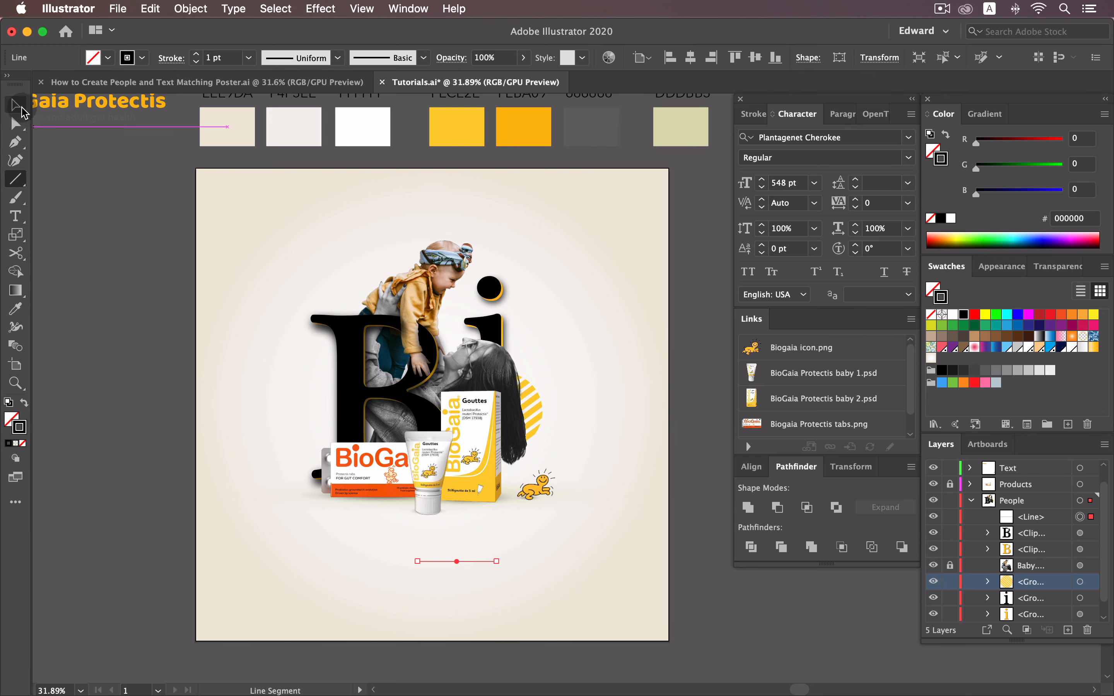
{"action": "left_click", "coordinate": [431, 573]}
{"action": "left_click_drag", "start_coordinate": [489, 563], "coordinate": [497, 568]}
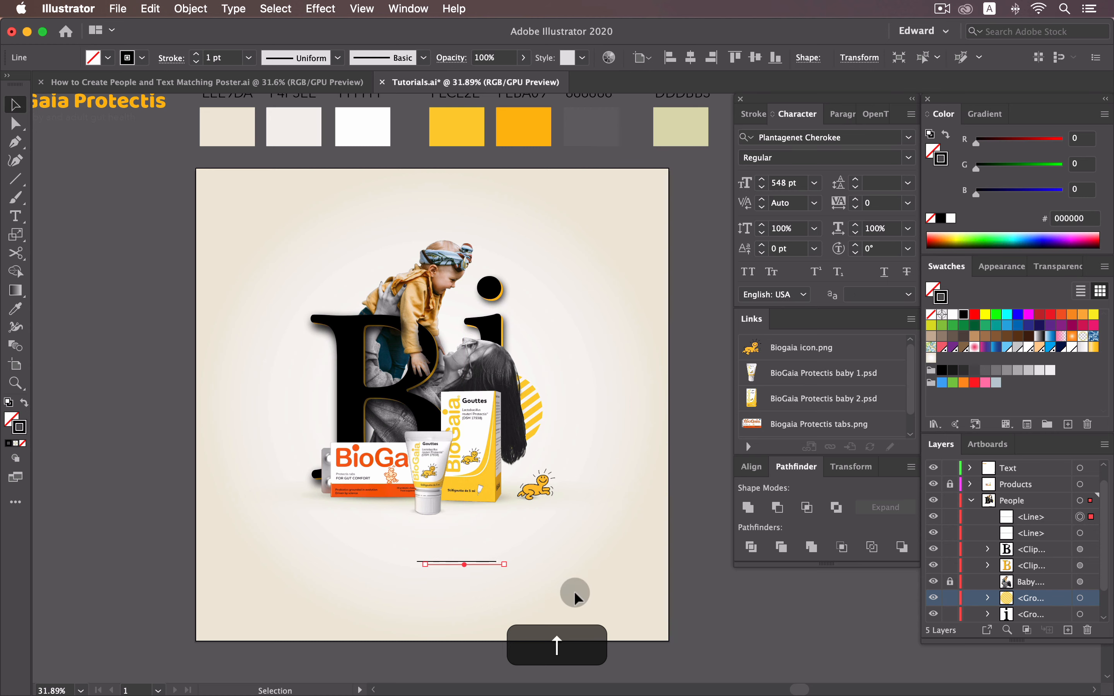
{"action": "left_click", "coordinate": [564, 573]}
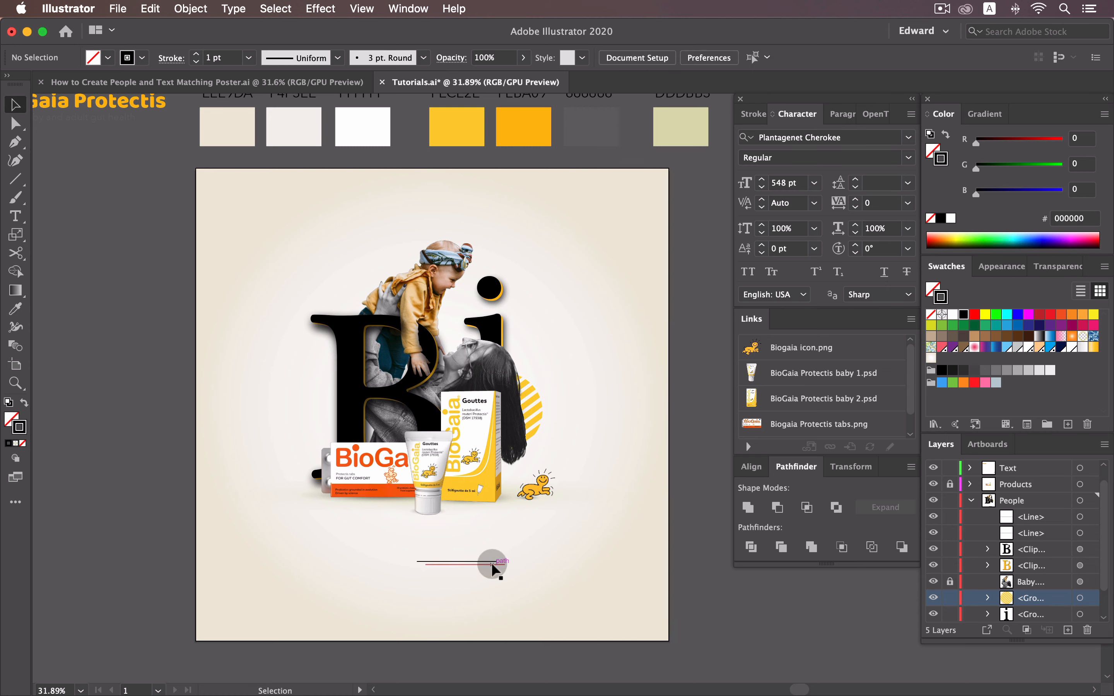
- Add a third staggered line below the two black lines, and set all three to a 0.5 pt stroke
{"action": "left_click_drag", "start_coordinate": [493, 565], "coordinate": [441, 595]}
{"action": "left_click", "coordinate": [621, 543]}
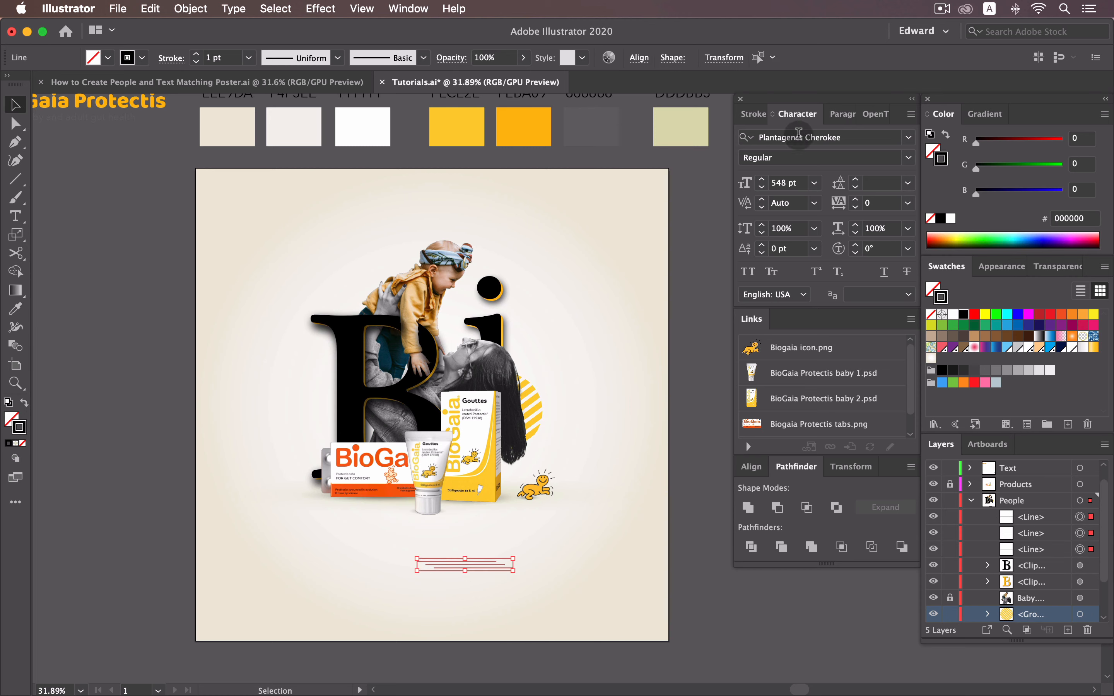
{"action": "left_click", "coordinate": [764, 116]}
{"action": "left_click", "coordinate": [855, 137]}
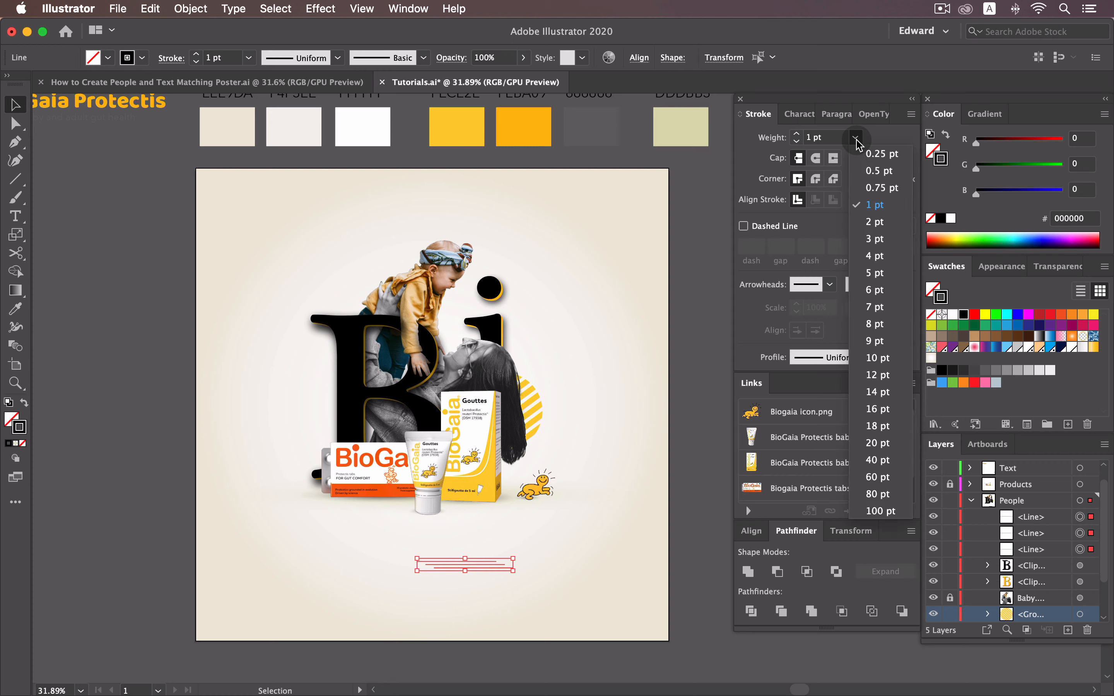
{"action": "left_click", "coordinate": [898, 169]}
- Group the three lines and arrange the group diagonally by the mother's hair, with a copy across the letter B
{"action": "right_click", "coordinate": [481, 571]}
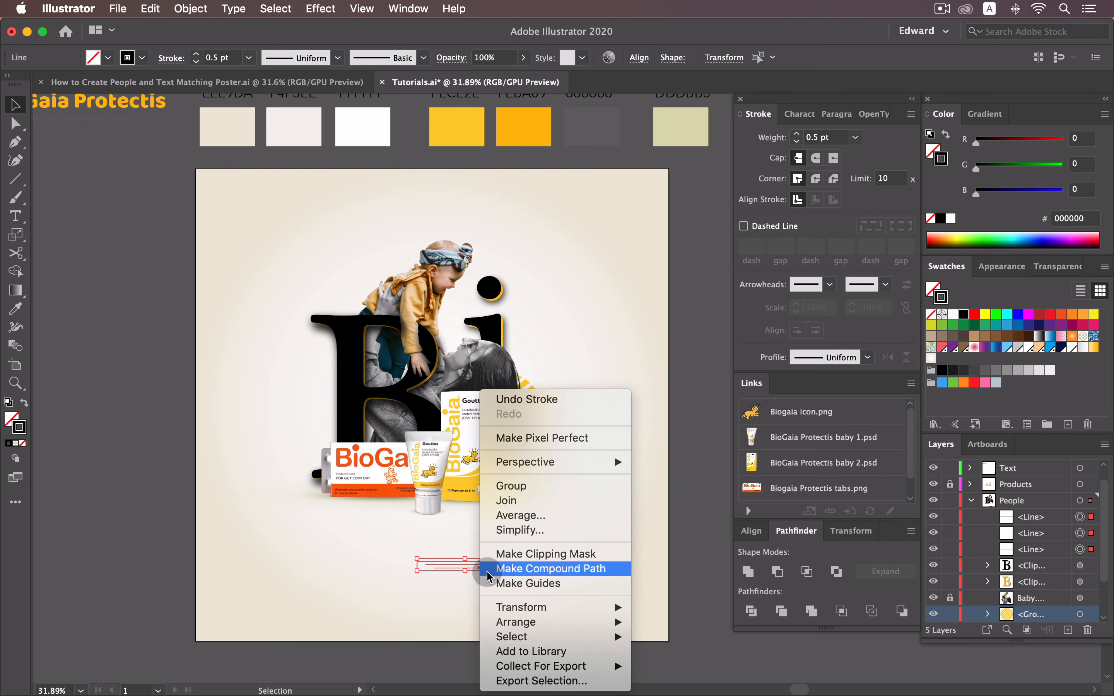
{"action": "left_click", "coordinate": [567, 488]}
{"action": "left_click_drag", "start_coordinate": [540, 562], "coordinate": [522, 490]}
{"action": "mouse_move", "coordinate": [481, 561]}
{"action": "left_mouse_down"}
{"action": "mouse_move", "coordinate": [513, 372]}
{"action": "mouse_move", "coordinate": [545, 319]}
{"action": "mouse_move", "coordinate": [528, 362]}
{"action": "mouse_move", "coordinate": [390, 358]}
{"action": "left_mouse_up"}
{"action": "left_click", "coordinate": [597, 346]}
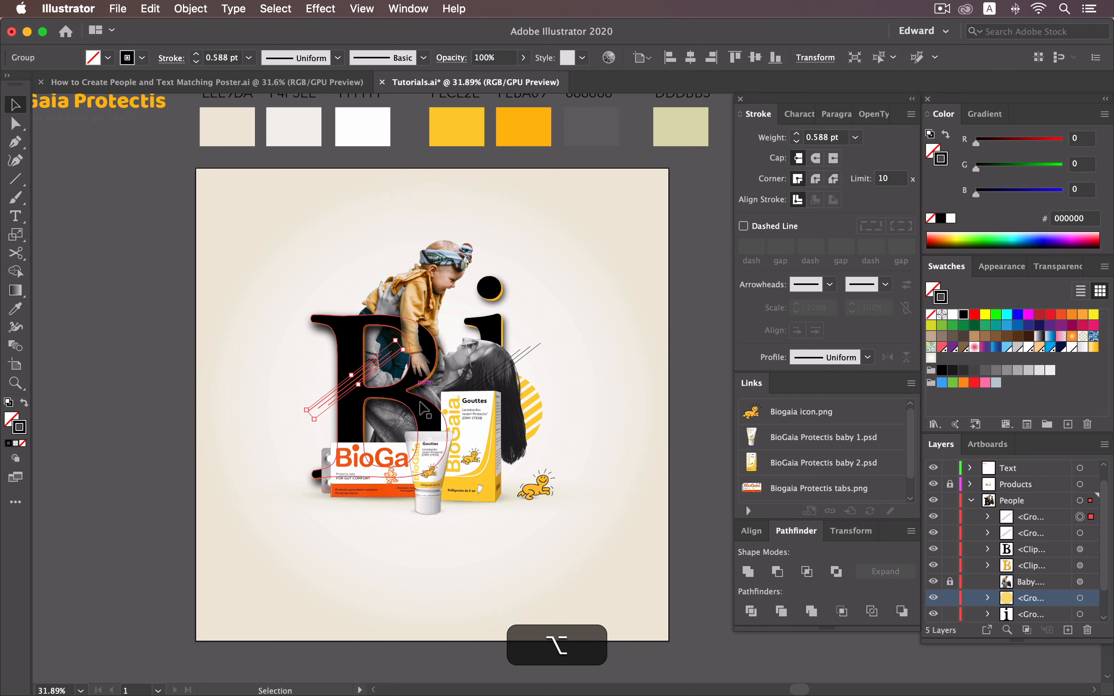
- Recolor the line group across the B with the yellow FECE2E sample as a stroke only, 0.75 pt thick
{"action": "left_click", "coordinate": [15, 313]}
{"action": "left_click", "coordinate": [457, 121]}
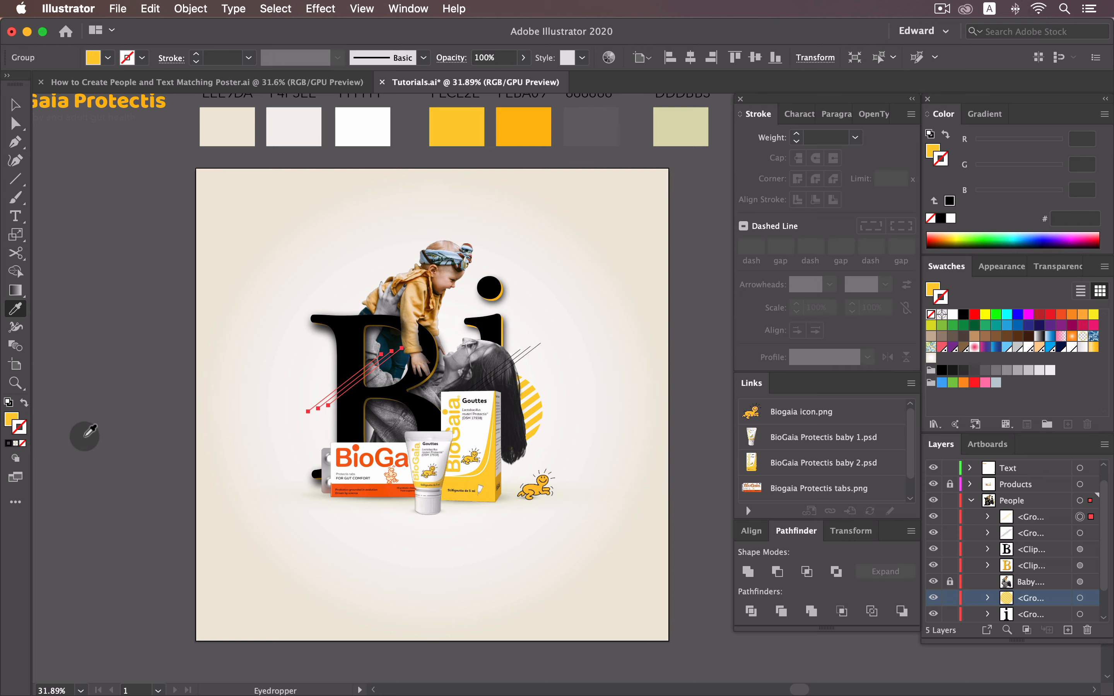
{"action": "left_click", "coordinate": [25, 404]}
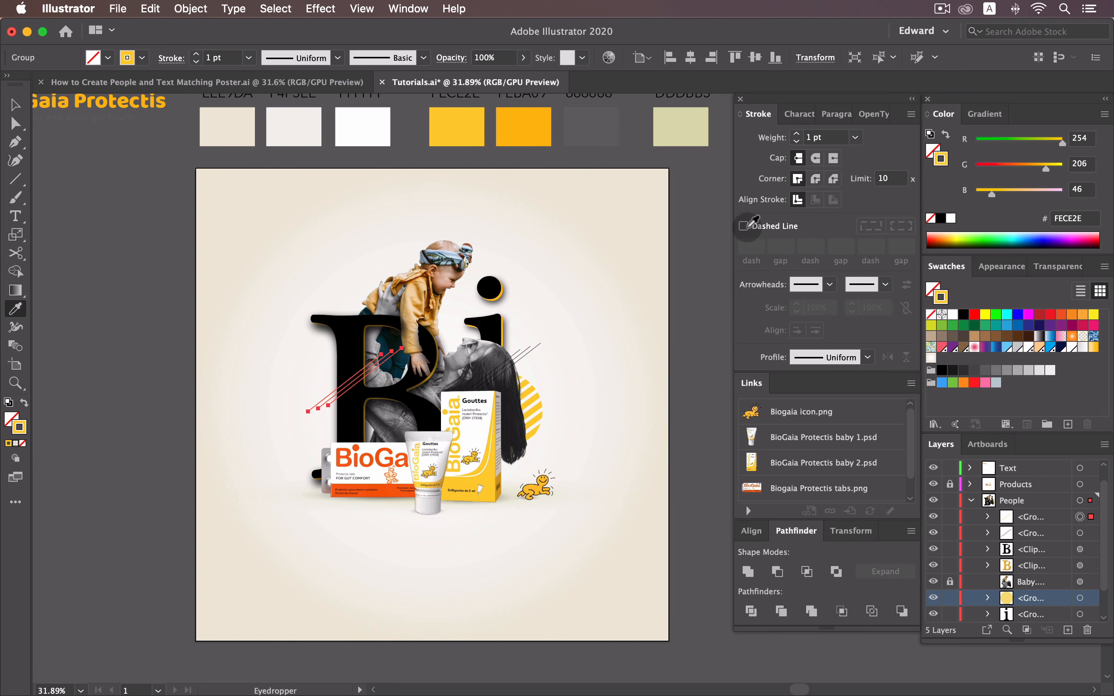
{"action": "left_click", "coordinate": [854, 138]}
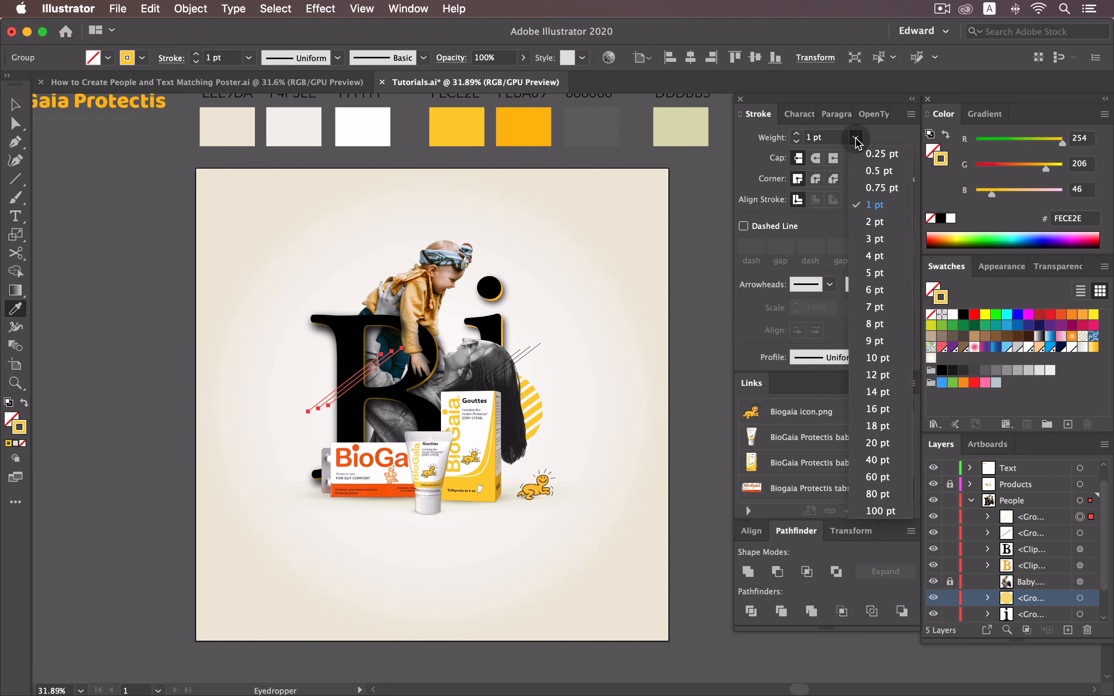
{"action": "left_click", "coordinate": [881, 188]}
{"action": "left_click", "coordinate": [15, 105]}
{"action": "left_click", "coordinate": [198, 354]}
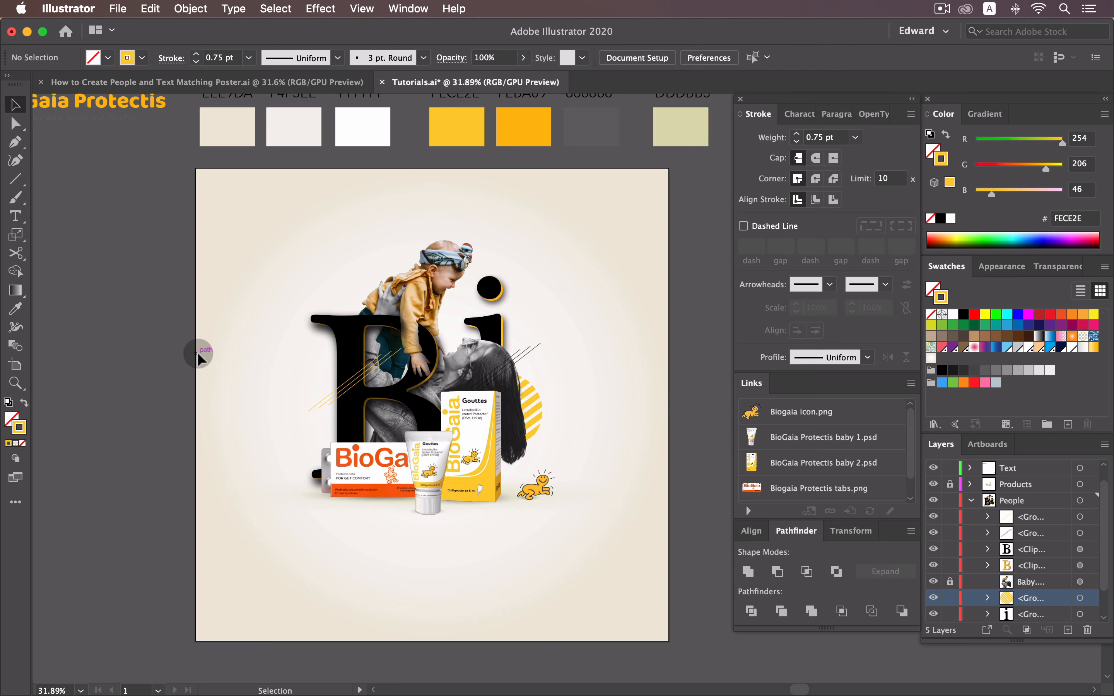
- Enlarge the yellow line group slightly and reposition it across the letter B
{"action": "left_click", "coordinate": [355, 374]}
{"action": "left_click_drag", "start_coordinate": [307, 412], "coordinate": [303, 429]}
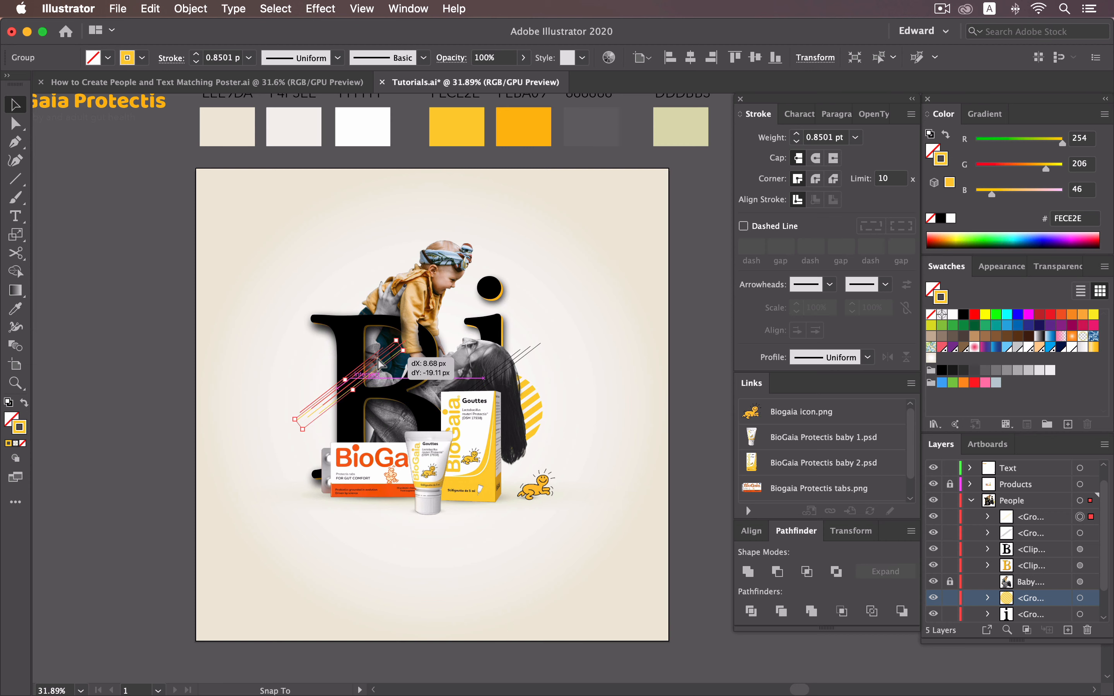
{"action": "left_click", "coordinate": [208, 381]}
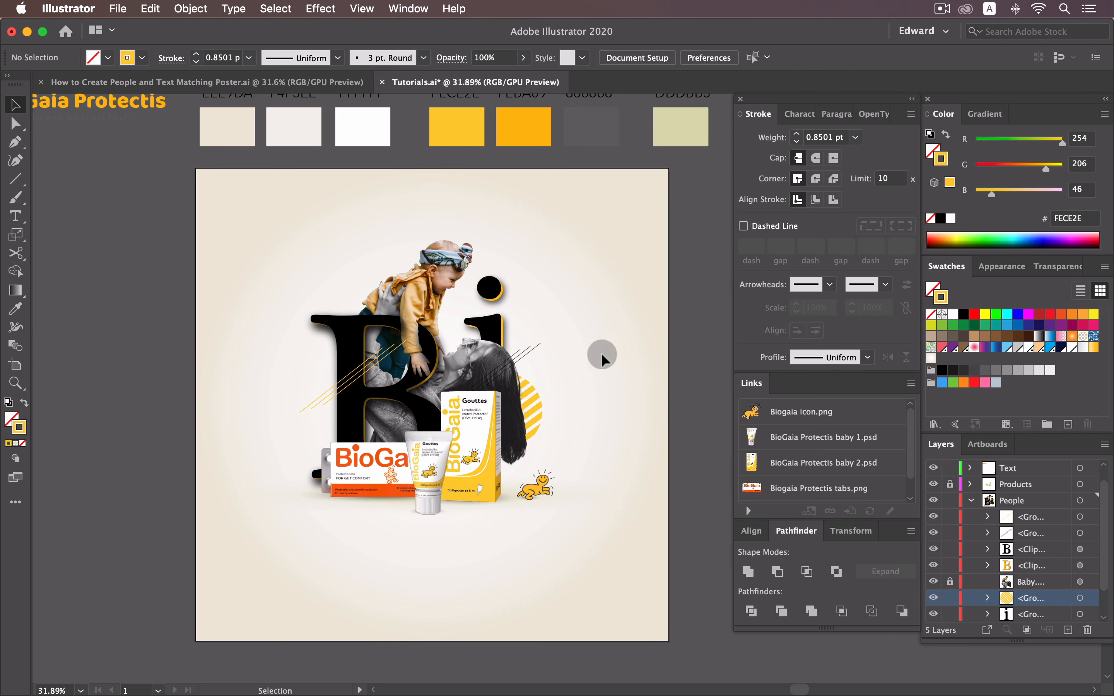
- Reorder the black diagonal line group to the bottom of the People layer so it sits behind the mother's hair
{"action": "left_click", "coordinate": [513, 348]}
{"action": "left_click_drag", "start_coordinate": [1035, 536], "coordinate": [1038, 598]}
{"action": "left_click", "coordinate": [611, 353]}
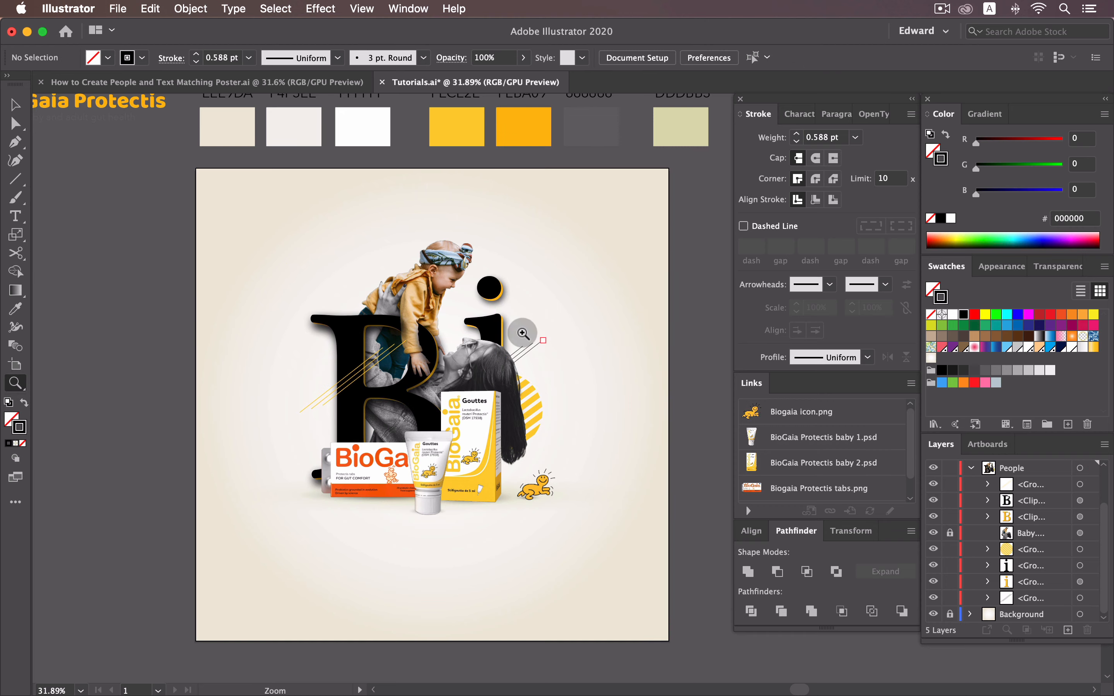
- Shorten the two longer black diagonal lines beside the mother's hair so their upper ends are level with the shortest line
{"action": "left_click", "coordinate": [523, 332]}
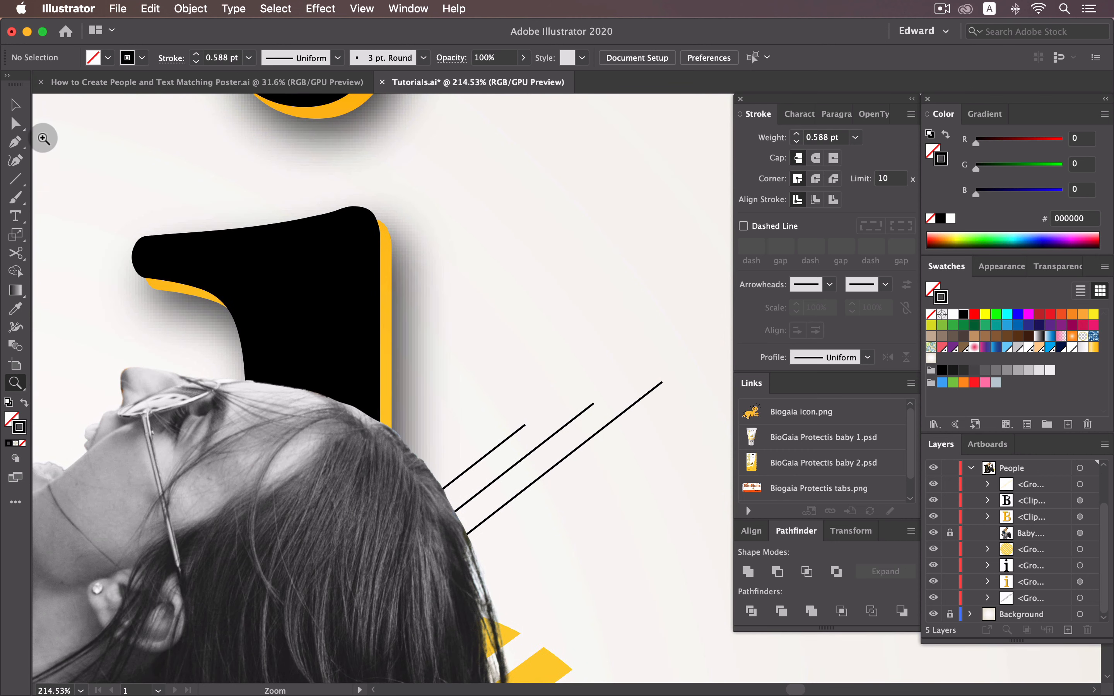
{"action": "left_click", "coordinate": [15, 124]}
{"action": "left_click_drag", "start_coordinate": [663, 389], "coordinate": [609, 426]}
{"action": "left_click", "coordinate": [692, 379]}
{"action": "left_click", "coordinate": [646, 386]}
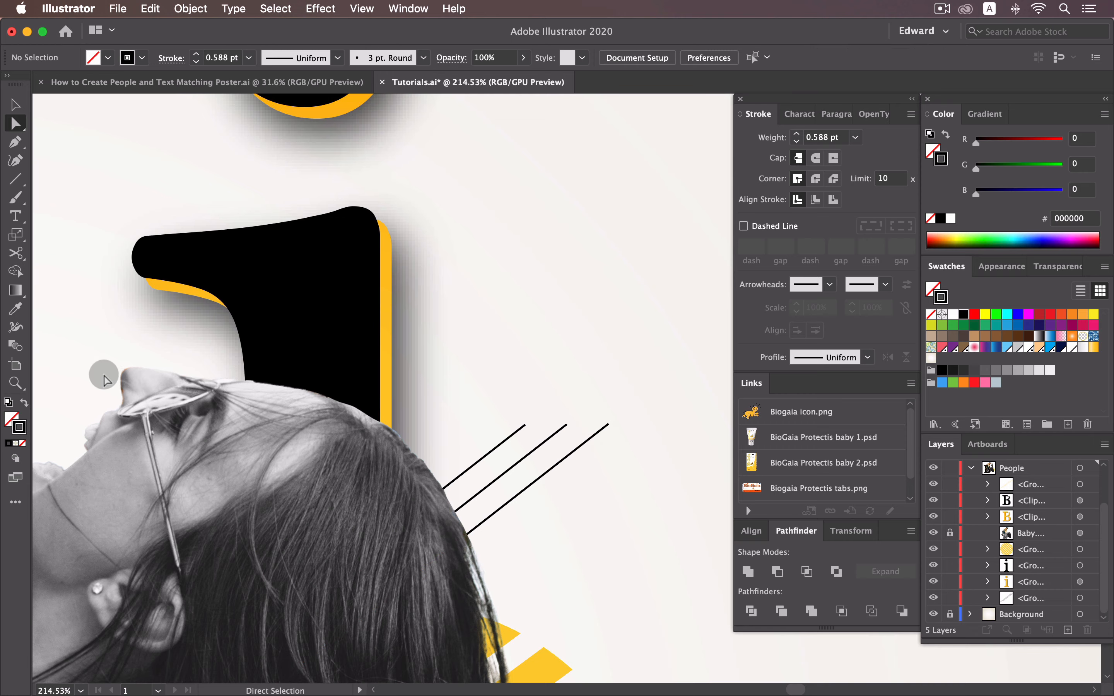
- Place the "BioGaia Protectis" title with "baby and adult gut health" beneath it below the products, and center both horizontally on the artboard
{"action": "left_click", "coordinate": [15, 382]}
{"action": "left_click_drag", "start_coordinate": [562, 356], "coordinate": [143, 413]}
{"action": "key", "text": "alt+v"}
{"action": "left_click_drag", "start_coordinate": [652, 370], "coordinate": [572, 365]}
{"action": "key", "text": "alt+z"}
{"action": "left_click_drag", "start_coordinate": [648, 362], "coordinate": [601, 370]}
{"action": "key", "text": "v"}
{"action": "left_click_drag", "start_coordinate": [610, 420], "coordinate": [571, 442]}
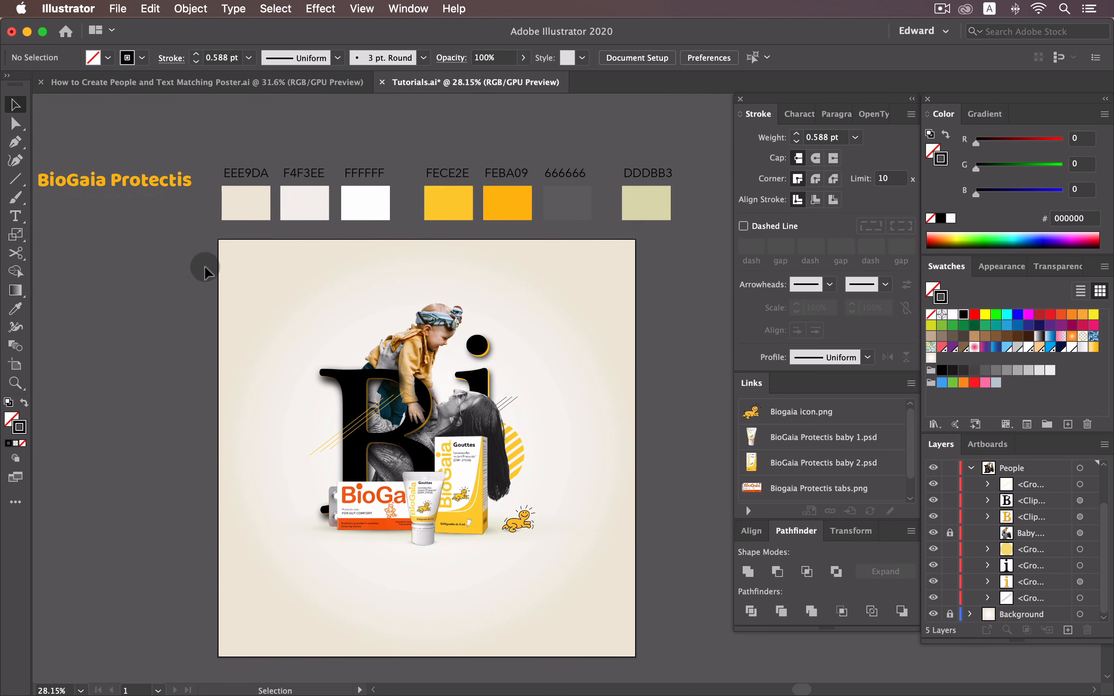
{"action": "left_click_drag", "start_coordinate": [146, 183], "coordinate": [446, 568]}
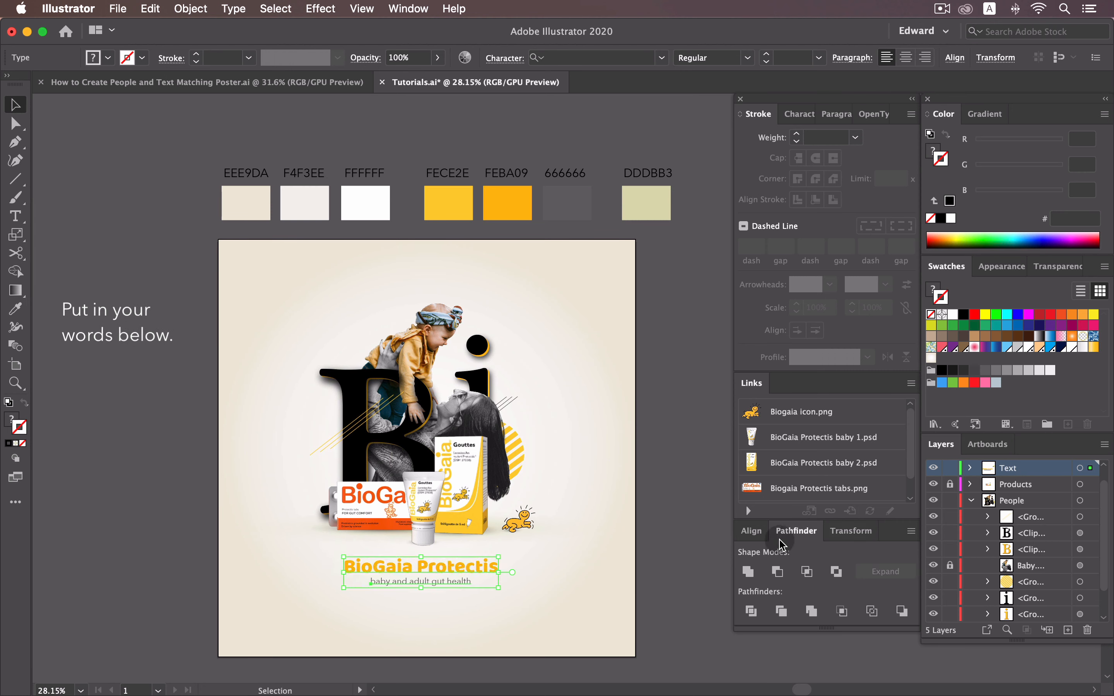
{"action": "left_click", "coordinate": [752, 535]}
{"action": "left_click", "coordinate": [777, 572]}
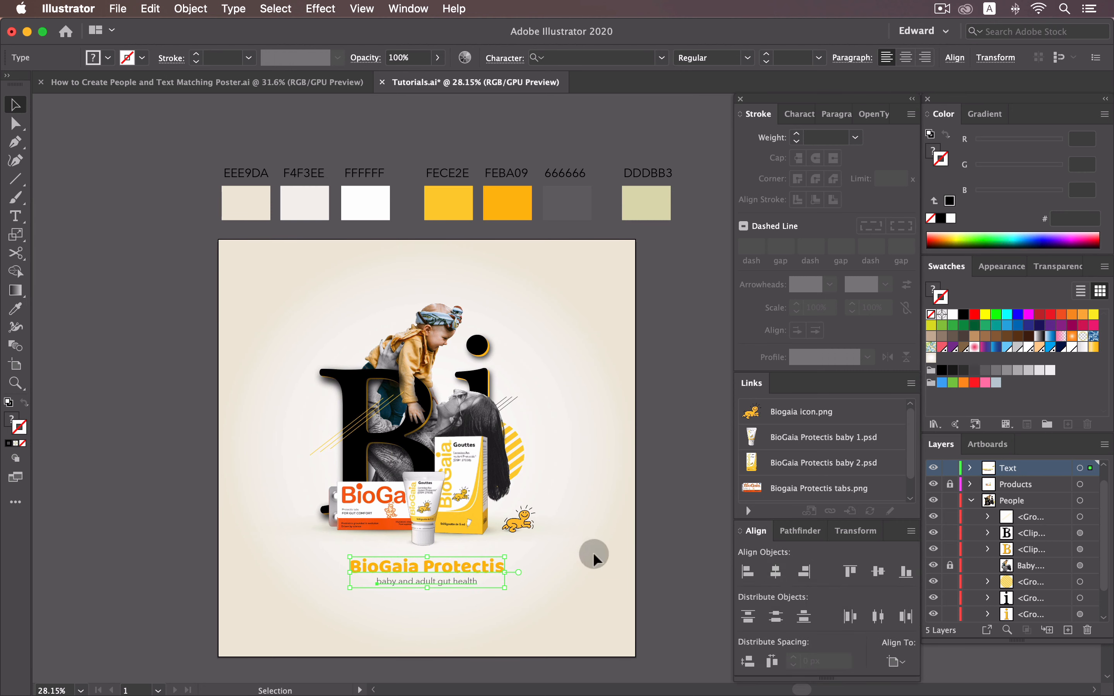
- Draw a short vertical line in the People layer near the poster's upper-right corner and give it a black stroke
{"action": "left_click_drag", "start_coordinate": [589, 567], "coordinate": [616, 528]}
{"action": "left_click", "coordinate": [646, 438]}
{"action": "left_click_drag", "start_coordinate": [647, 437], "coordinate": [631, 465]}
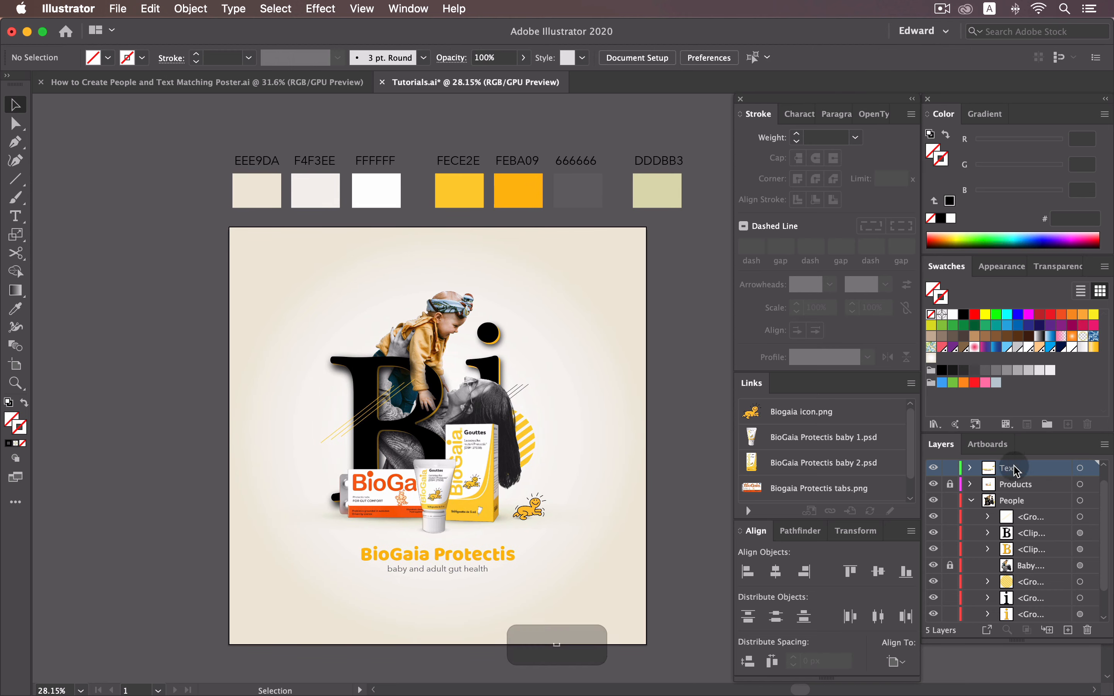
{"action": "left_click", "coordinate": [1012, 500]}
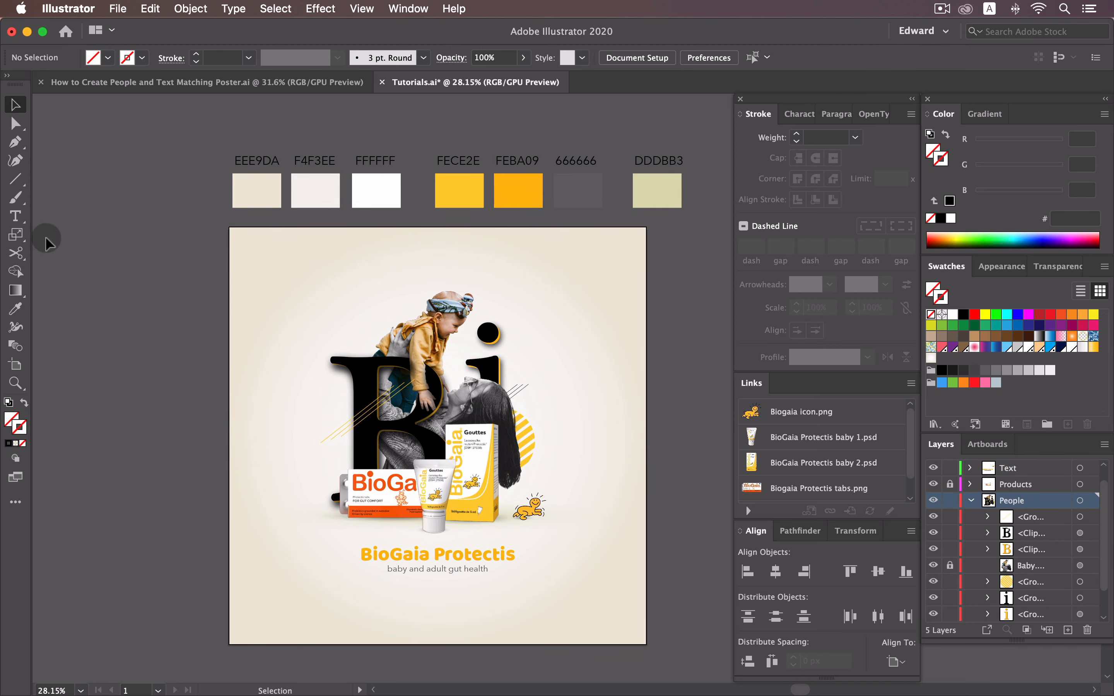
{"action": "left_click_drag", "start_coordinate": [632, 244], "coordinate": [632, 329]}
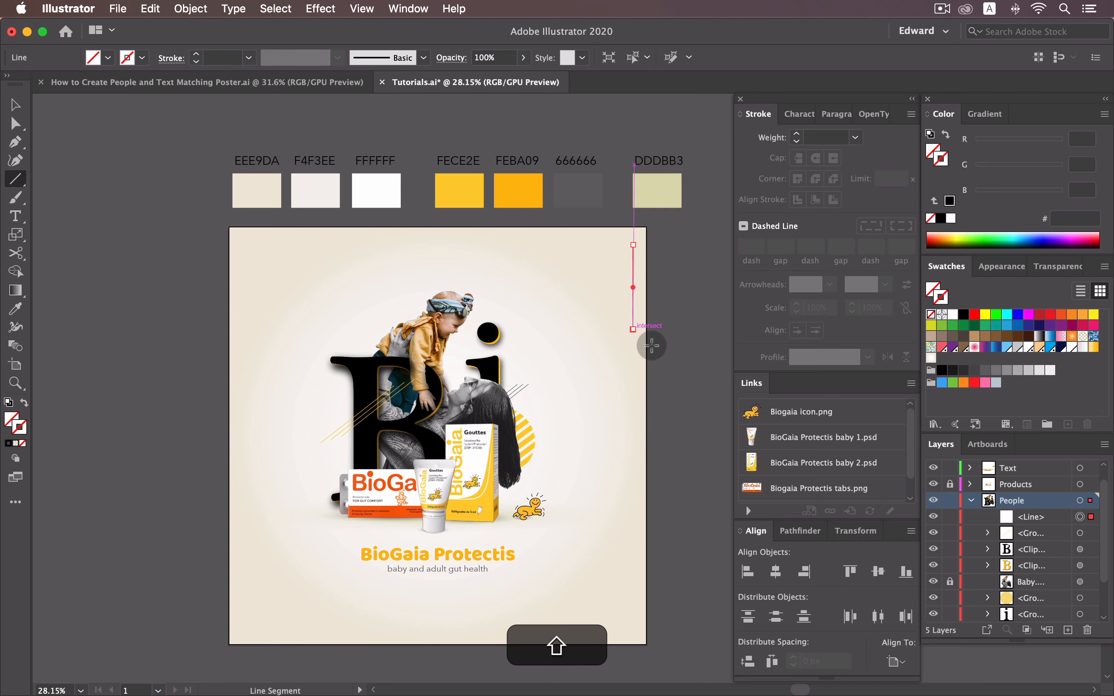
{"action": "left_click", "coordinate": [963, 315]}
{"action": "left_click", "coordinate": [15, 106]}
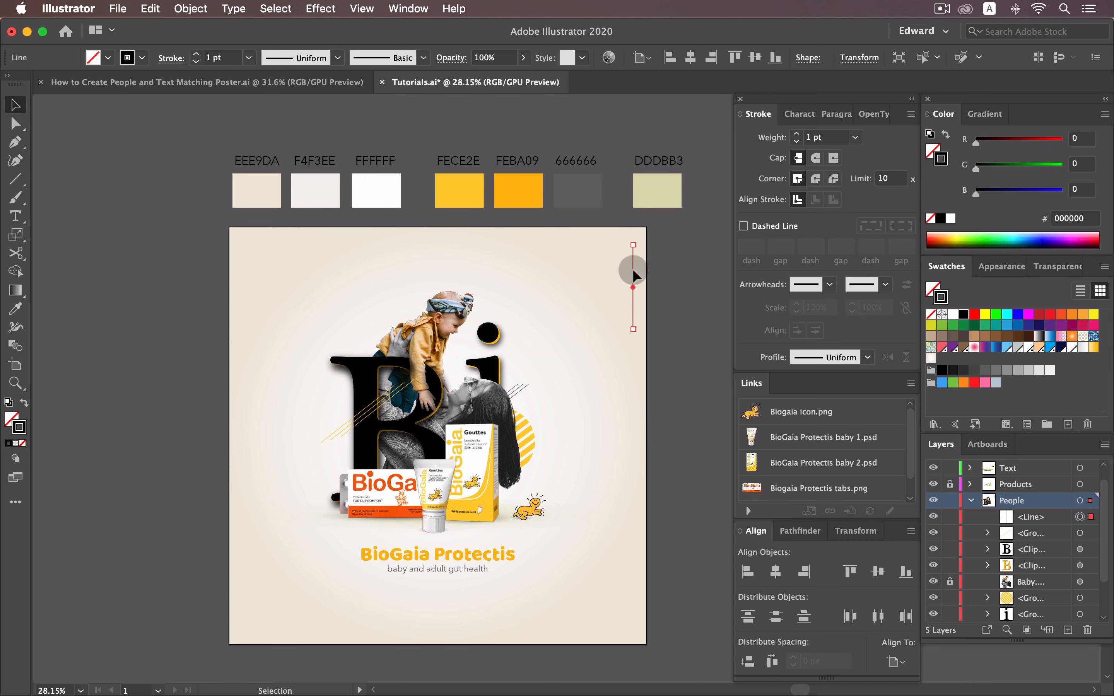
- Duplicate the vertical line slightly to its left and lower, and set both lines to a 0.5 pt stroke
{"action": "left_click", "coordinate": [641, 251]}
{"action": "mouse_move", "coordinate": [632, 274]}
{"action": "left_mouse_down", "text": "alt"}
{"action": "mouse_move", "coordinate": [630, 293]}
{"action": "mouse_move", "coordinate": [627, 276]}
{"action": "left_mouse_up", "text": "alt"}
{"action": "left_click_drag", "start_coordinate": [665, 270], "coordinate": [621, 305]}
{"action": "left_click", "coordinate": [858, 137]}
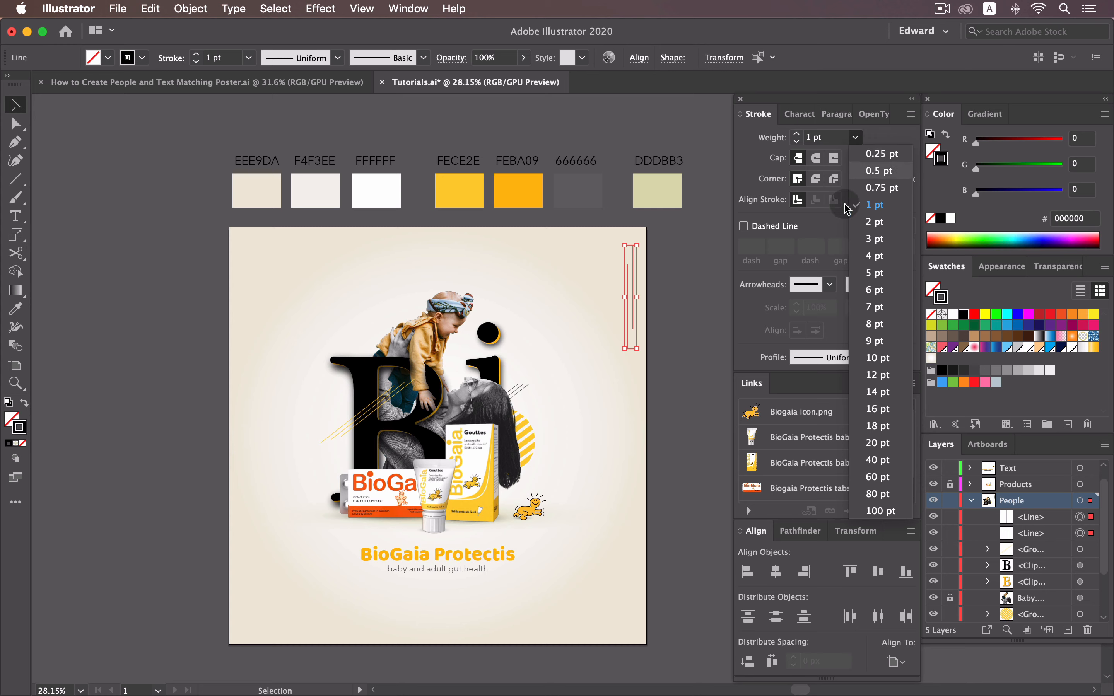
{"action": "left_click", "coordinate": [880, 171]}
{"action": "left_click", "coordinate": [679, 267]}
- Nudge the inner vertical line closer to the outer one, and shift both lines slightly left, away from the poster's edge
{"action": "left_click", "coordinate": [630, 286]}
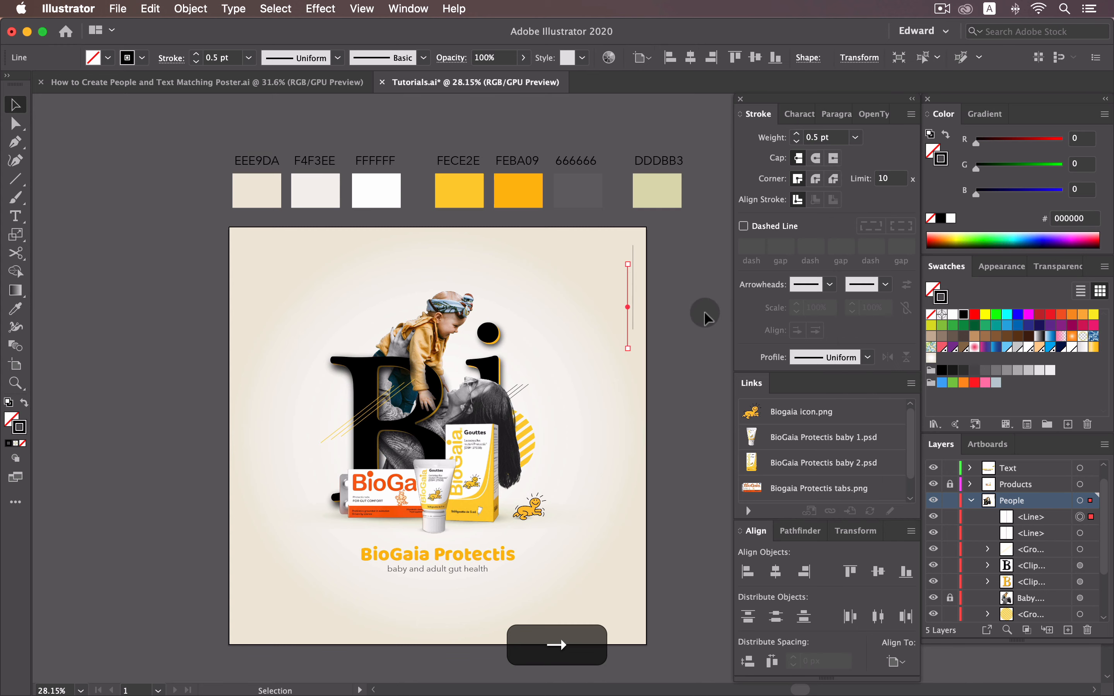
{"action": "left_click_drag", "start_coordinate": [670, 262], "coordinate": [620, 330]}
{"action": "key", "text": "Left"}
{"action": "key", "text": "Left"}
{"action": "key", "text": "Left"}
{"action": "key", "text": "Left"}
{"action": "key", "text": "Left"}
{"action": "key", "text": "Left"}
{"action": "key", "text": "Left"}
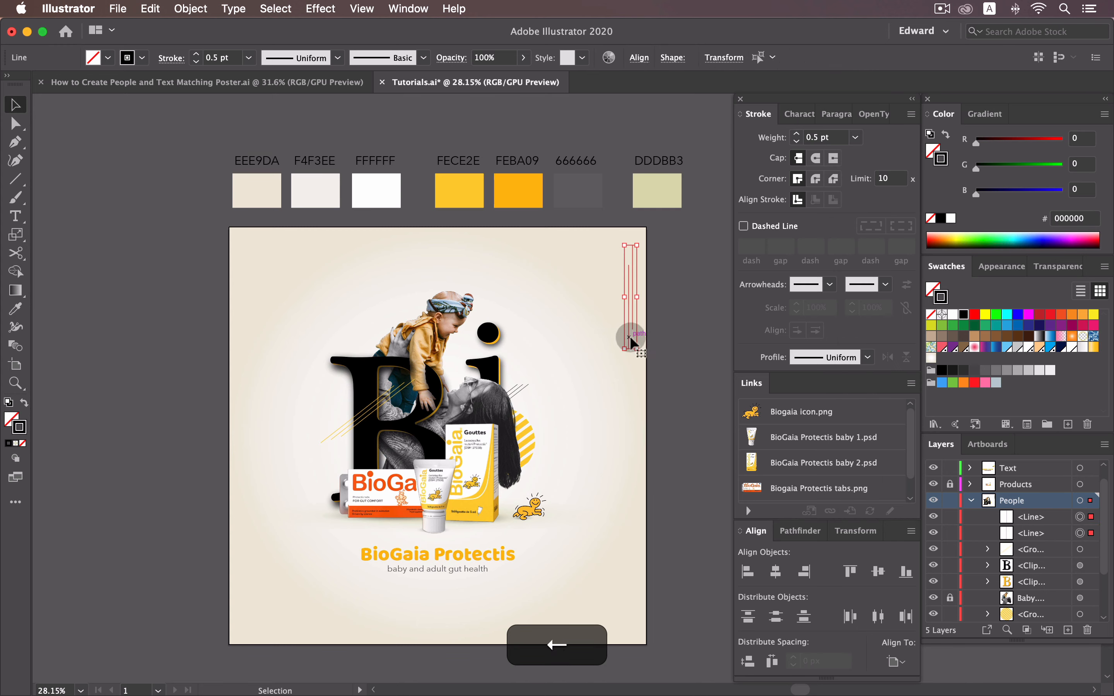
{"action": "left_click", "coordinate": [693, 305]}
- Copy a vertical line to the poster's lower-left corner and shorten it by raising its lower end
{"action": "key", "text": "space"}
{"action": "scroll", "coordinate": [623, 428], "scroll_direction": "down", "scroll_amount": 1}
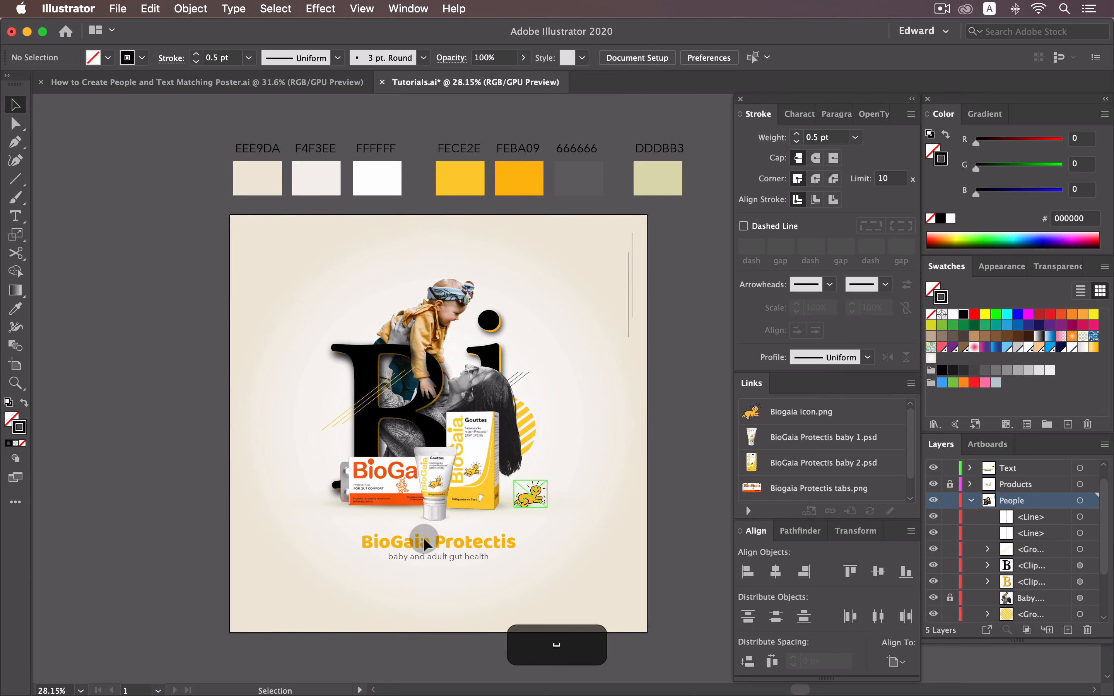
{"action": "left_click_drag", "start_coordinate": [629, 278], "coordinate": [250, 558]}
{"action": "key", "text": "a"}
{"action": "left_click", "coordinate": [245, 537]}
{"action": "left_click", "coordinate": [274, 614]}
{"action": "left_click_drag", "start_coordinate": [208, 643], "coordinate": [257, 619]}
{"action": "key", "text": "shift+Up"}
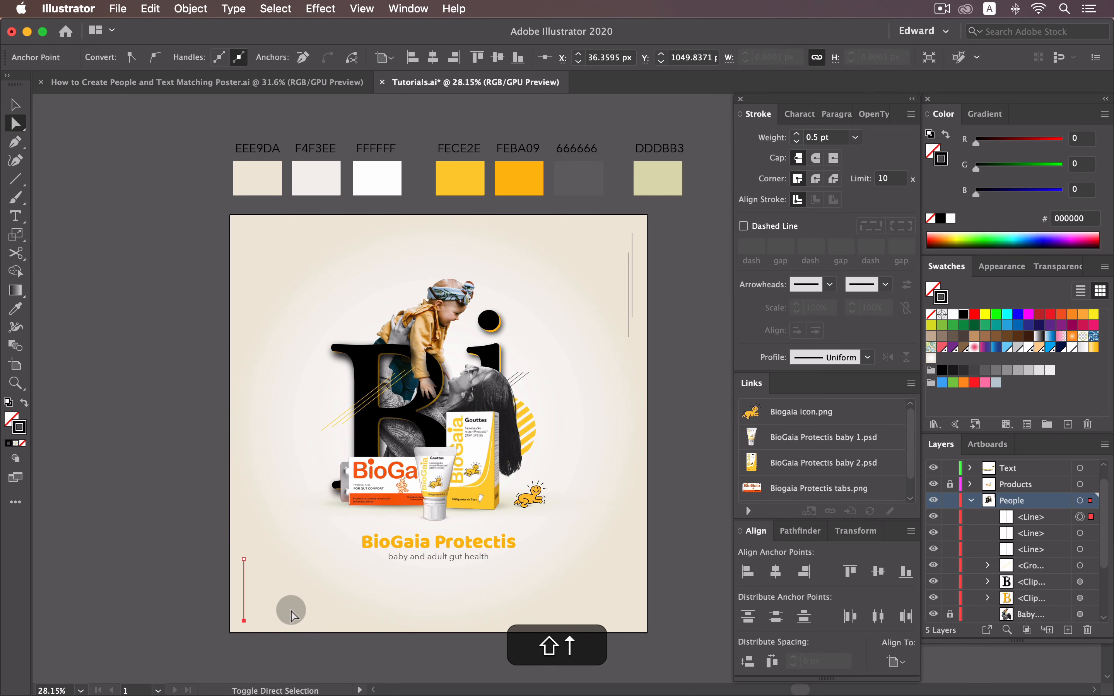
{"action": "left_click", "coordinate": [178, 327]}
- Make the lower-left line dashed with a 1 pt dash and 14 pt gap, using round caps and round corners
{"action": "left_click", "coordinate": [17, 106]}
{"action": "left_click", "coordinate": [246, 564]}
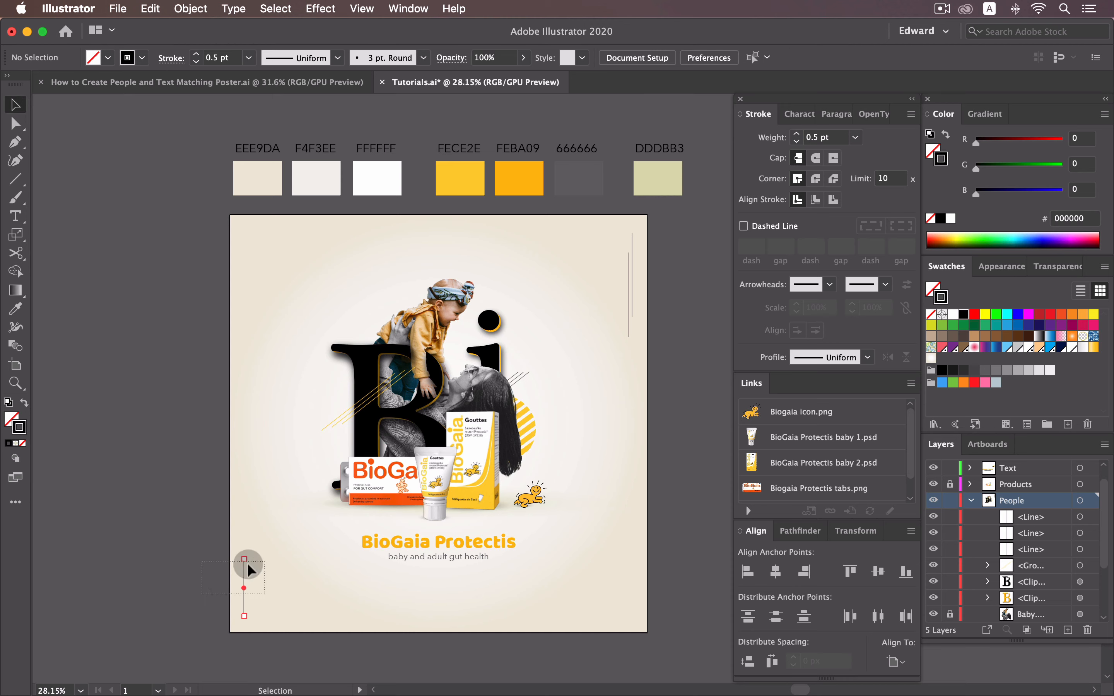
{"action": "left_click", "coordinate": [743, 225]}
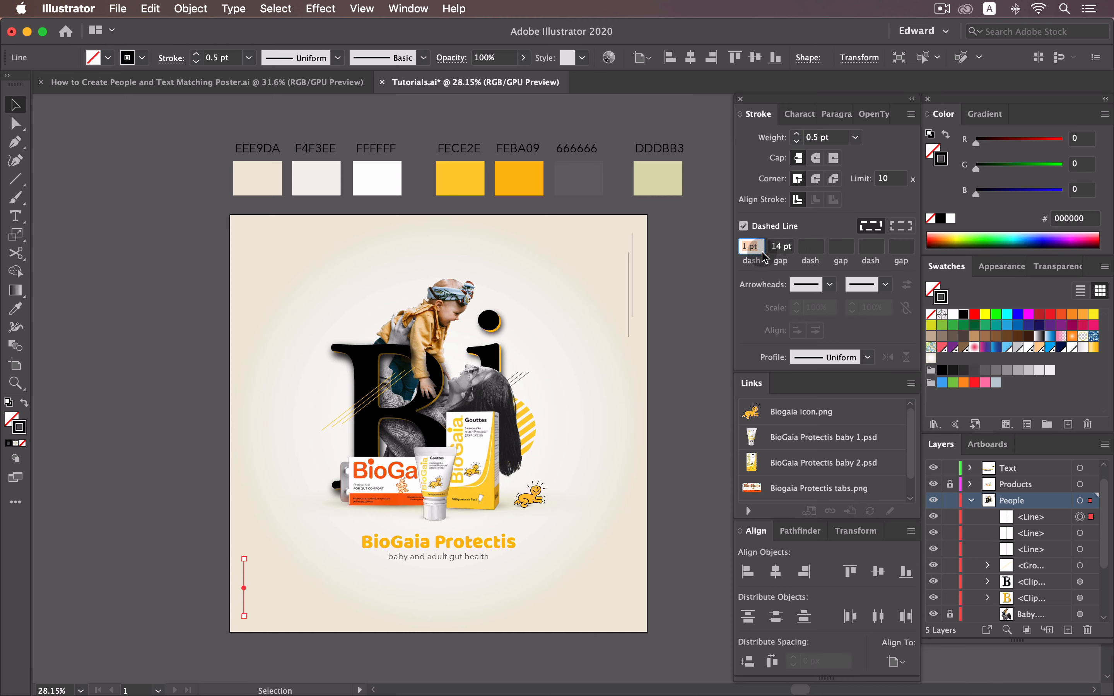
{"action": "type", "text": "14"}
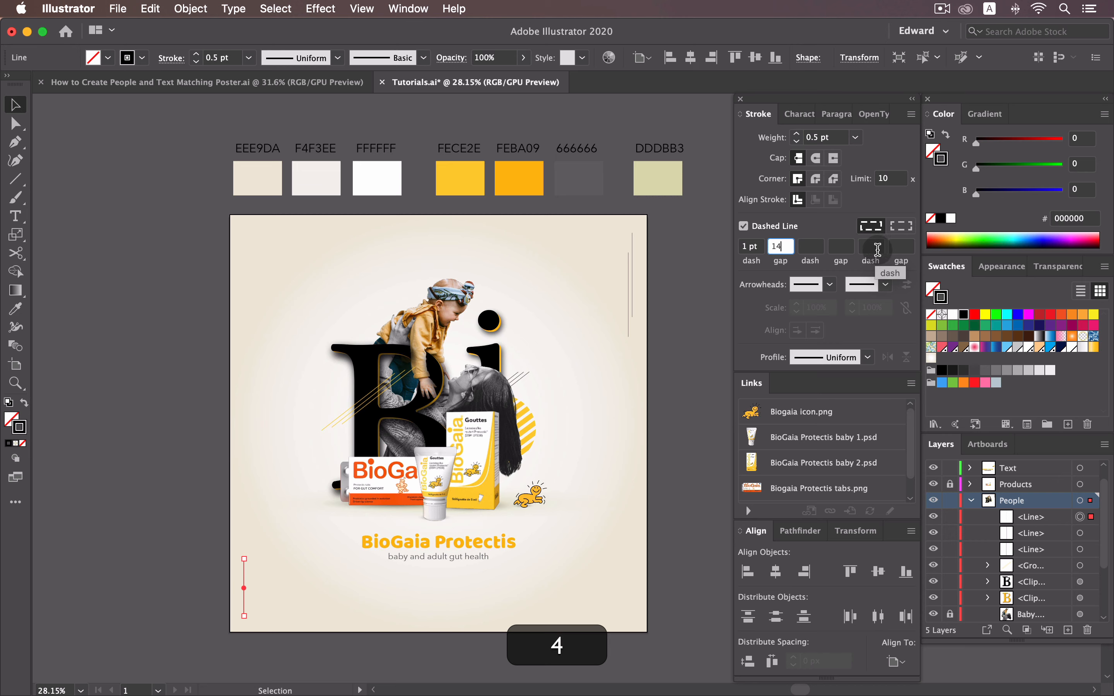
{"action": "left_click", "coordinate": [816, 158]}
{"action": "left_click", "coordinate": [816, 179]}
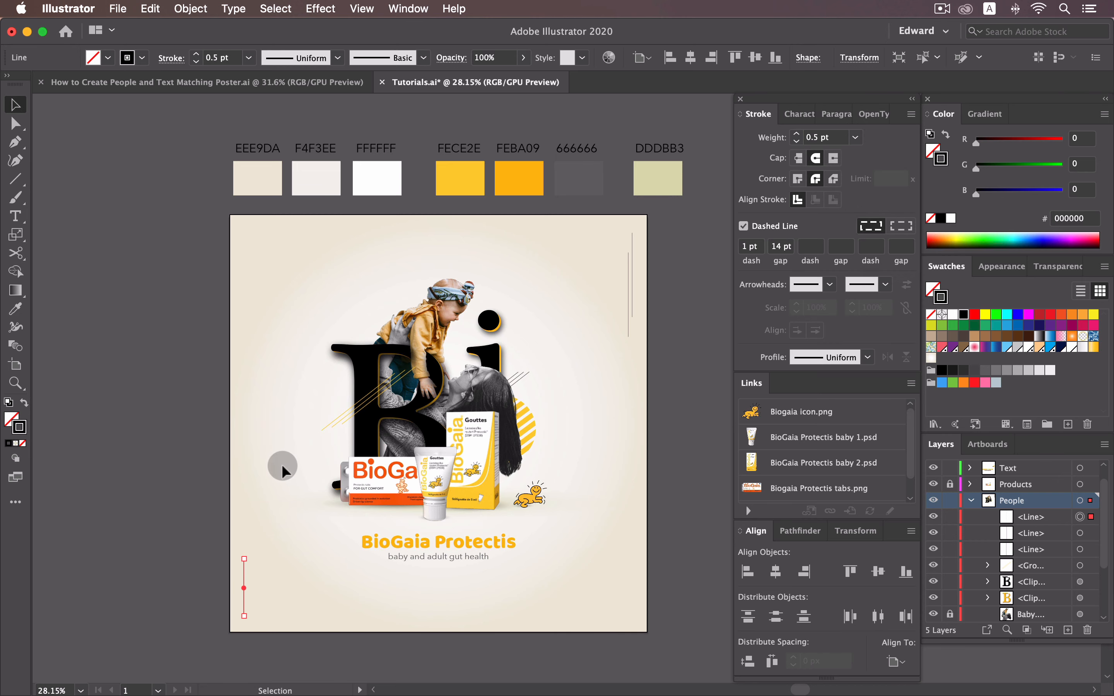
- Set the dashed lower-left line's stroke weight to 1 pt
{"action": "key", "text": "space"}
{"action": "left_click_drag", "start_coordinate": [276, 574], "coordinate": [295, 503]}
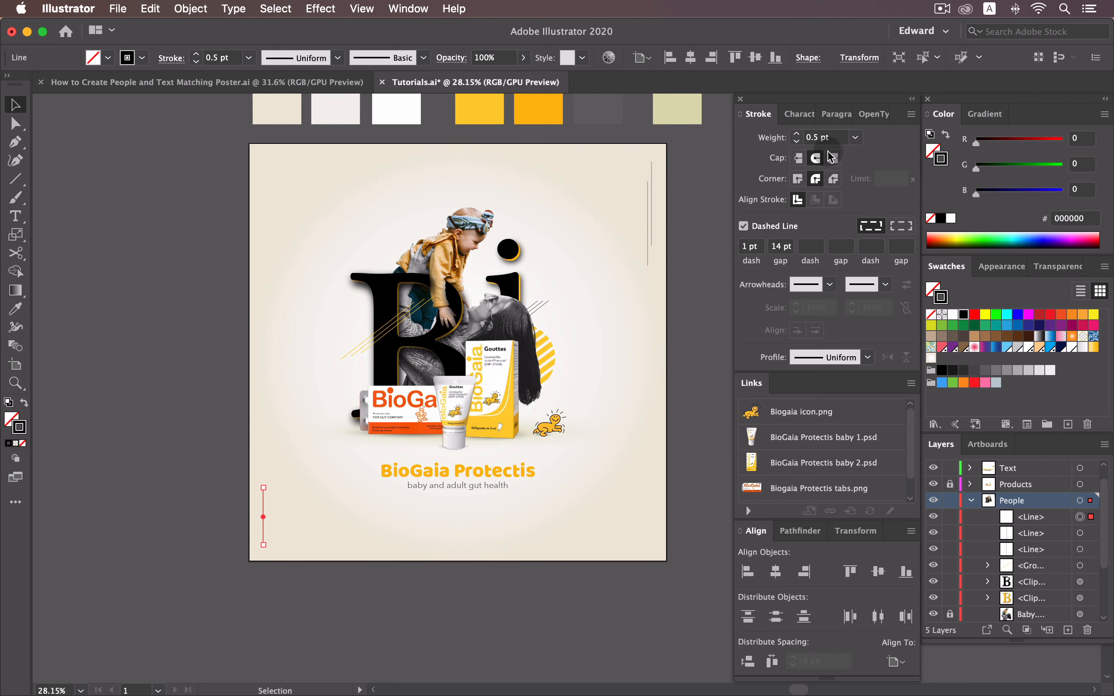
{"action": "left_click", "coordinate": [855, 137]}
{"action": "left_click", "coordinate": [874, 204]}
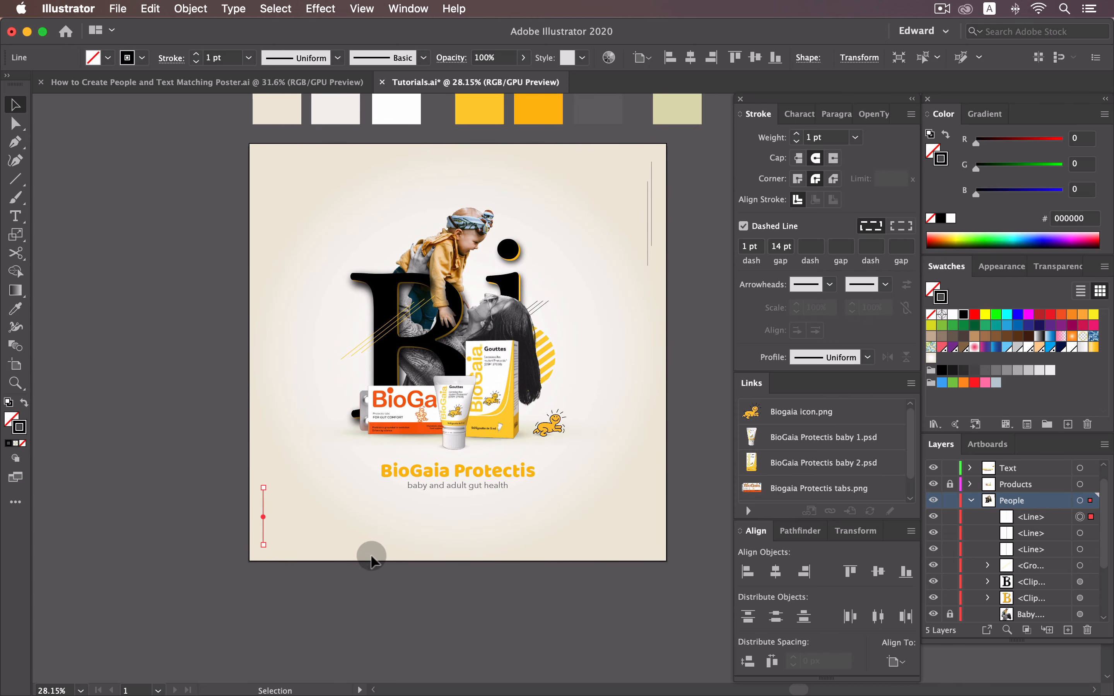
{"action": "left_click", "coordinate": [356, 554]}
- Duplicate the dotted line slightly to the right and repeat the copy at equal spacing to form a dot grid of eleven columns
{"action": "left_click_drag", "start_coordinate": [266, 509], "coordinate": [370, 510]}
{"action": "key", "text": "z"}
{"action": "key", "text": "v"}
{"action": "left_click", "coordinate": [317, 474]}
{"action": "key", "text": "super+z"}
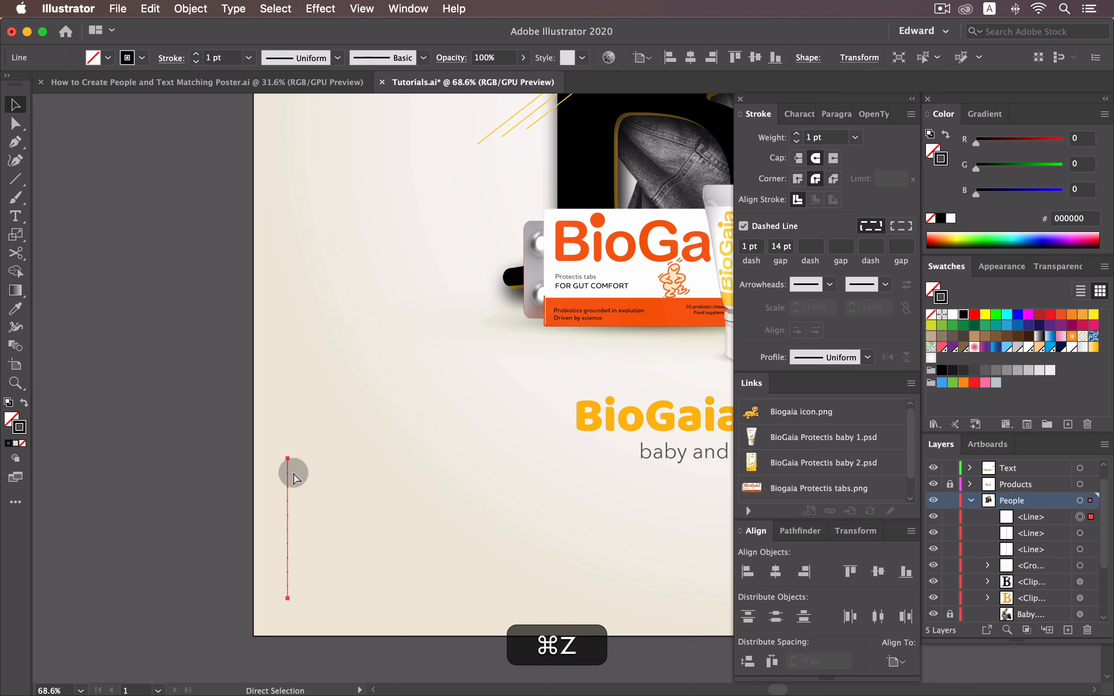
{"action": "left_click_drag", "start_coordinate": [290, 472], "coordinate": [299, 474]}
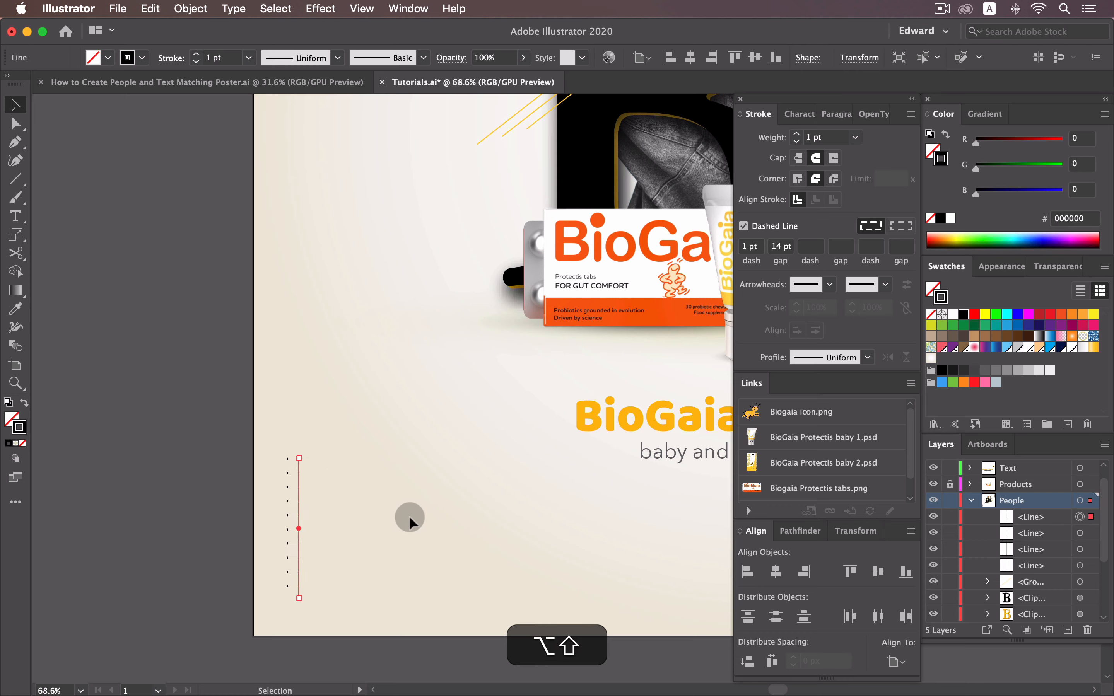
{"action": "key", "text": "super+d"}
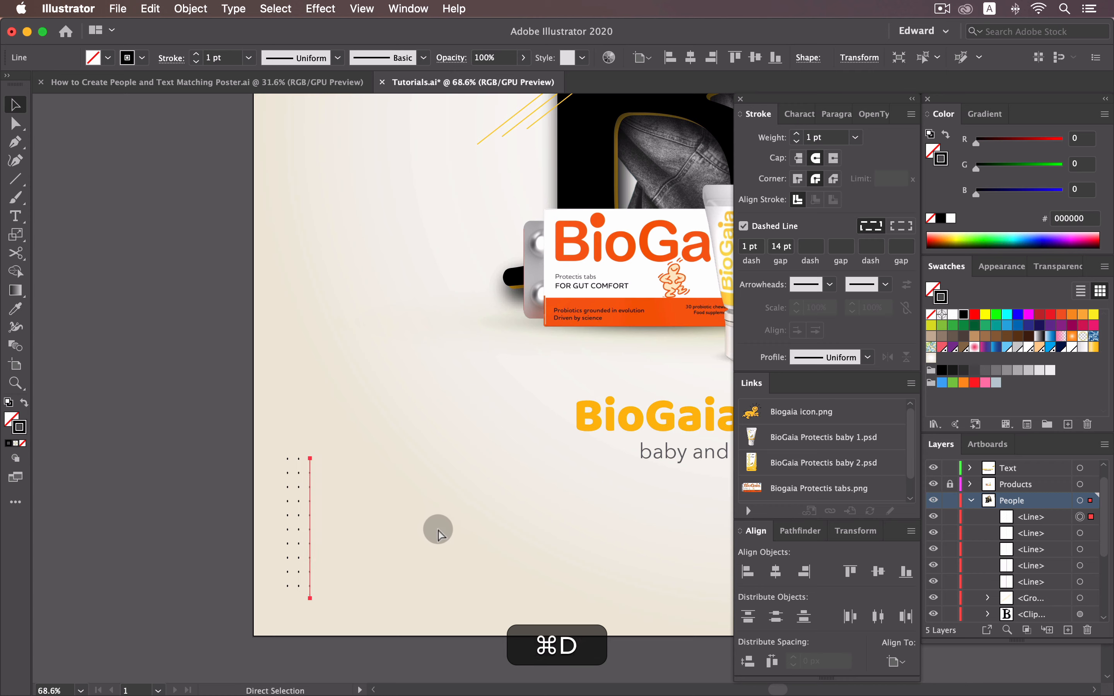
{"action": "key", "text": "super+d"}
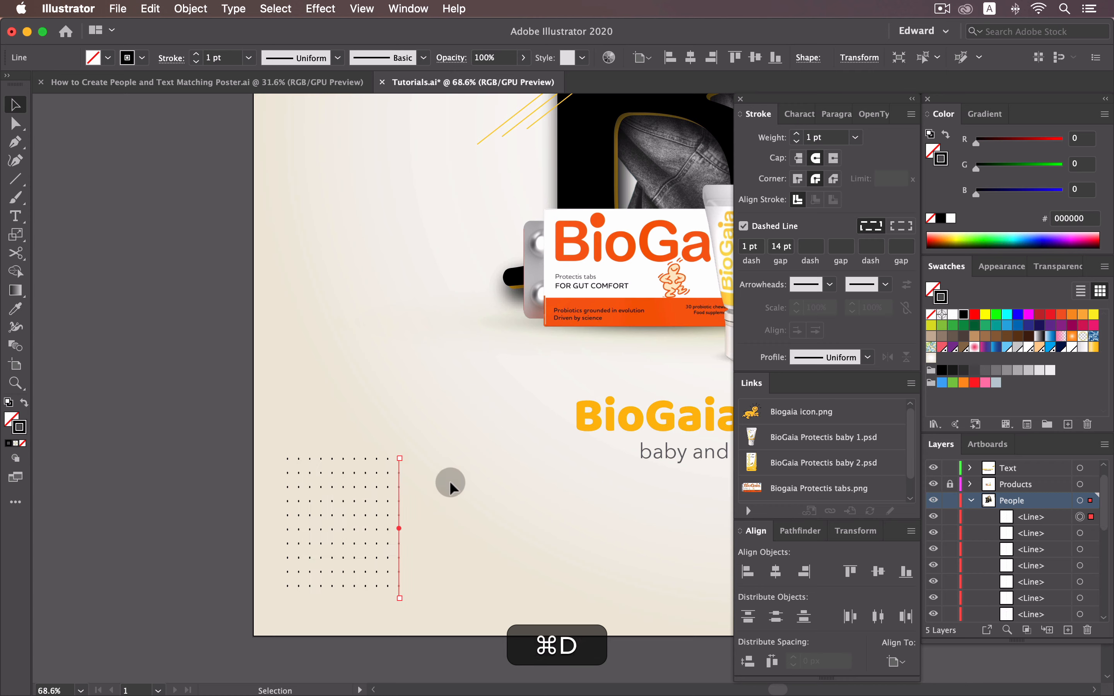
- Select all eleven dotted lines in the poster's lower-left corner and group them
{"action": "left_click", "coordinate": [348, 510]}
{"action": "left_click", "coordinate": [343, 488]}
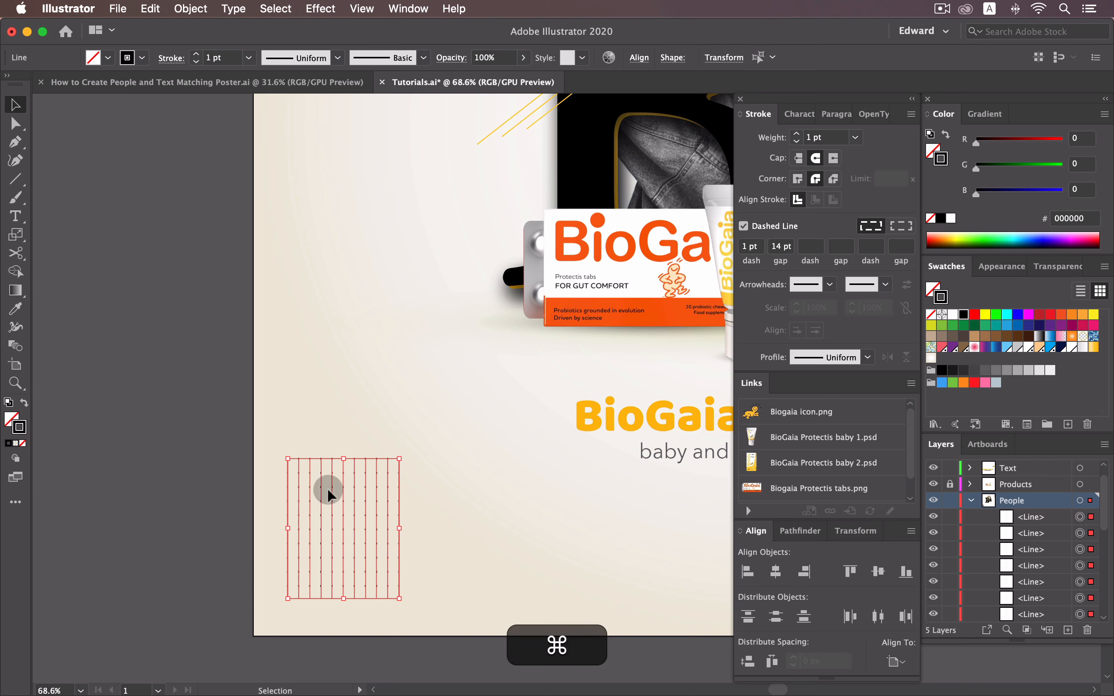
{"action": "right_click", "coordinate": [327, 489]}
{"action": "left_click", "coordinate": [396, 487]}
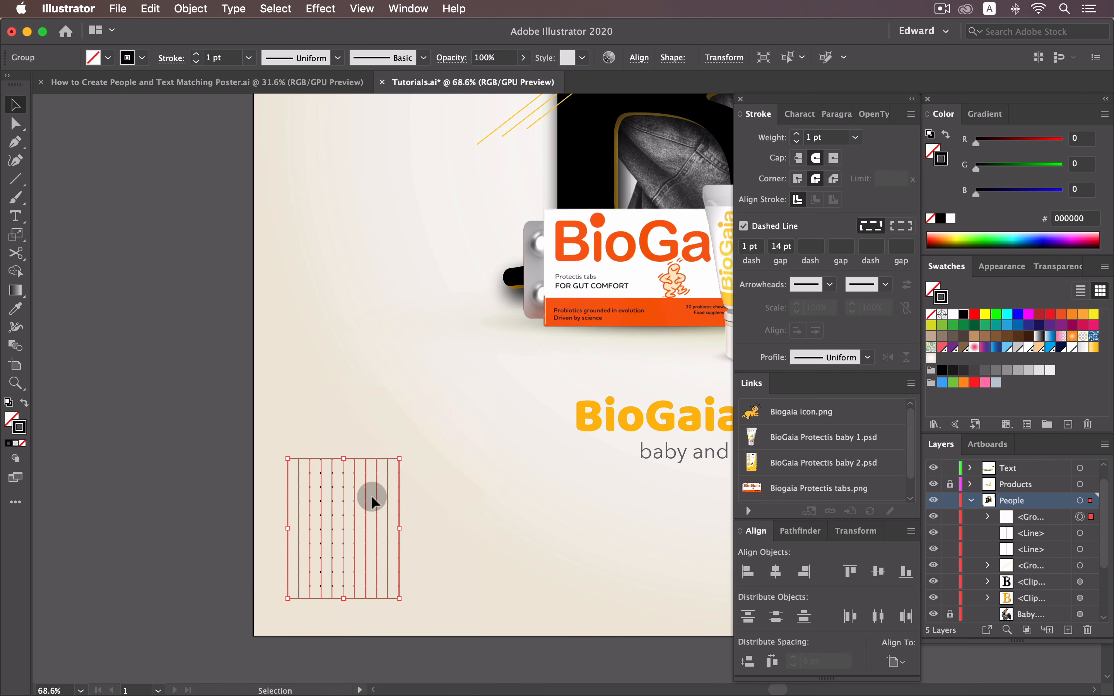
- Move the dot grid closer to the poster's left edge and scale it up proportionally to about 115%
{"action": "left_click_drag", "start_coordinate": [372, 493], "coordinate": [348, 498]}
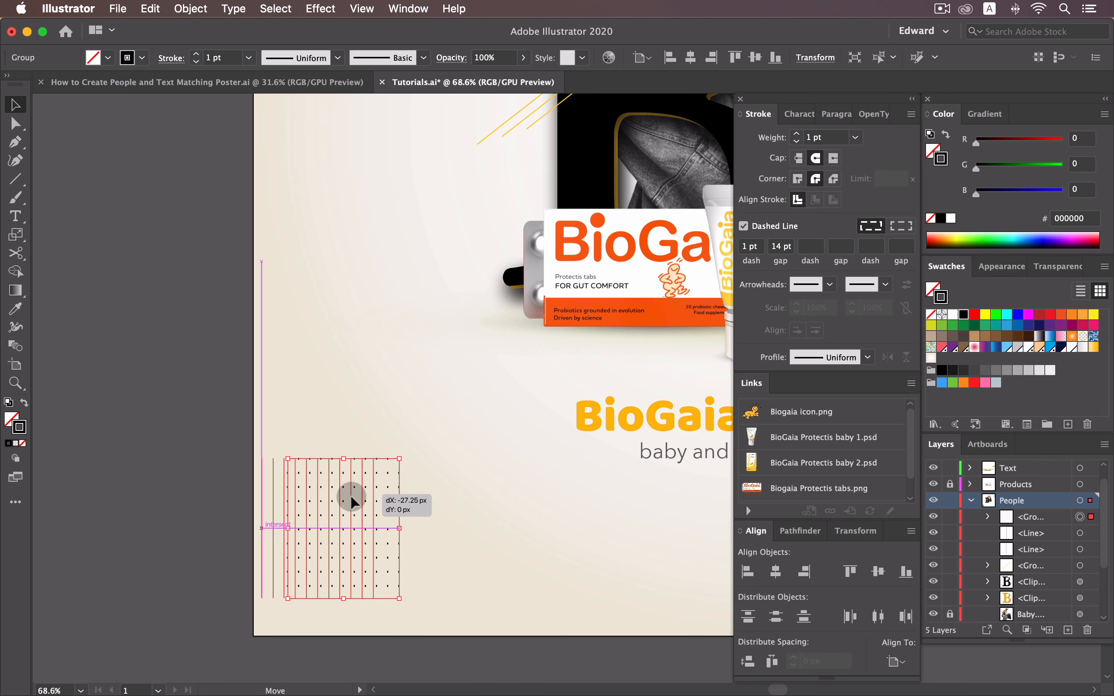
{"action": "left_click_drag", "start_coordinate": [385, 458], "coordinate": [402, 438]}
{"action": "left_click_drag", "start_coordinate": [378, 493], "coordinate": [380, 500]}
{"action": "left_click", "coordinate": [484, 506]}
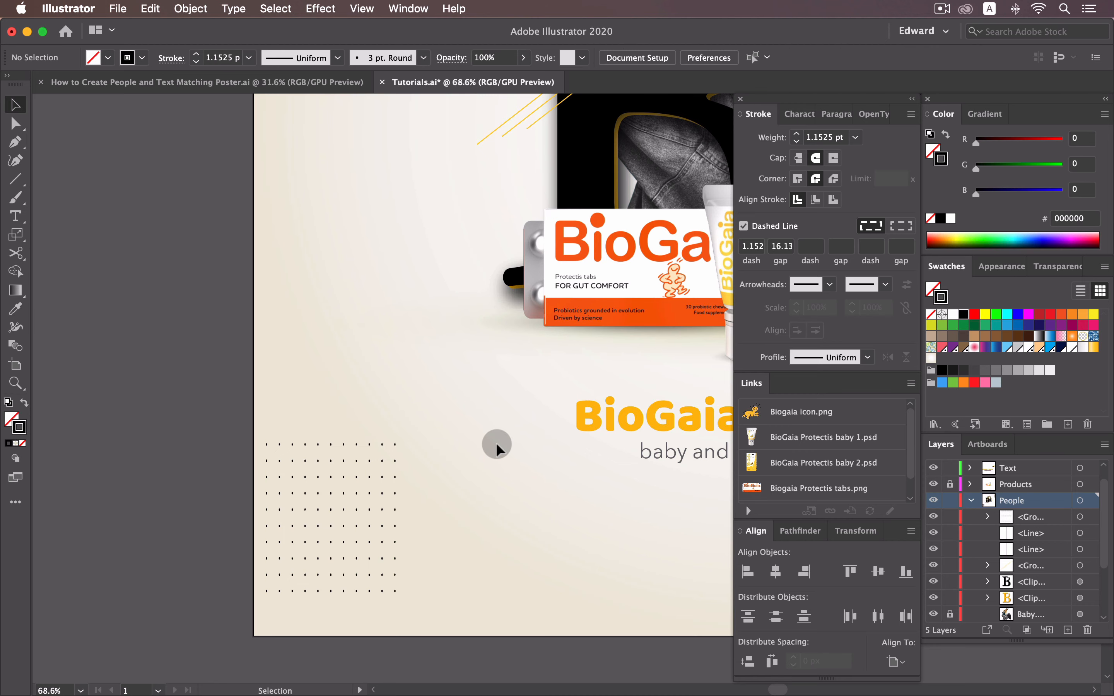
- Delete the rightmost dotted column from the grouped dot grid without ungrouping it
{"action": "key", "text": "super+0"}
{"action": "key", "text": "super+minus"}
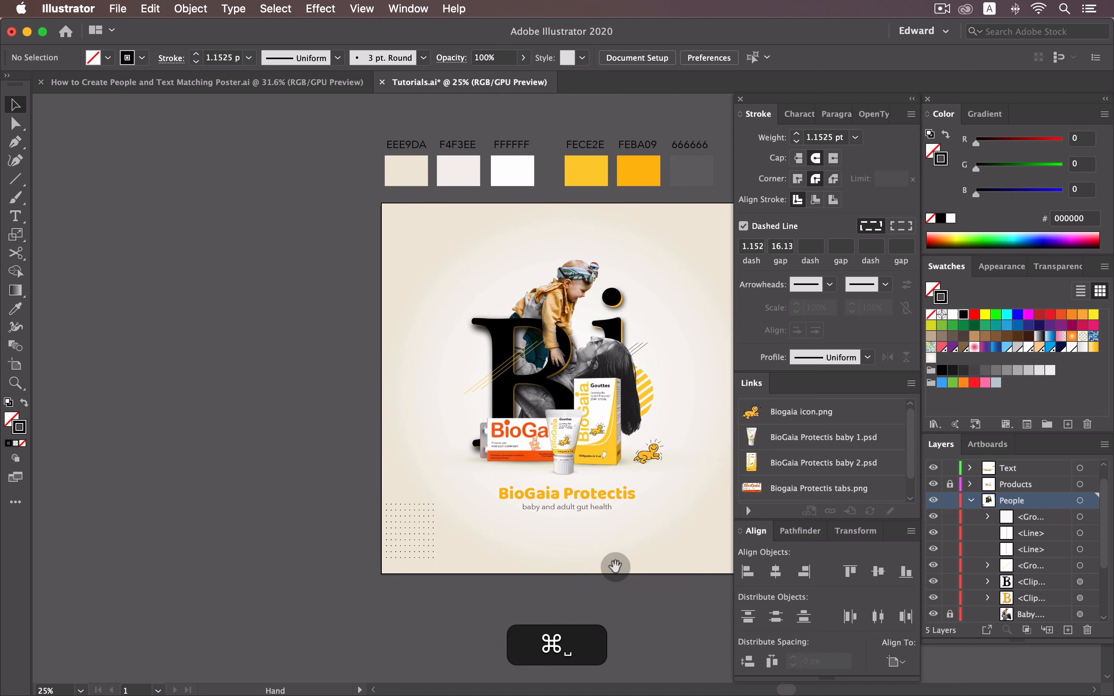
{"action": "scroll", "coordinate": [529, 562], "scroll_direction": "right", "scroll_amount": 10}
{"action": "key", "text": "v"}
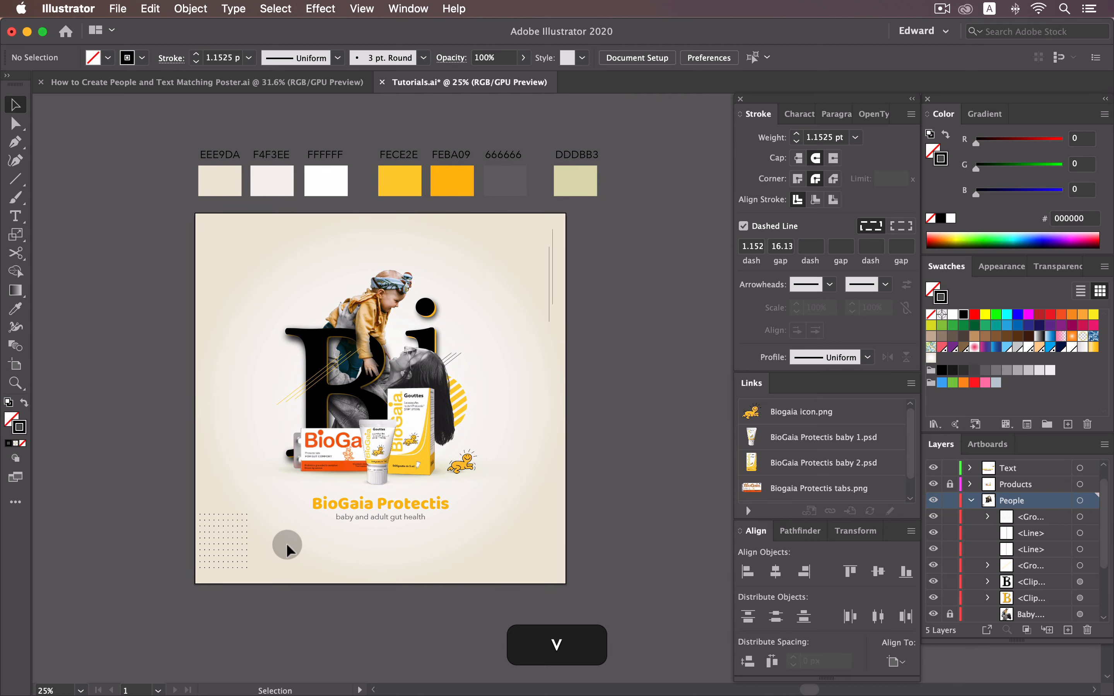
{"action": "key", "text": "alt+a"}
{"action": "key", "text": "alt+backslash"}
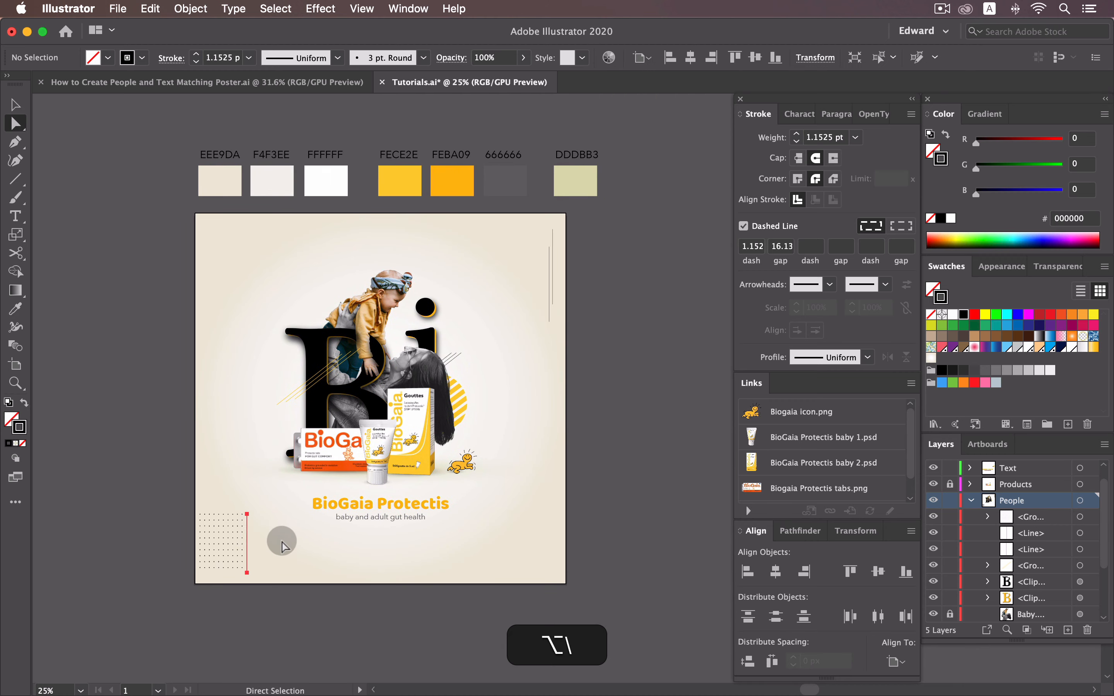
{"action": "left_click", "coordinate": [242, 542]}
{"action": "left_click", "coordinate": [519, 410]}
{"action": "key", "text": "v"}
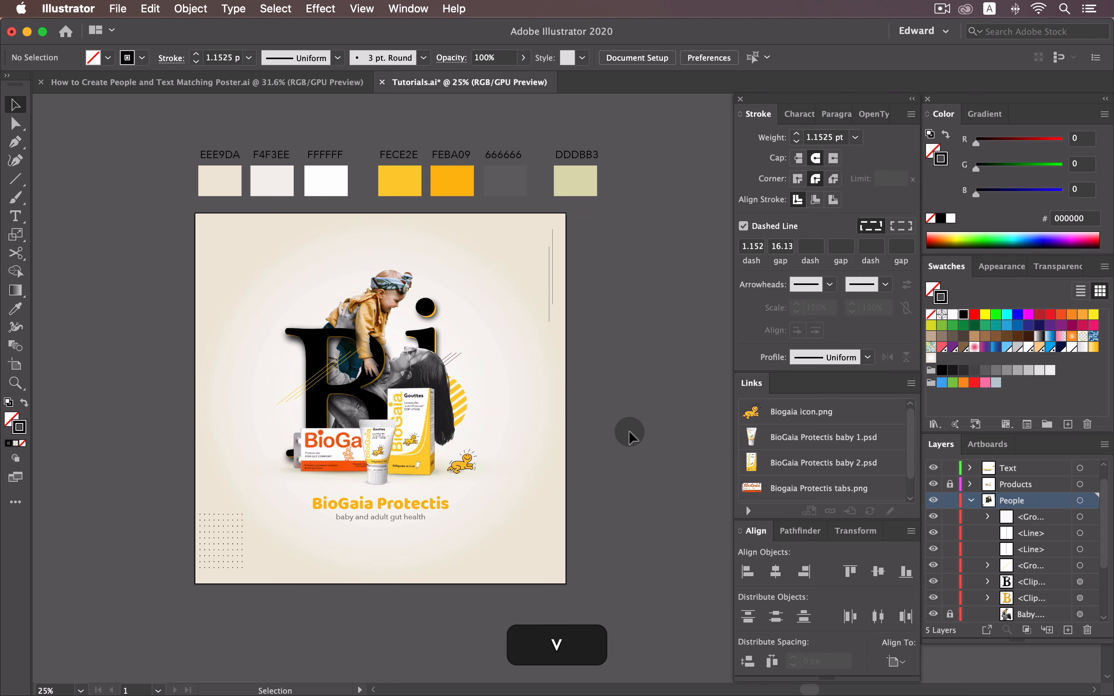
- Show the whole poster slightly enlarged, collapse the People layer, and lock the People, Text and Layer 5 layers
{"action": "key", "text": "space"}
{"action": "left_click_drag", "start_coordinate": [634, 435], "coordinate": [661, 445]}
{"action": "key", "text": "z"}
{"action": "left_click_drag", "start_coordinate": [543, 451], "coordinate": [663, 481]}
{"action": "key", "text": "space"}
{"action": "left_click_drag", "start_coordinate": [663, 481], "coordinate": [719, 477]}
{"action": "key", "text": "h"}
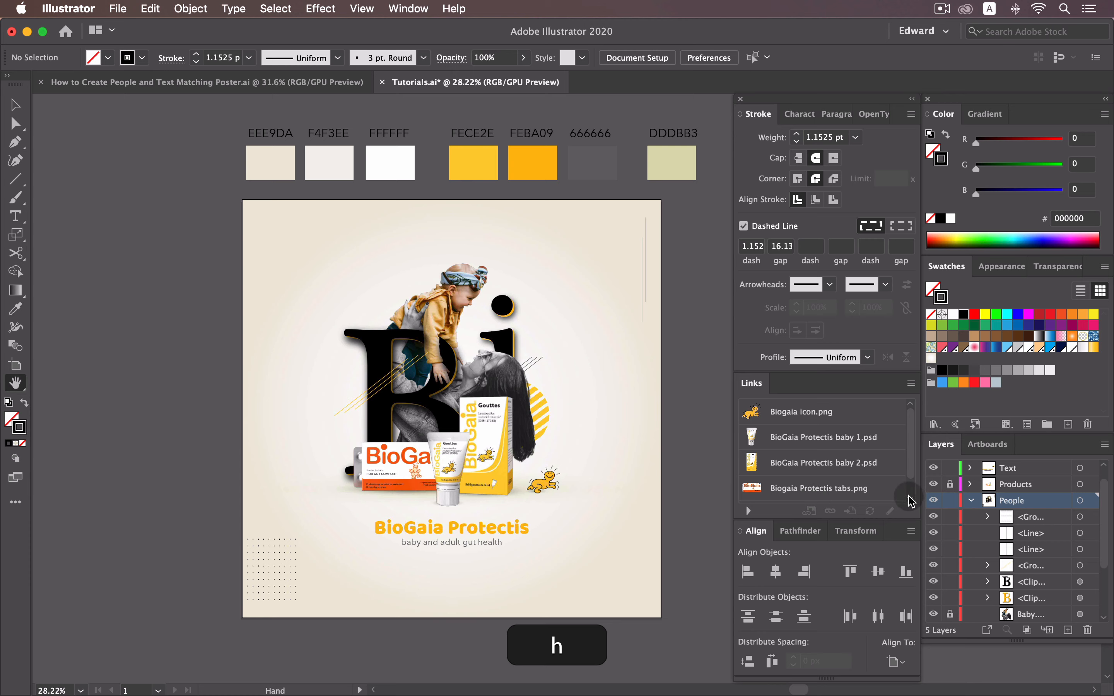
{"action": "left_click", "coordinate": [971, 500]}
{"action": "left_click_drag", "start_coordinate": [950, 517], "coordinate": [950, 468]}
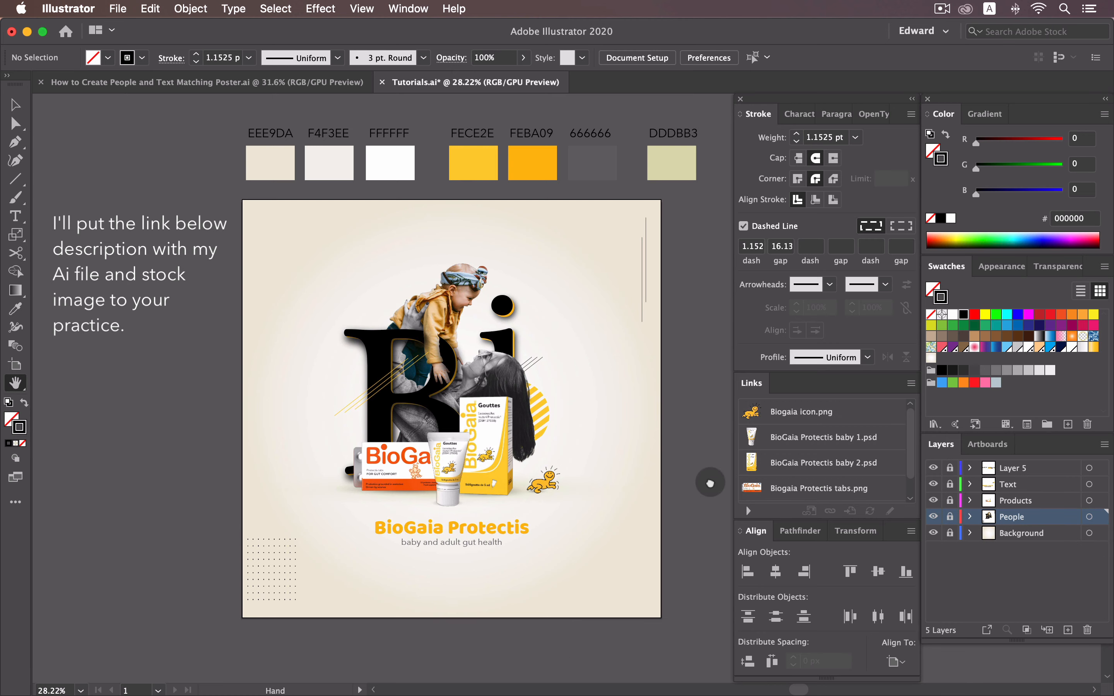